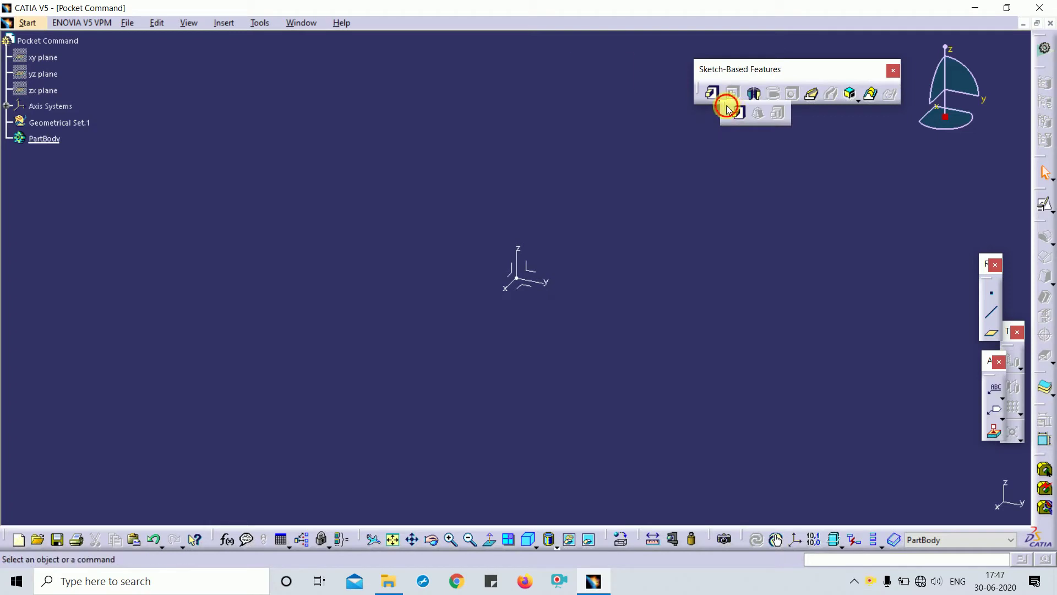
Detach the Pockets command set and place it as a floating toolbar just under Sketch-Based Features.
drag(727, 108, 734, 175)
click(780, 81)
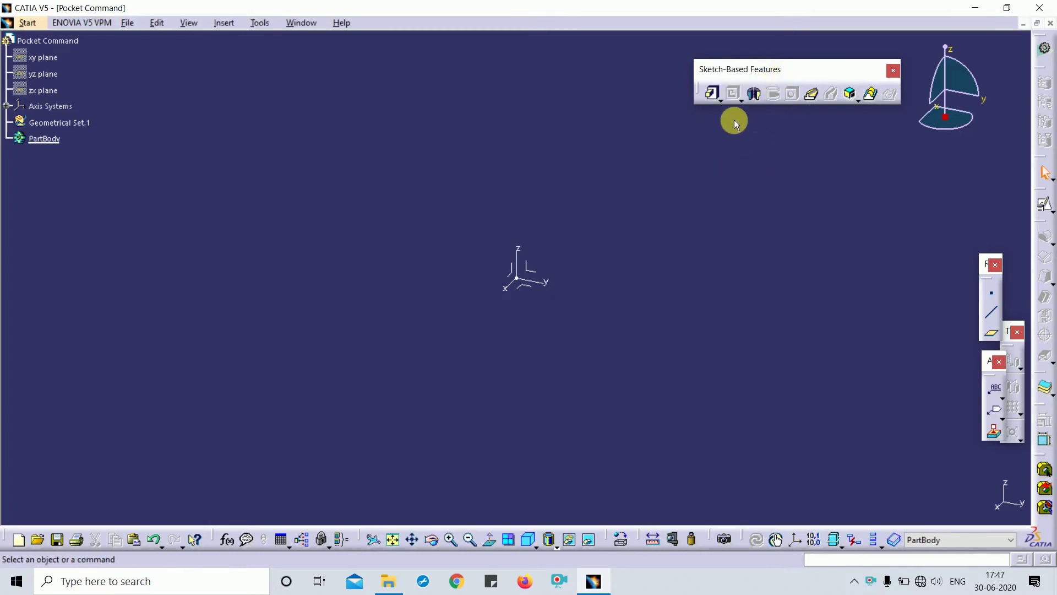
click(745, 95)
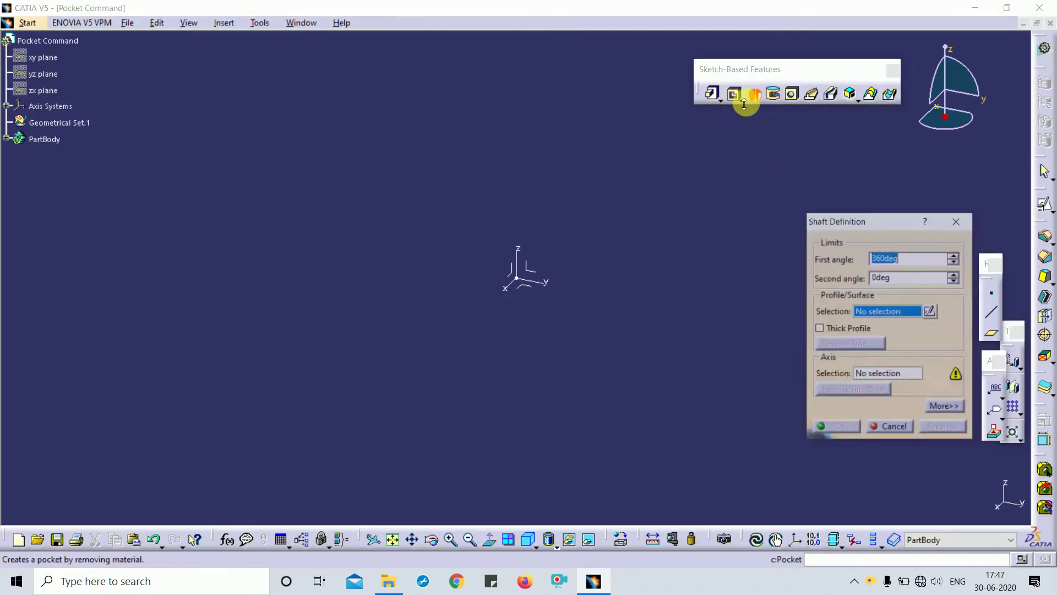
click(742, 98)
click(742, 100)
drag(748, 111, 750, 130)
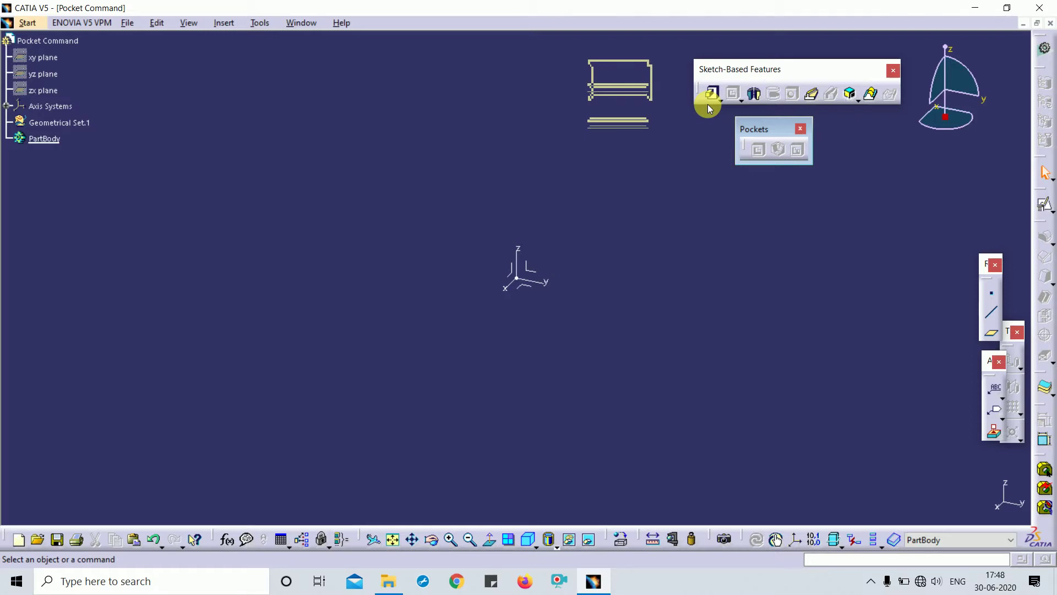
drag(798, 137, 769, 144)
click(978, 5)
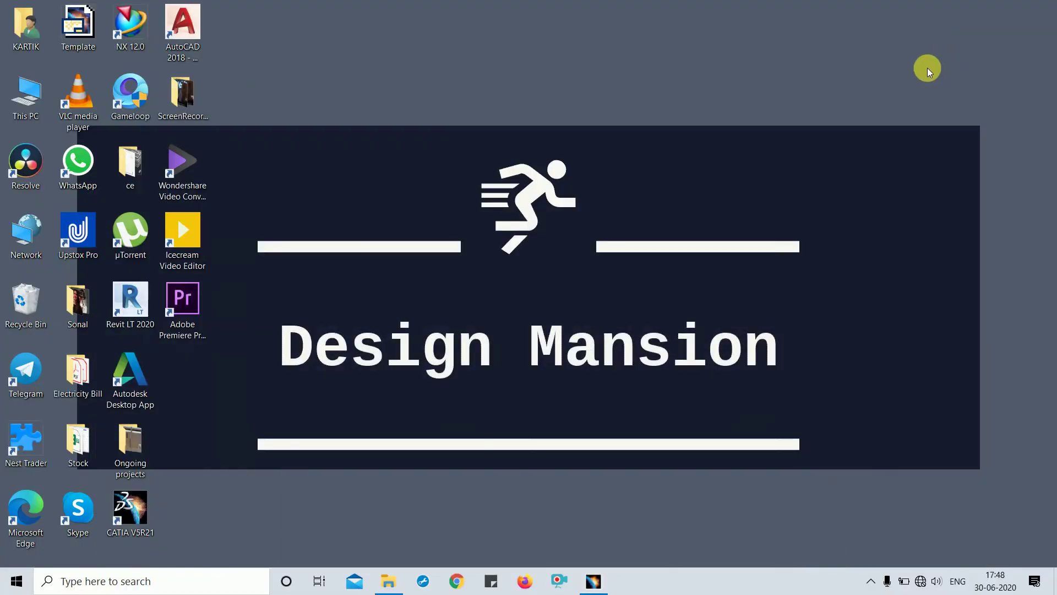
click(595, 579)
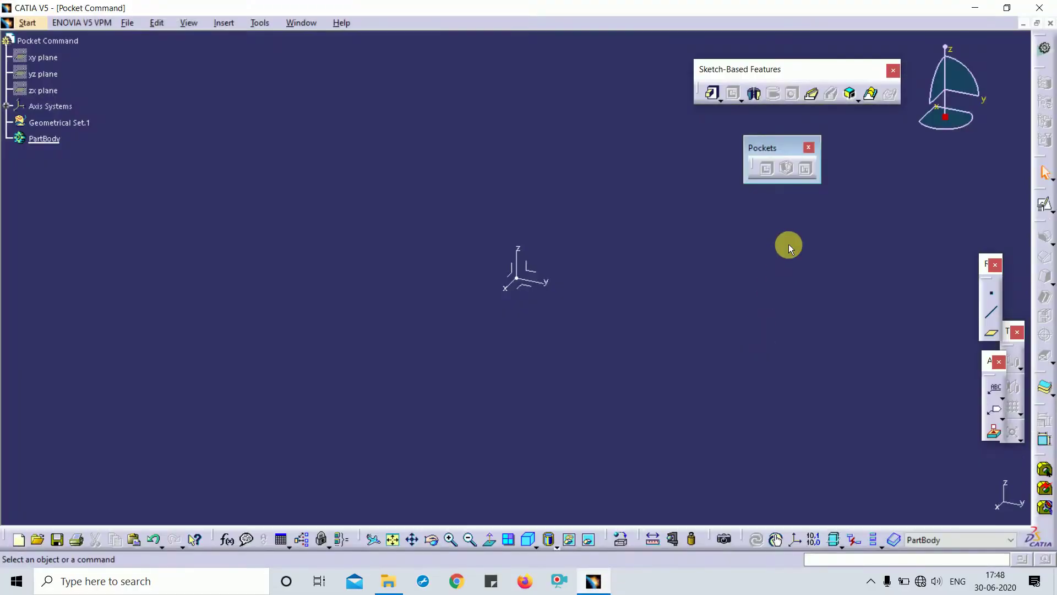
Create a positioned sketch on the YZ plane containing a rectangle about 148 mm wide centered on the origin.
click(1045, 209)
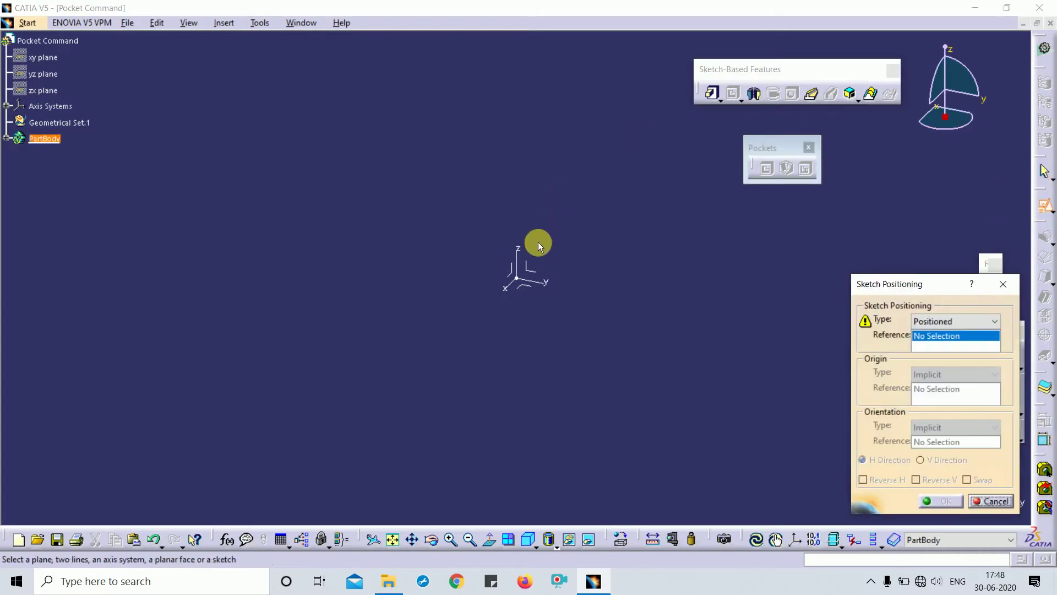
click(542, 279)
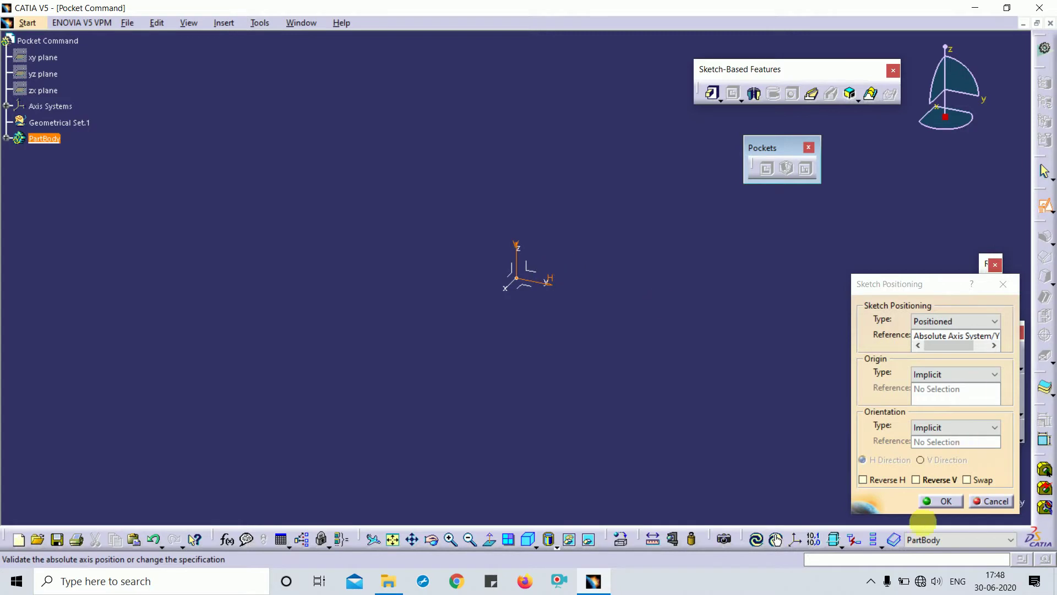
click(942, 502)
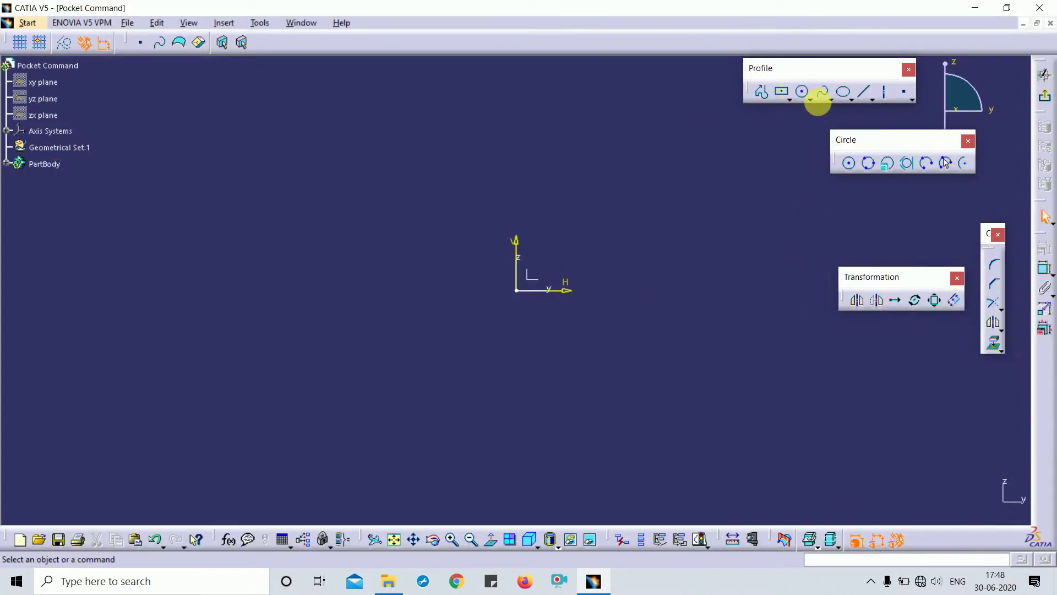
click(781, 94)
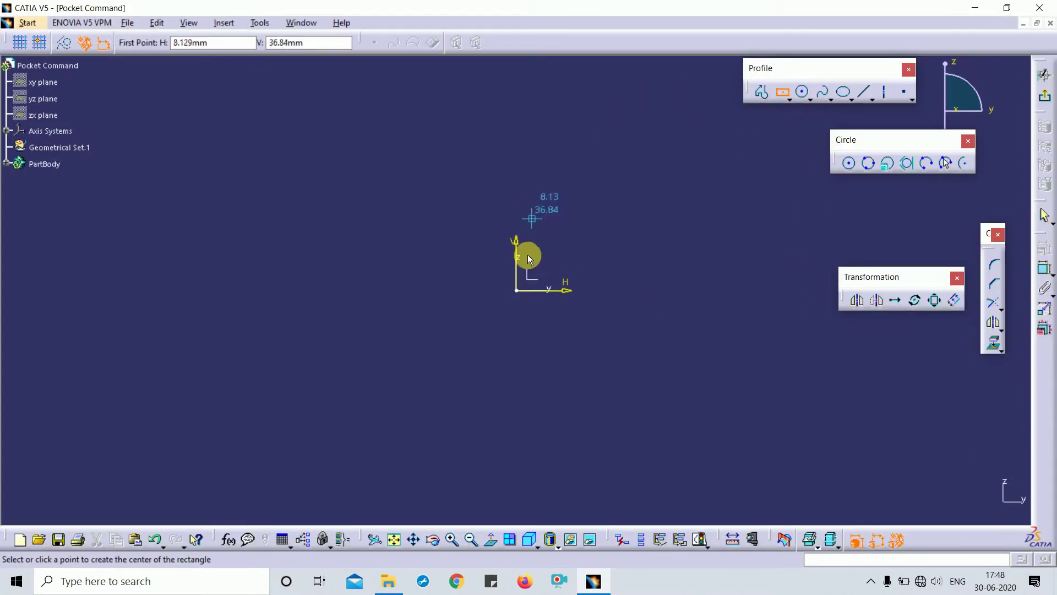
click(517, 290)
click(660, 128)
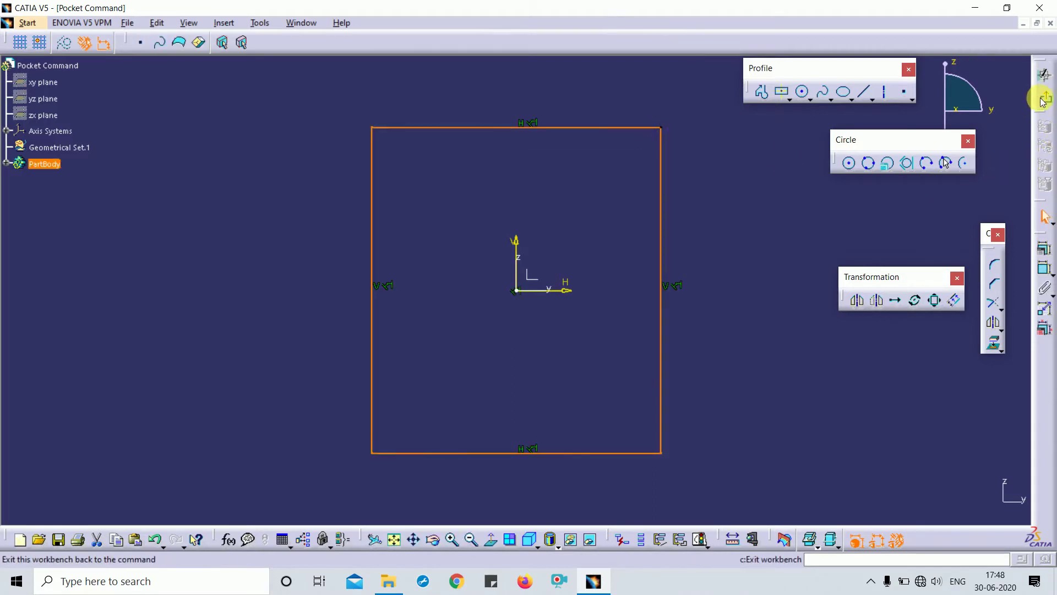
click(1043, 74)
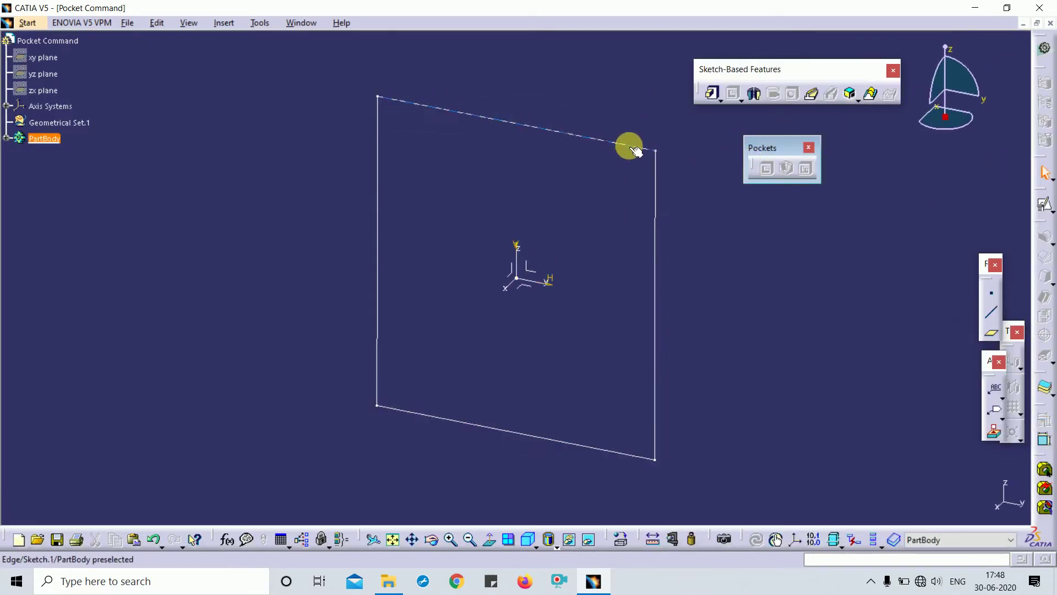
Reopen the rectangle sketch and dimension the rectangle's width to 200 mm.
double_click(638, 157)
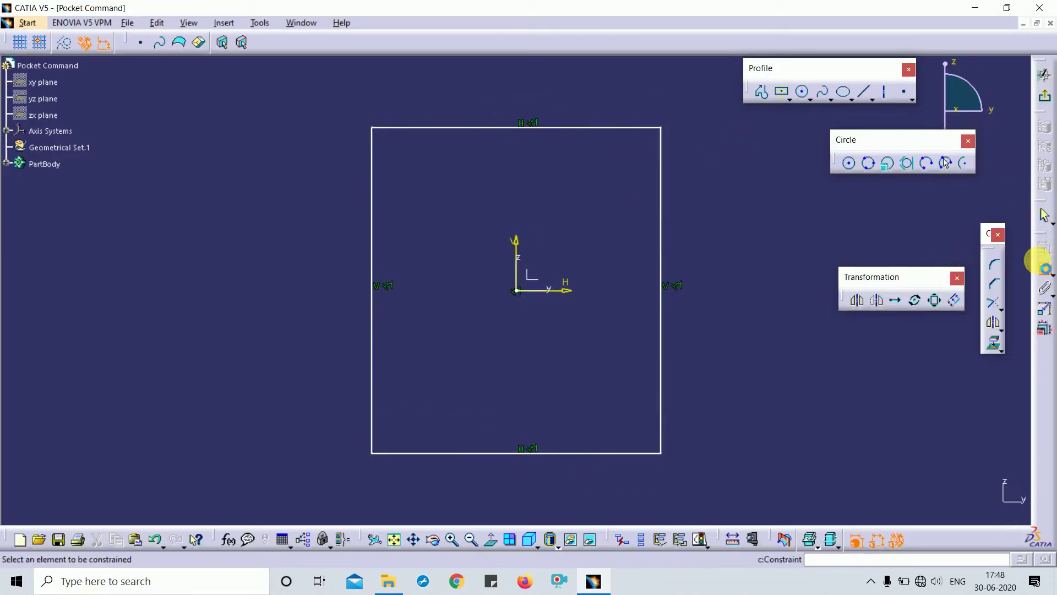
click(572, 127)
double_click(587, 94)
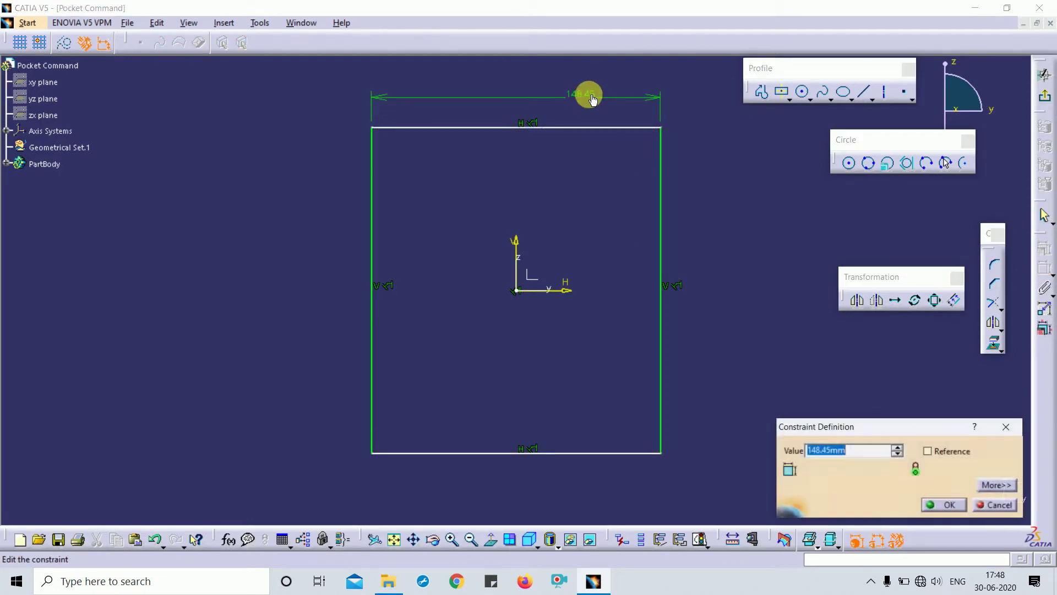
text(1)
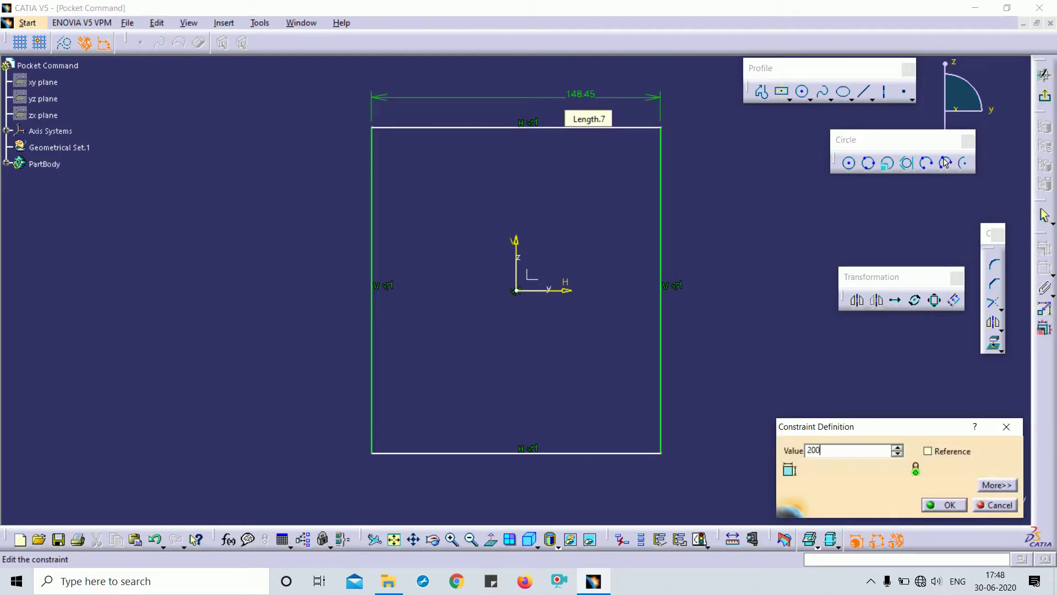
key(Return)
Dimension the rectangle's height to 200 mm and leave the sketch.
click(322, 147)
click(254, 161)
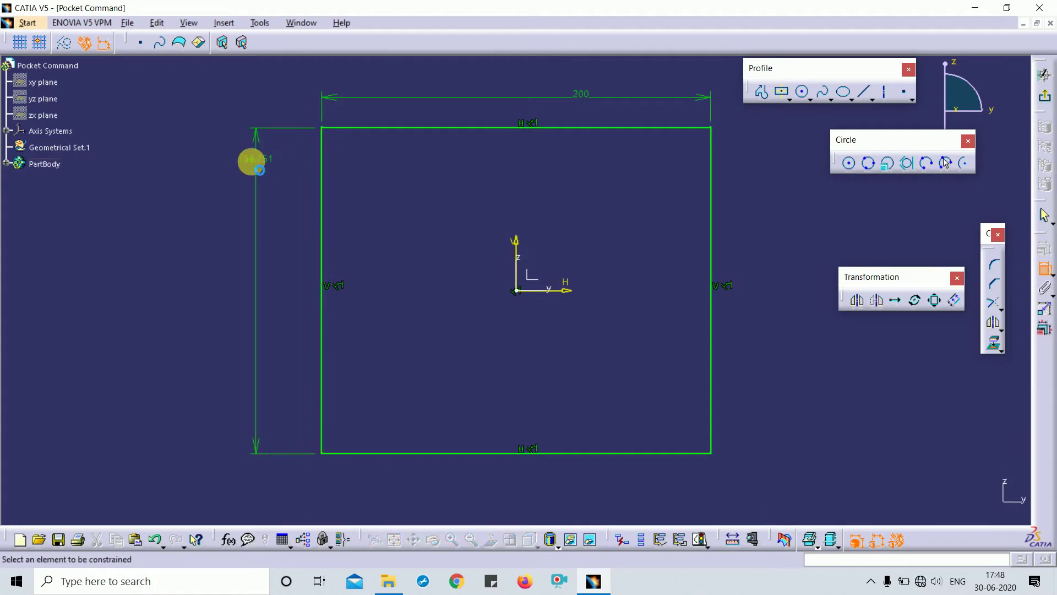
double_click(255, 160)
text(200)
key(Return)
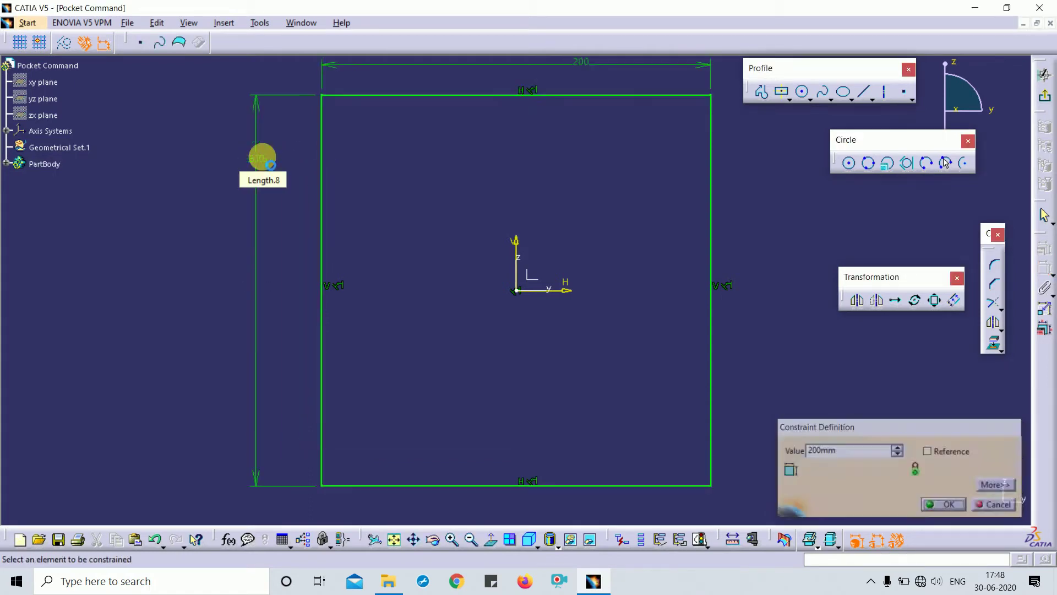
click(1044, 82)
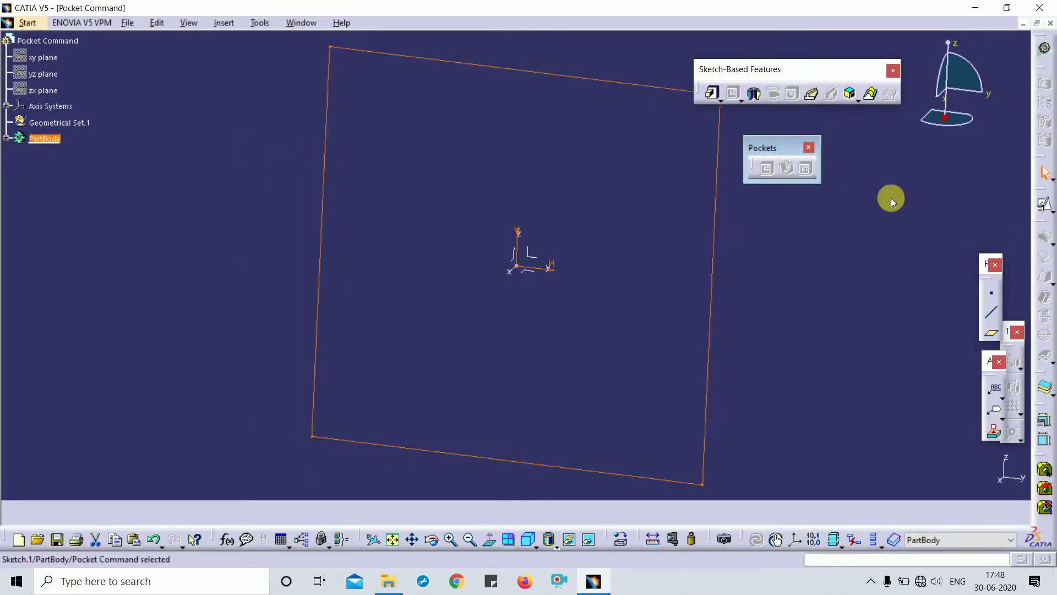
Pad the square sketch with a length of 100 mm and mirrored extent.
click(712, 94)
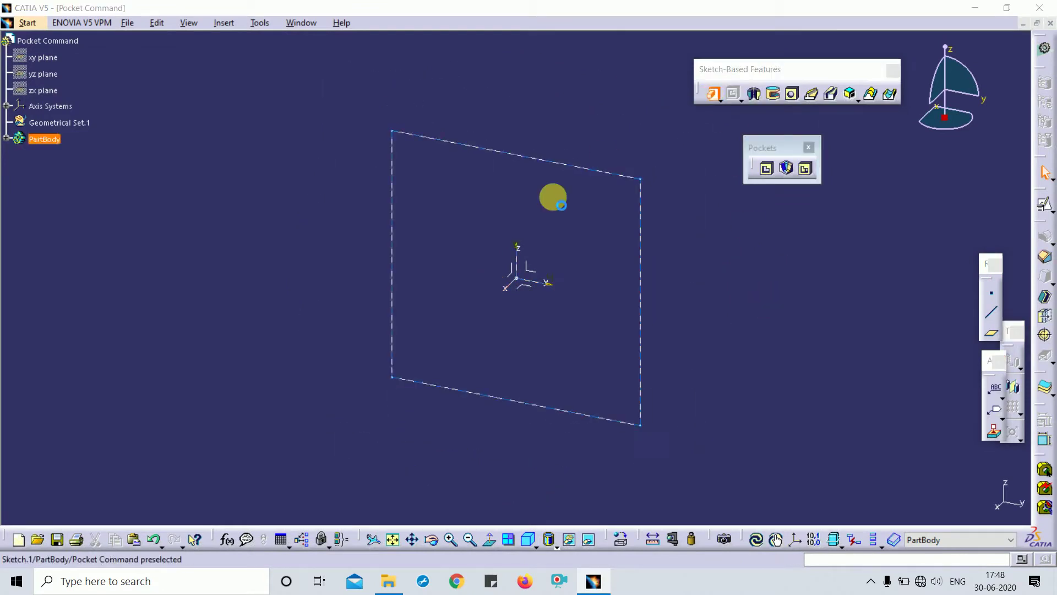
click(597, 170)
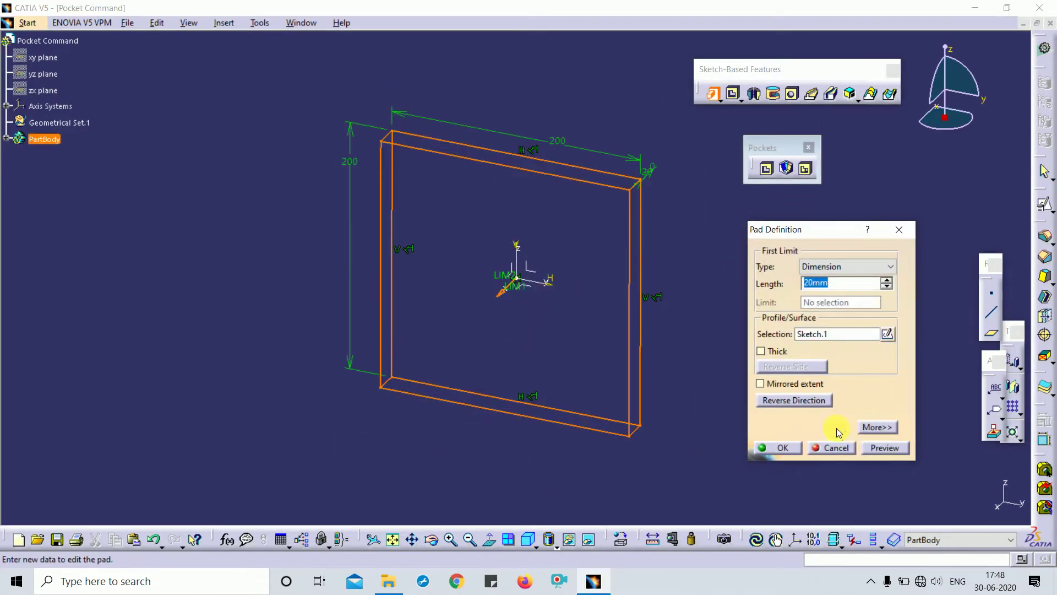
click(796, 382)
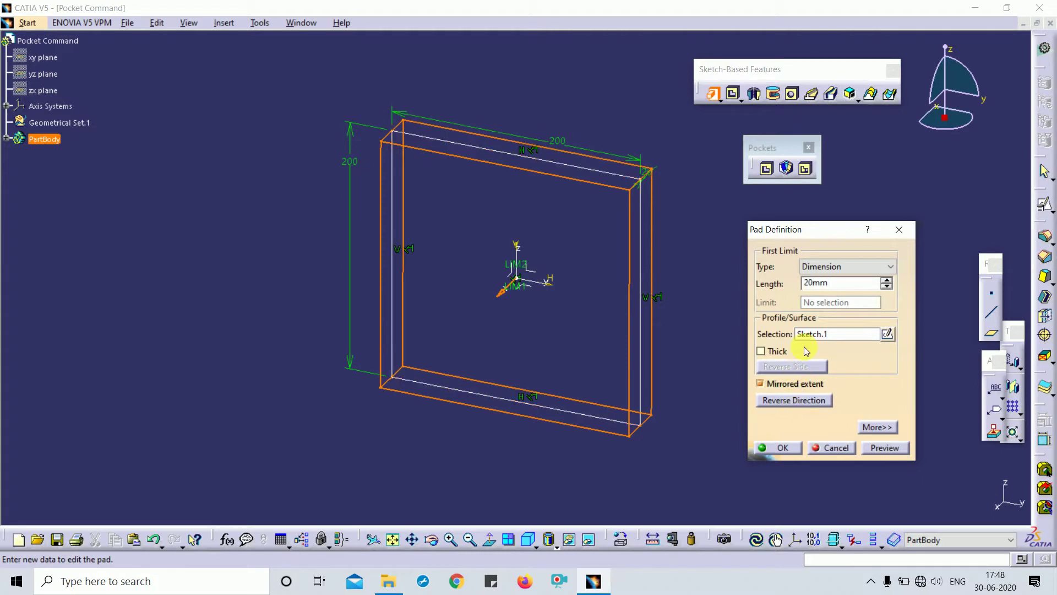
double_click(838, 284)
text(100)
key(Return)
click(751, 289)
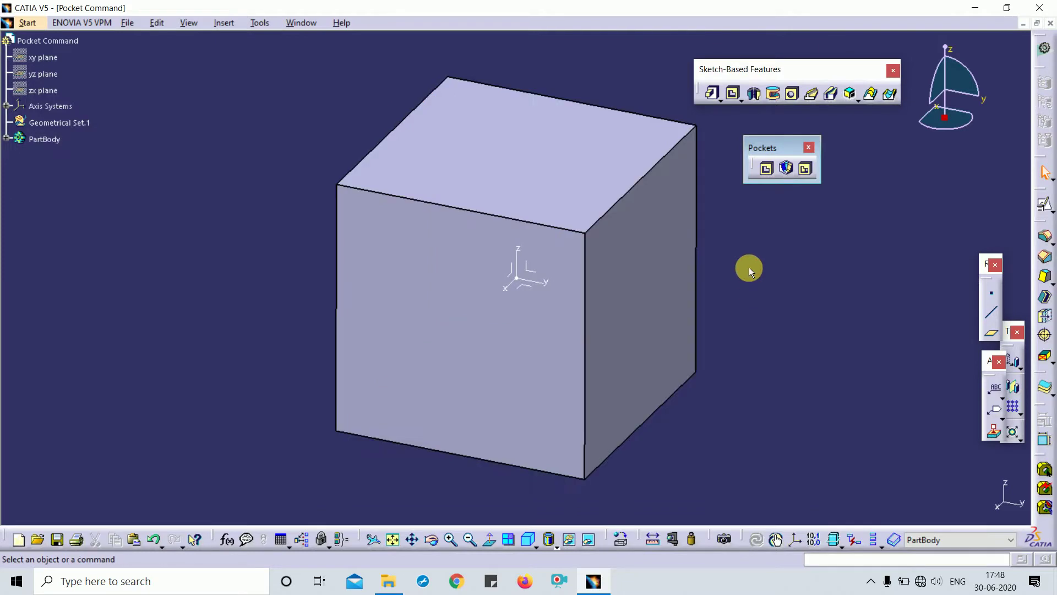
Show the block in isometric view, enlarge the specification tree and highlight the pad feature.
middle_drag(748, 267, 540, 498)
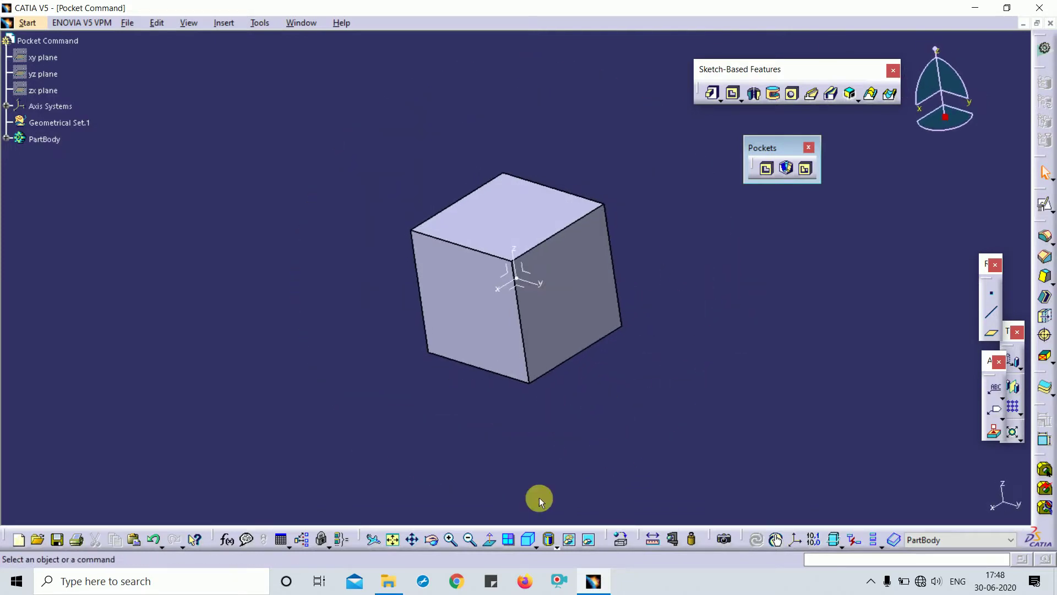
click(528, 540)
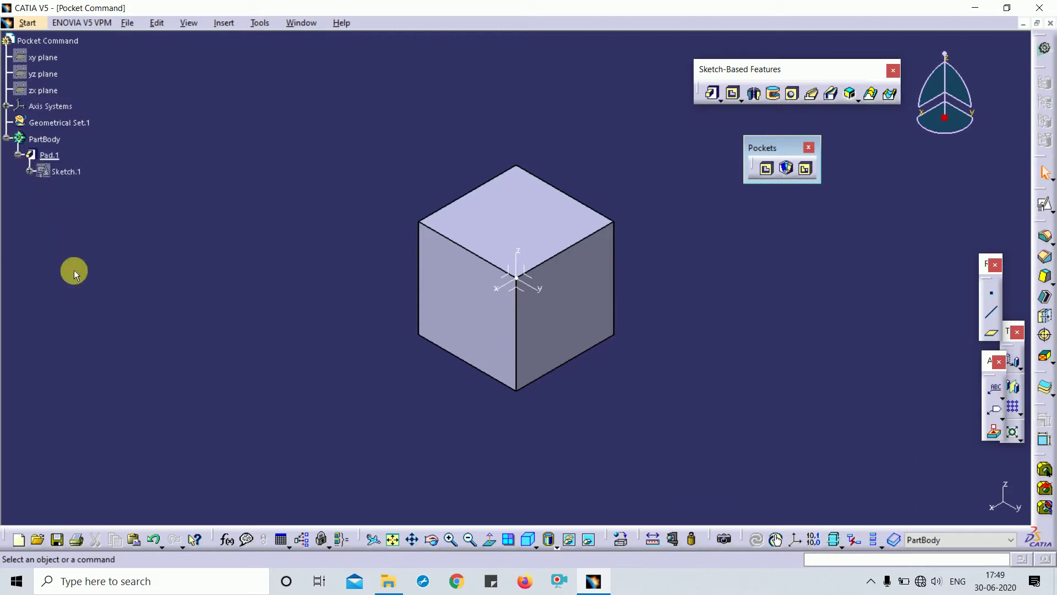
ctrl+scroll(93, 248, up, 1)
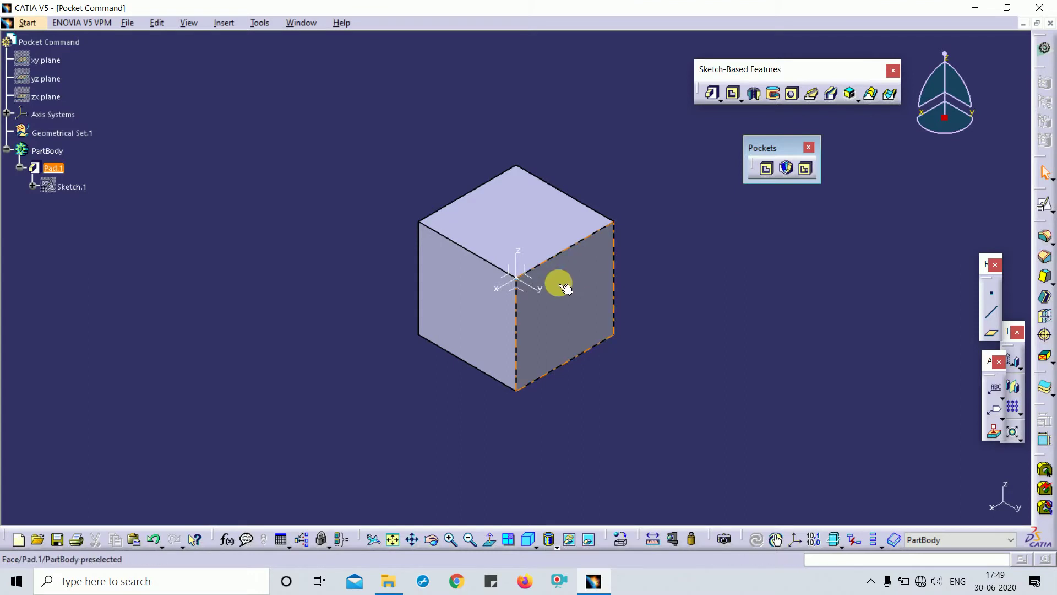
click(58, 168)
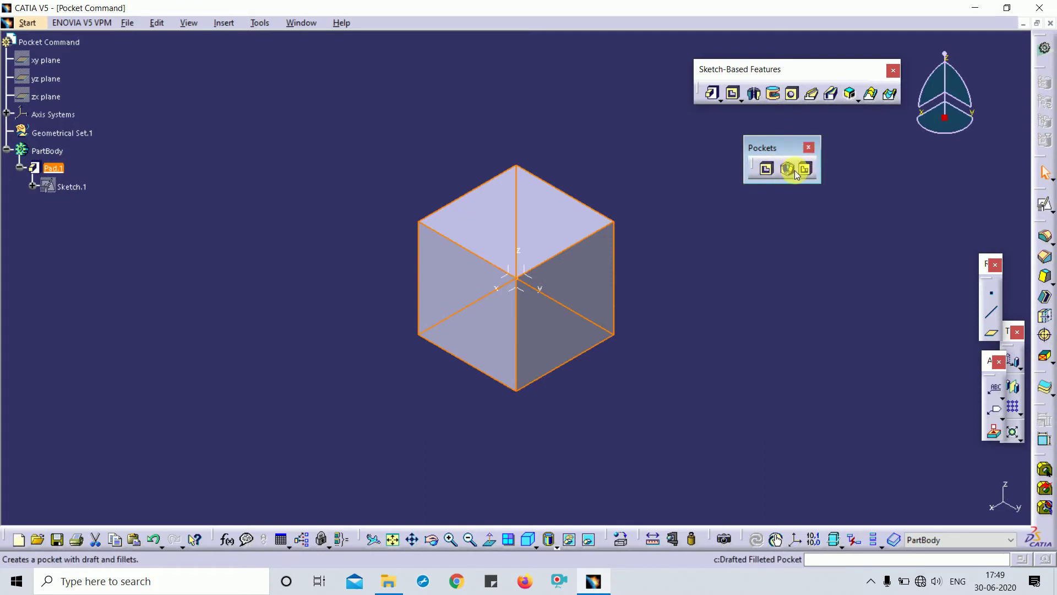
click(789, 193)
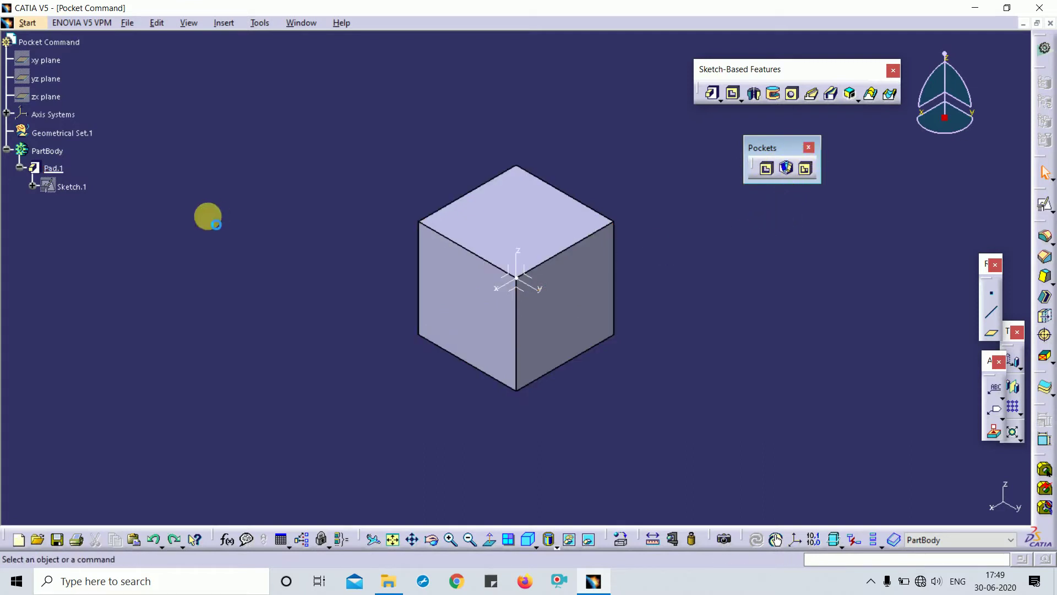
Undo the pad creation and redo it.
key(ctrl+z)
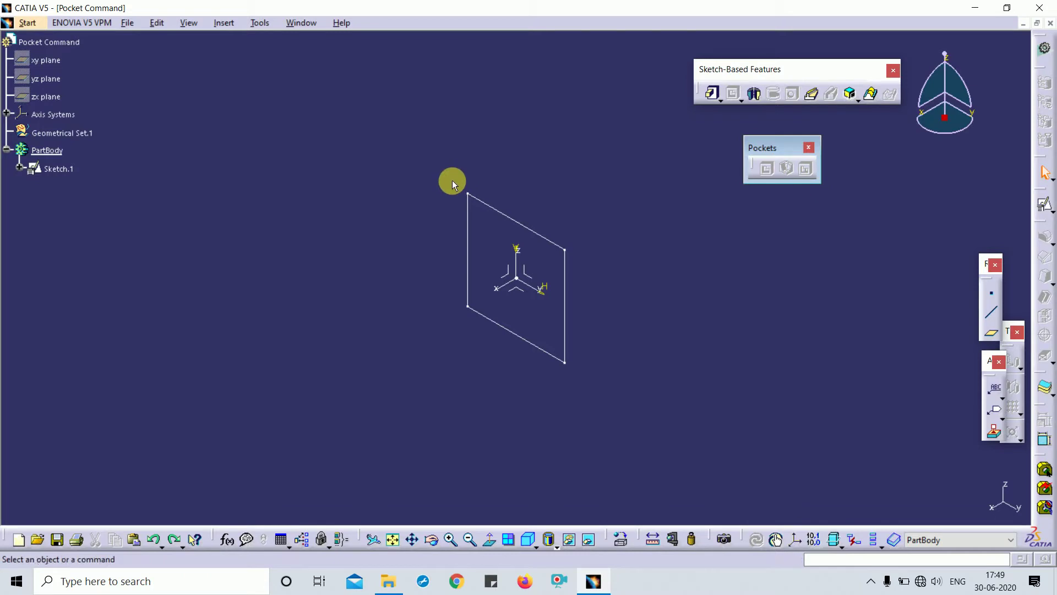
key(ctrl+y)
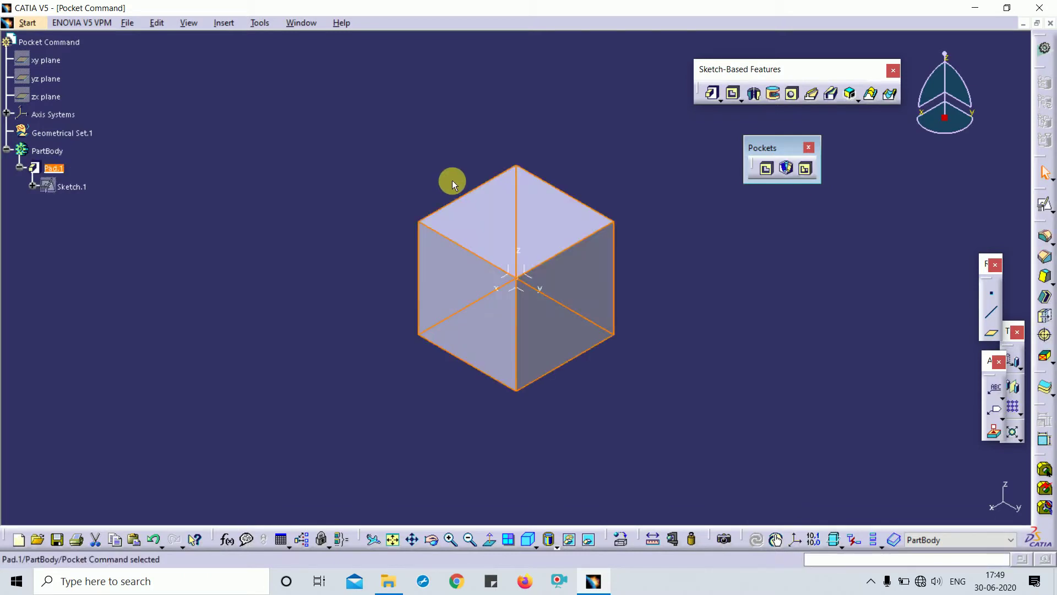
click(452, 180)
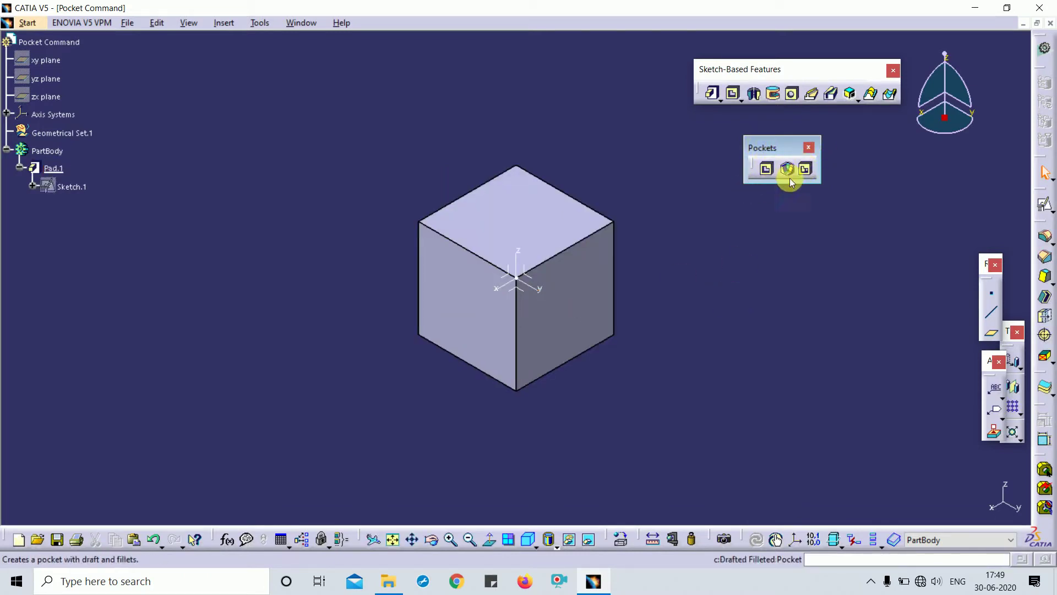
Create a positioned sketch on the YZ plane of the absolute axis system, through the middle of the block.
click(1043, 207)
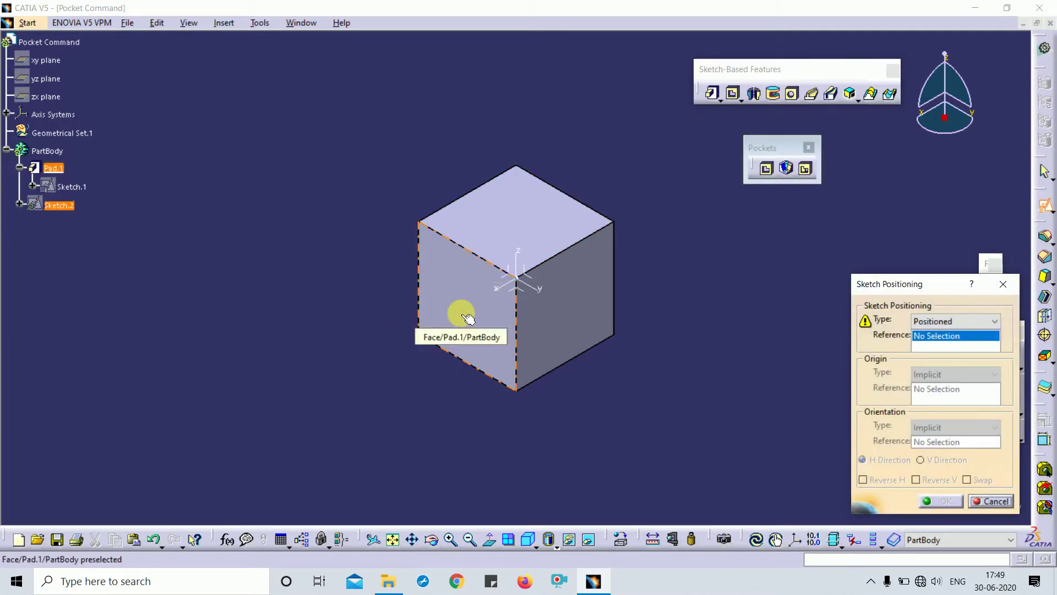
click(536, 281)
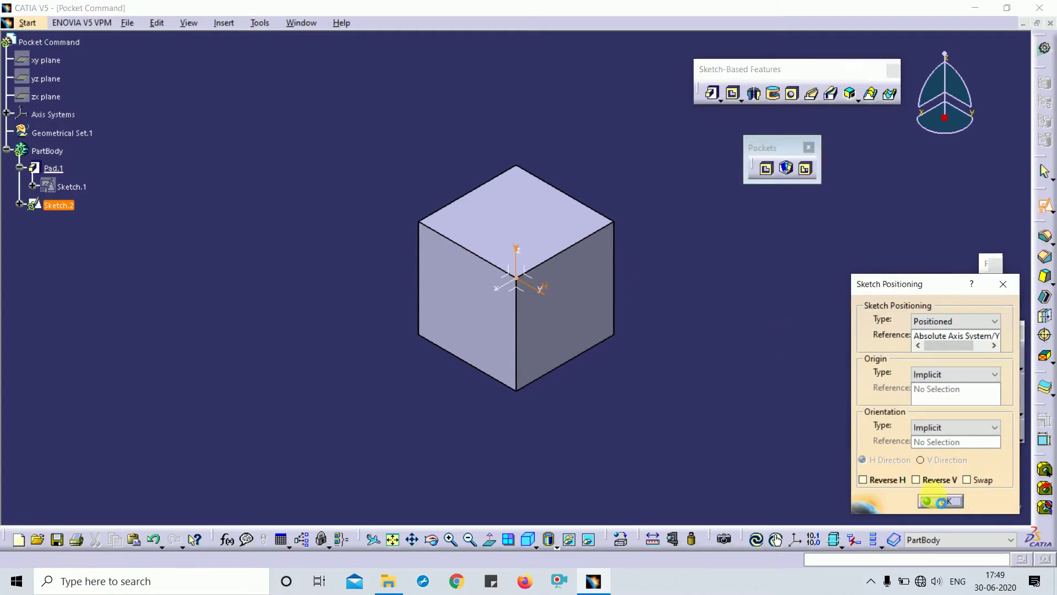
click(940, 501)
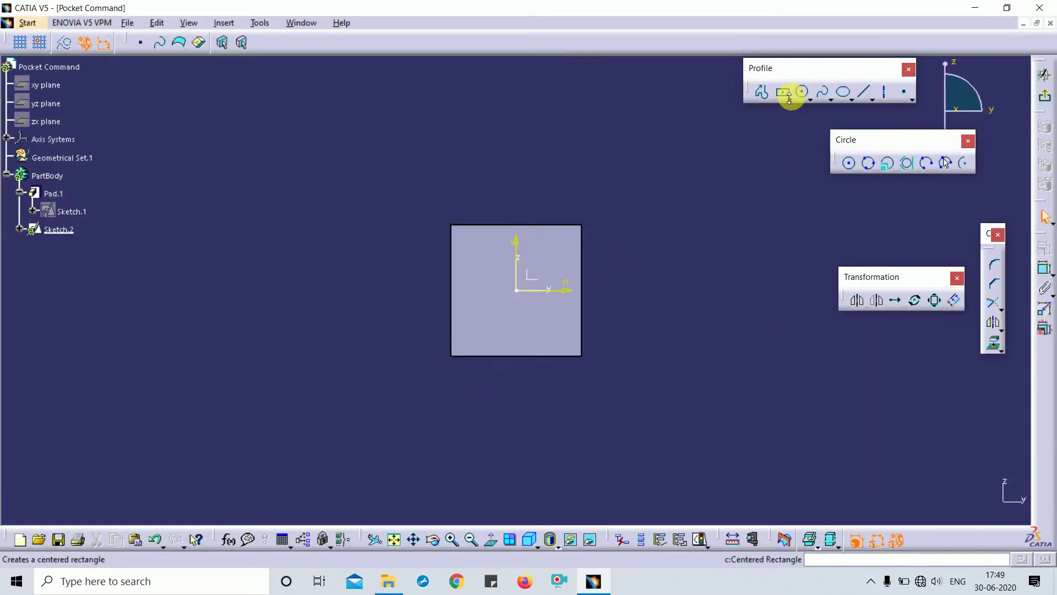
click(782, 92)
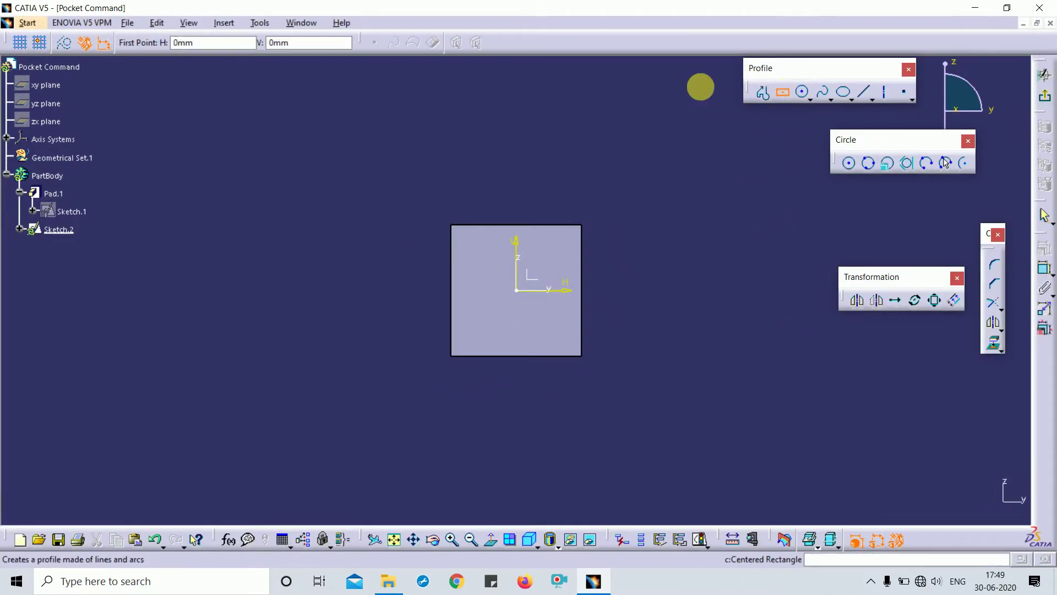
click(518, 289)
key(Escape)
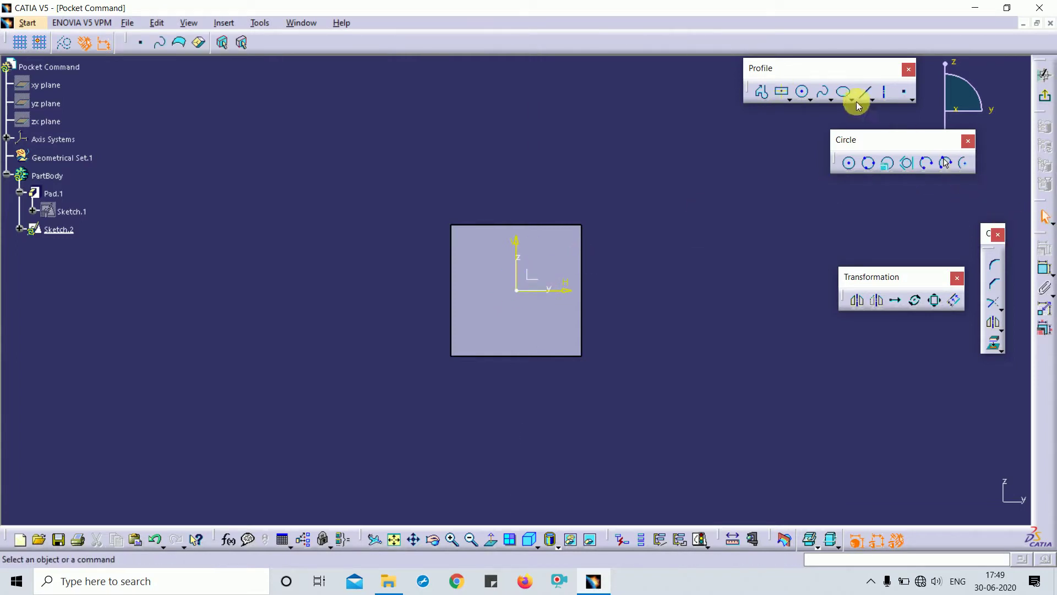
Sketch a centered rectangle about 114 mm wide on the sketch origin.
click(781, 92)
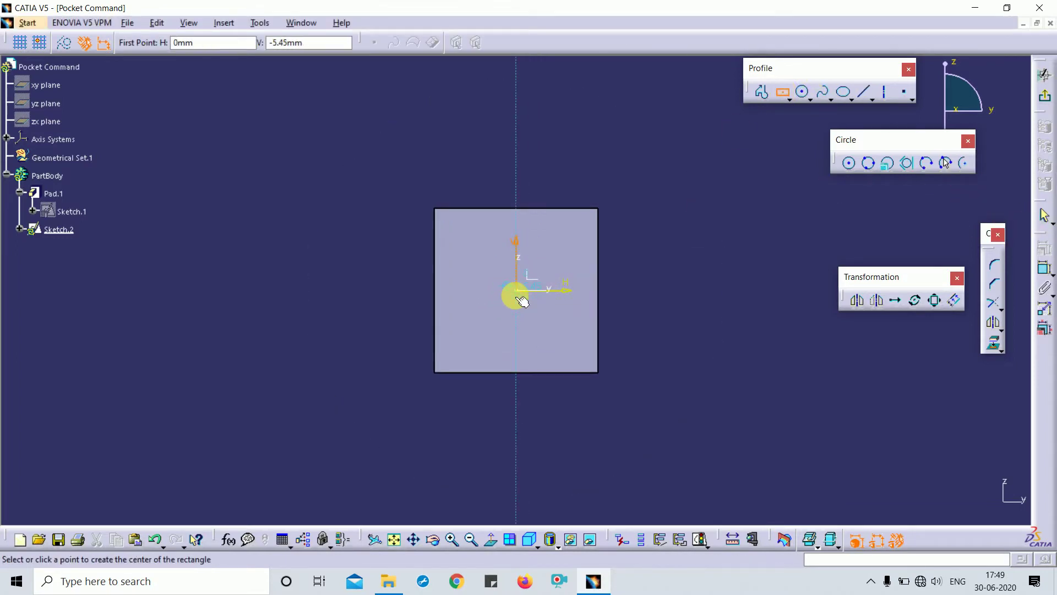
click(517, 290)
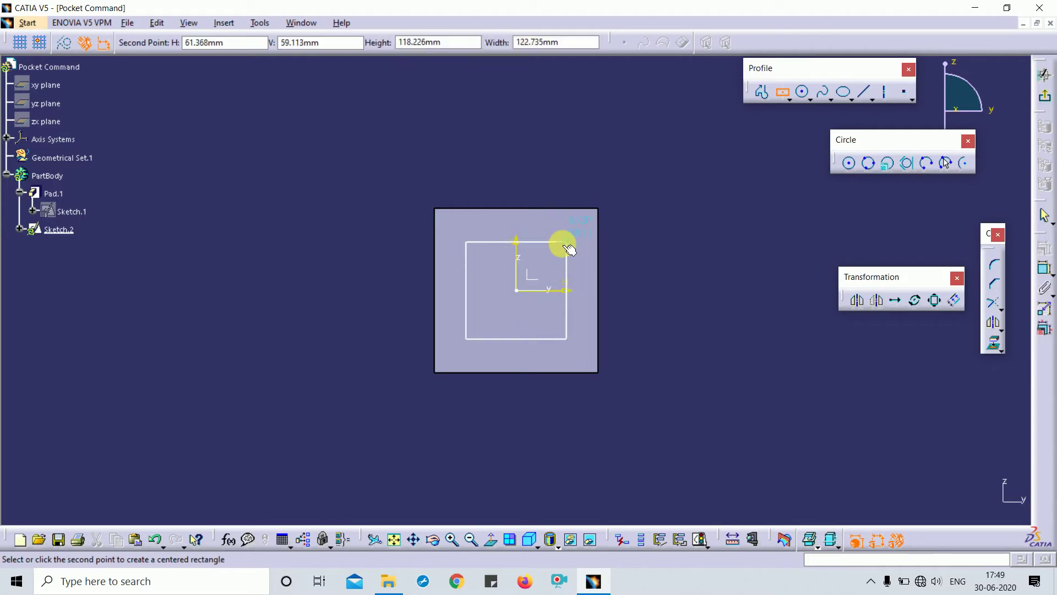
click(569, 249)
Dimension the rectangle's width and set it to 100 mm.
click(1045, 271)
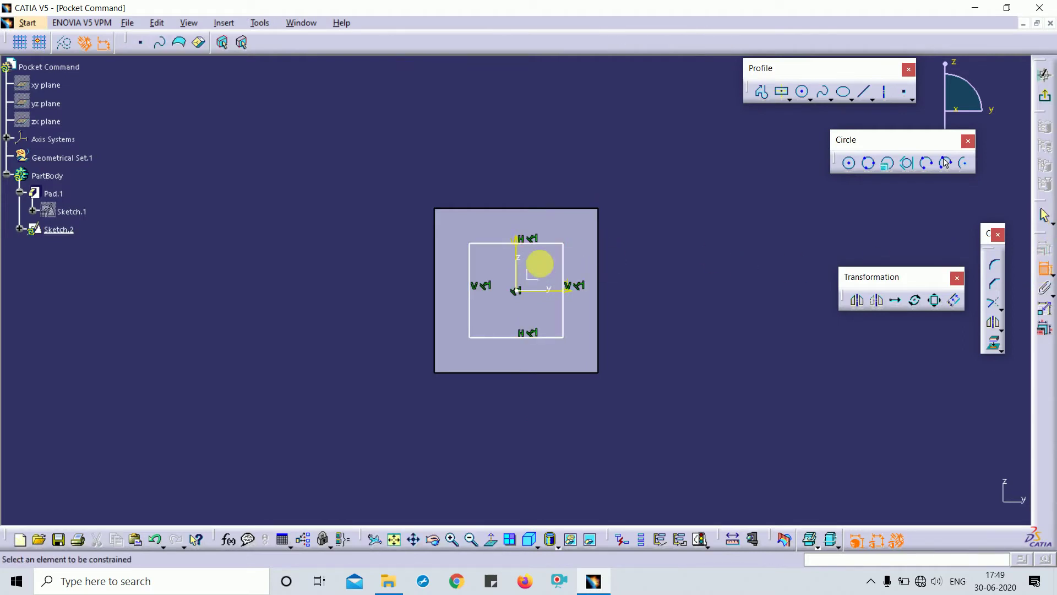
click(538, 243)
double_click(524, 151)
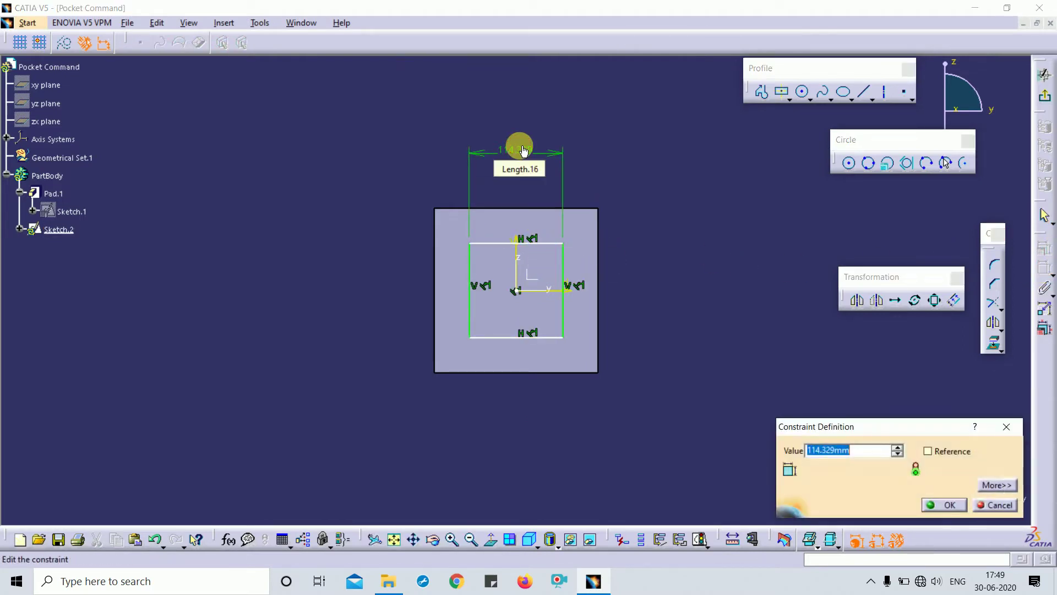
text(100)
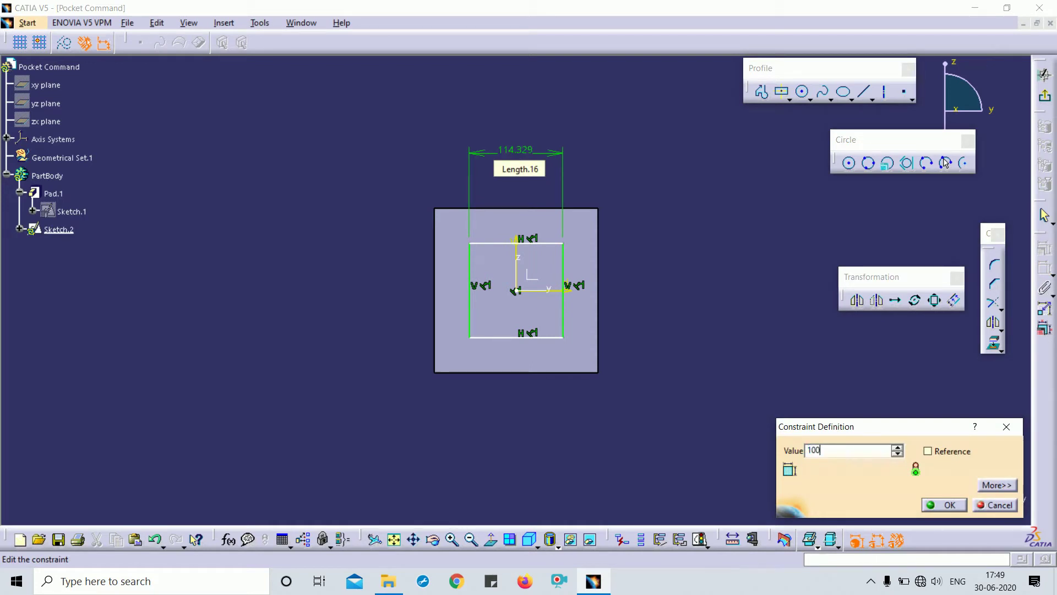
key(Return)
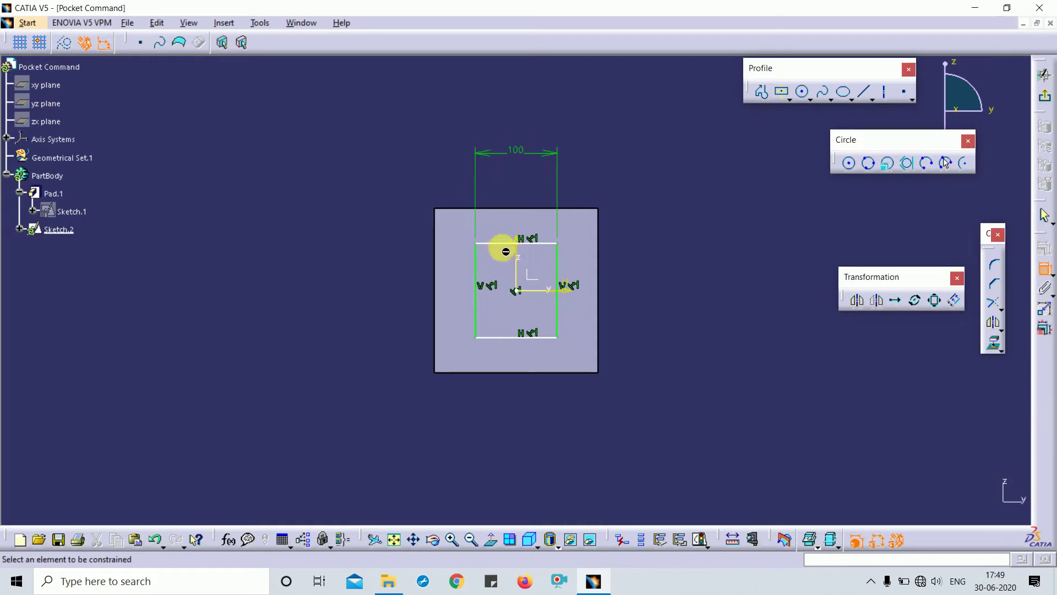
Dimension the rectangle's height and set it to 50 mm.
click(475, 252)
click(373, 270)
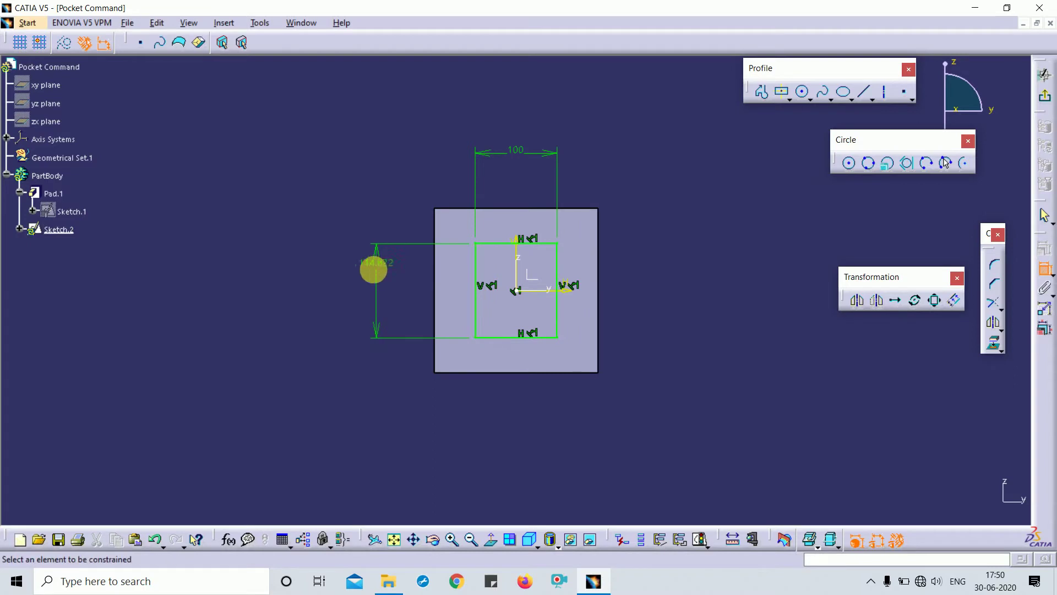
double_click(374, 267)
text(50)
key(Return)
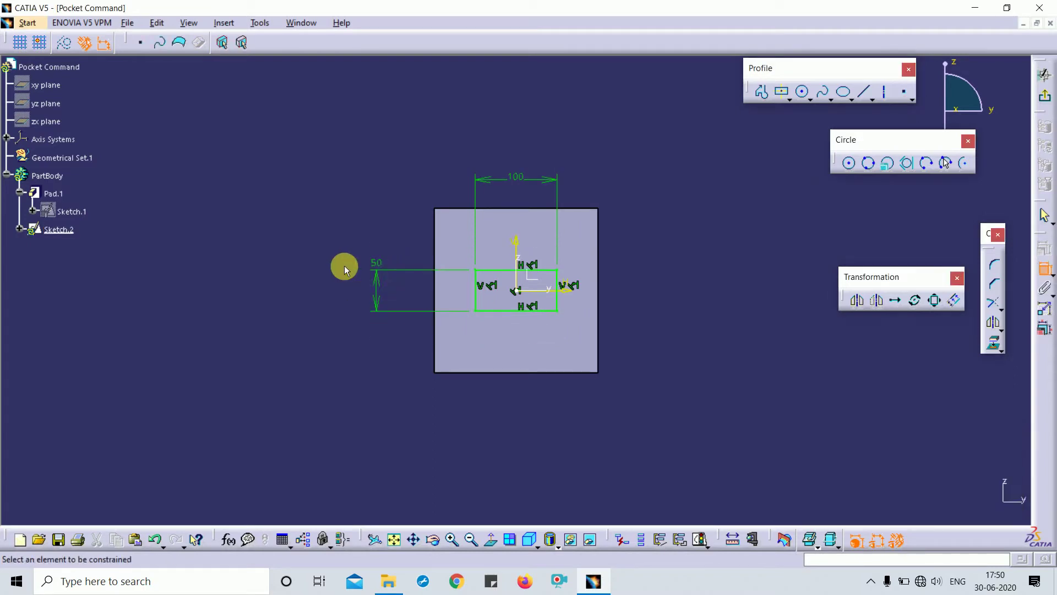
Change the rectangle's height to 80 mm and exit the sketch.
click(378, 259)
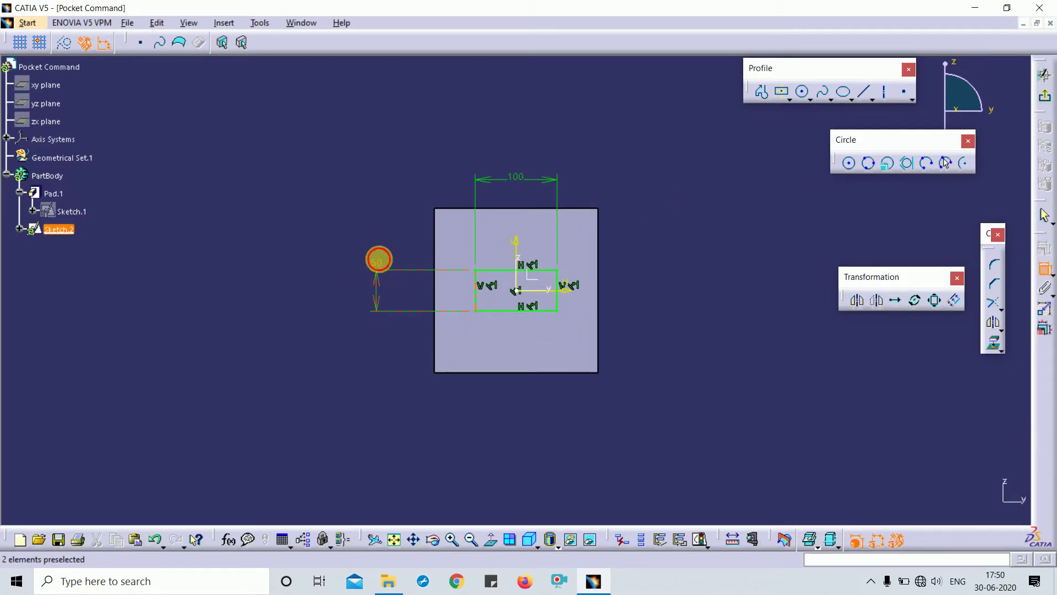
double_click(379, 258)
text(80)
key(Return)
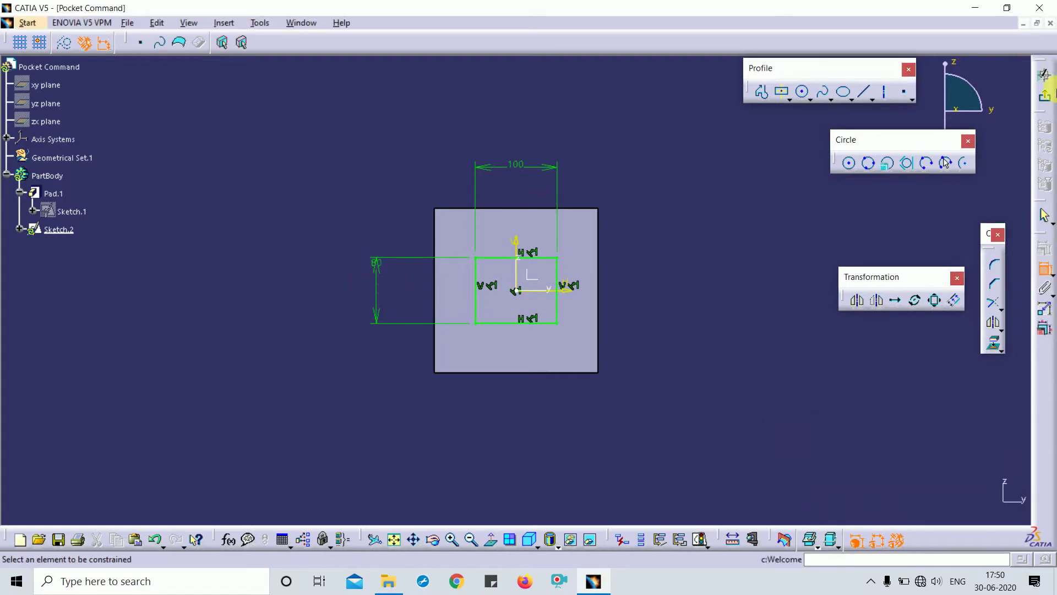
click(1044, 76)
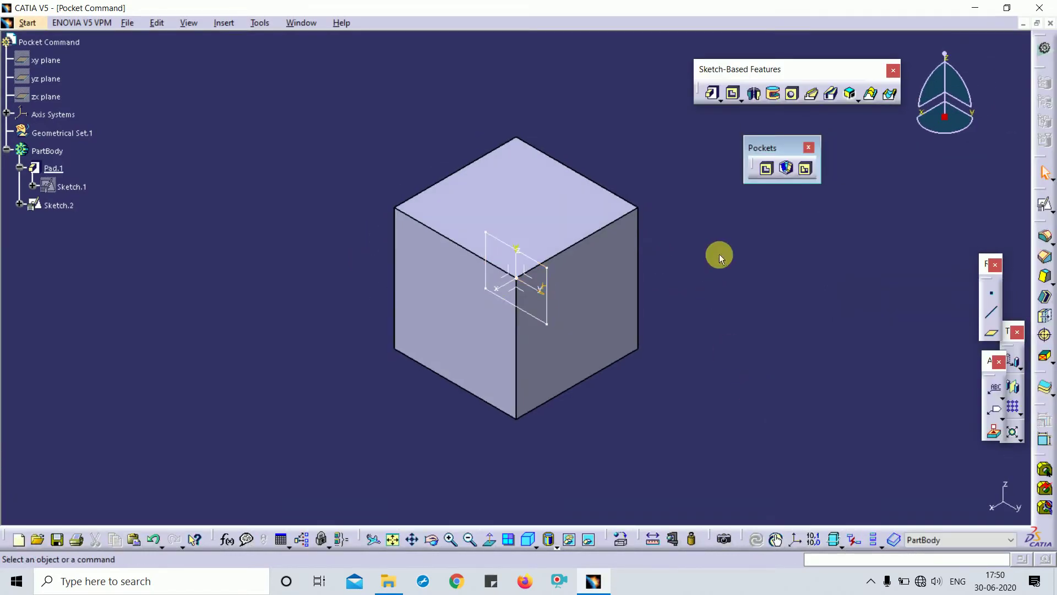
Cut a pocket 100 mm deep from the rectangle sketch, previewing it before creating it.
mouse_move(719, 253)
middle_down()
mouse_move(717, 229)
mouse_move(538, 266)
mouse_move(695, 209)
mouse_move(688, 232)
mouse_move(708, 252)
mouse_move(716, 242)
middle_up()
click(767, 172)
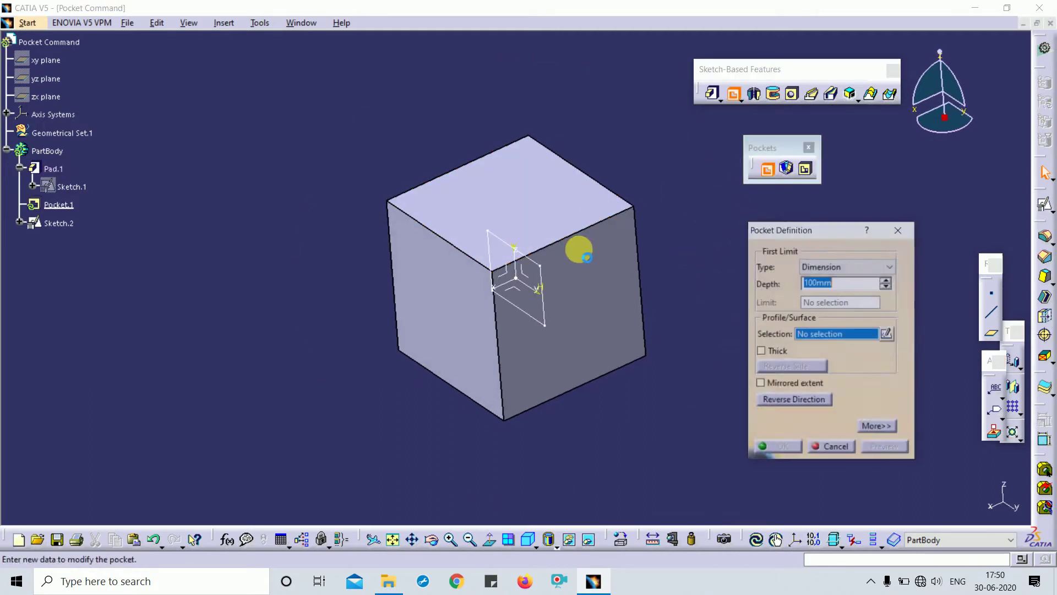
click(533, 260)
middle_drag(672, 375, 687, 292)
click(888, 447)
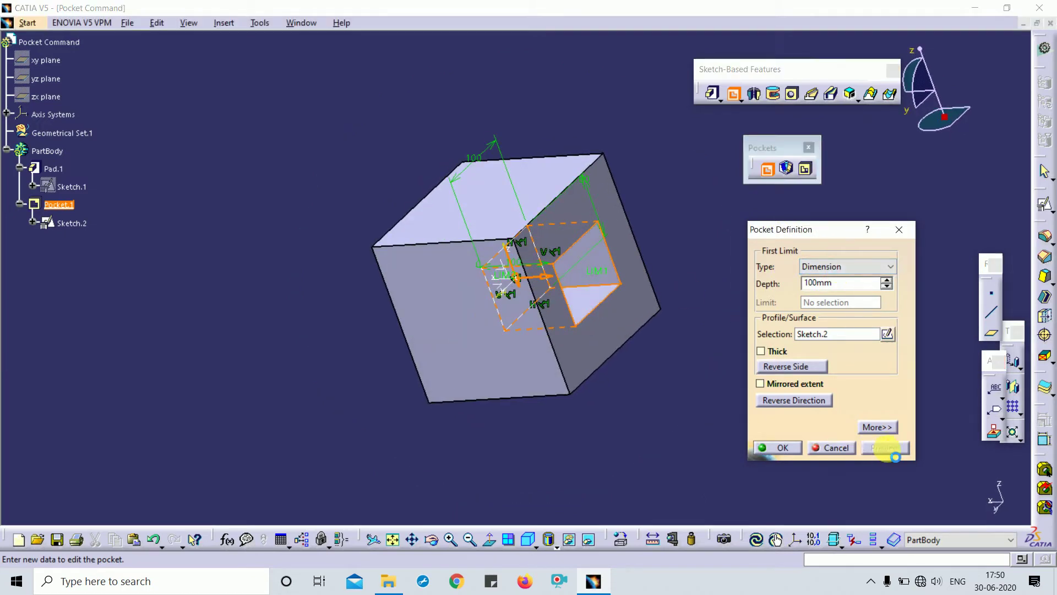
click(779, 447)
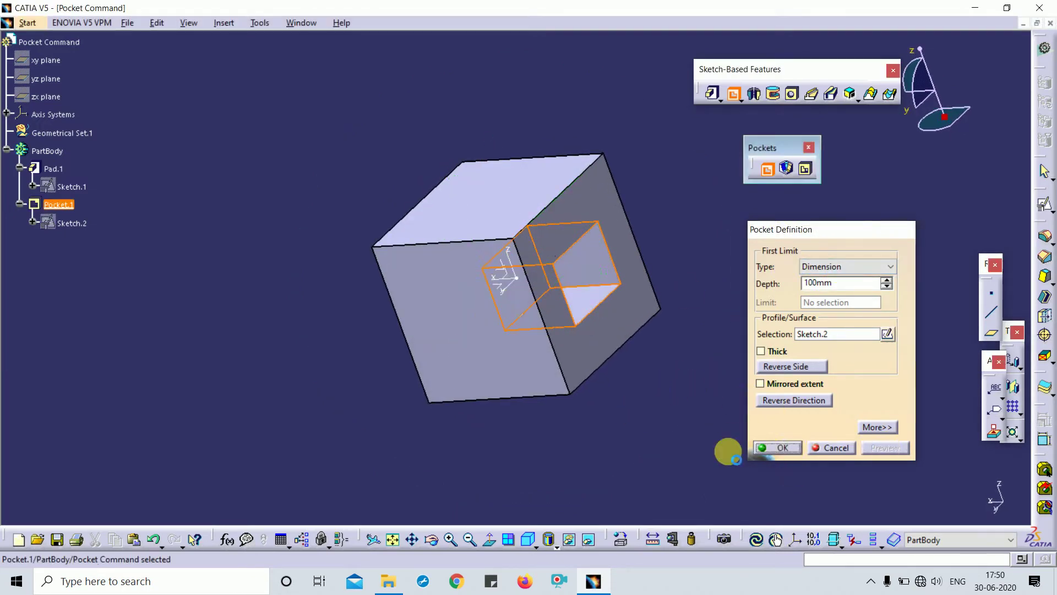
Edit the pocket to use mirrored extent so it cuts through both sides of the block.
middle_drag(726, 448, 618, 413)
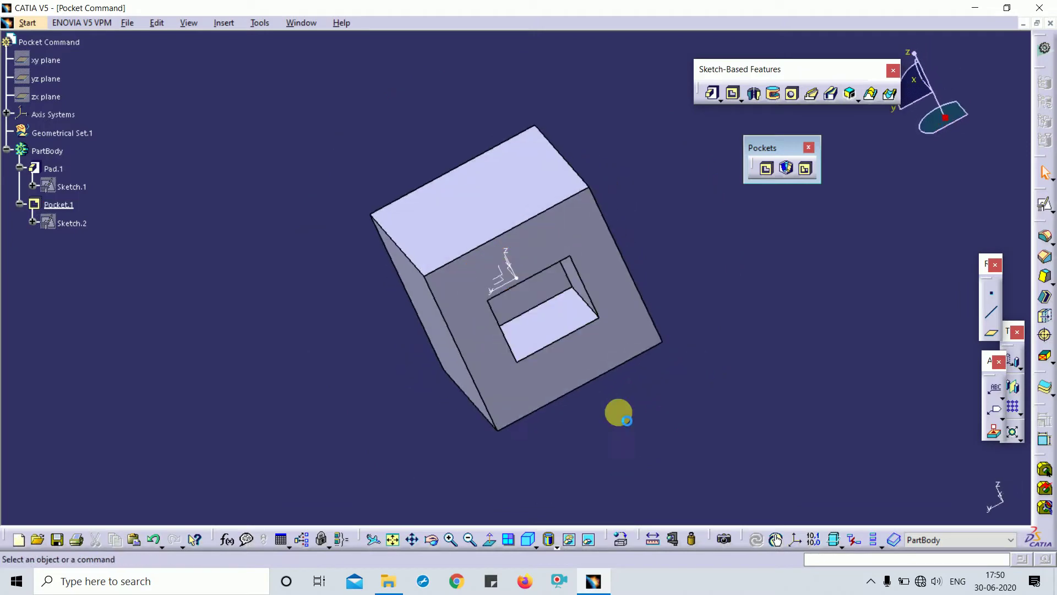
double_click(550, 302)
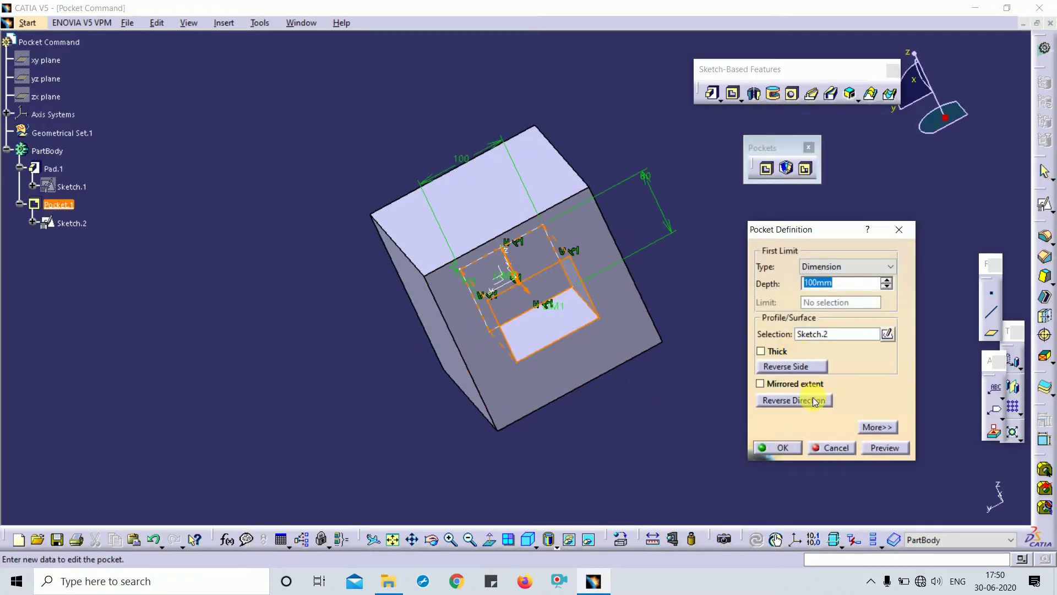
click(771, 384)
middle_drag(485, 395, 711, 333)
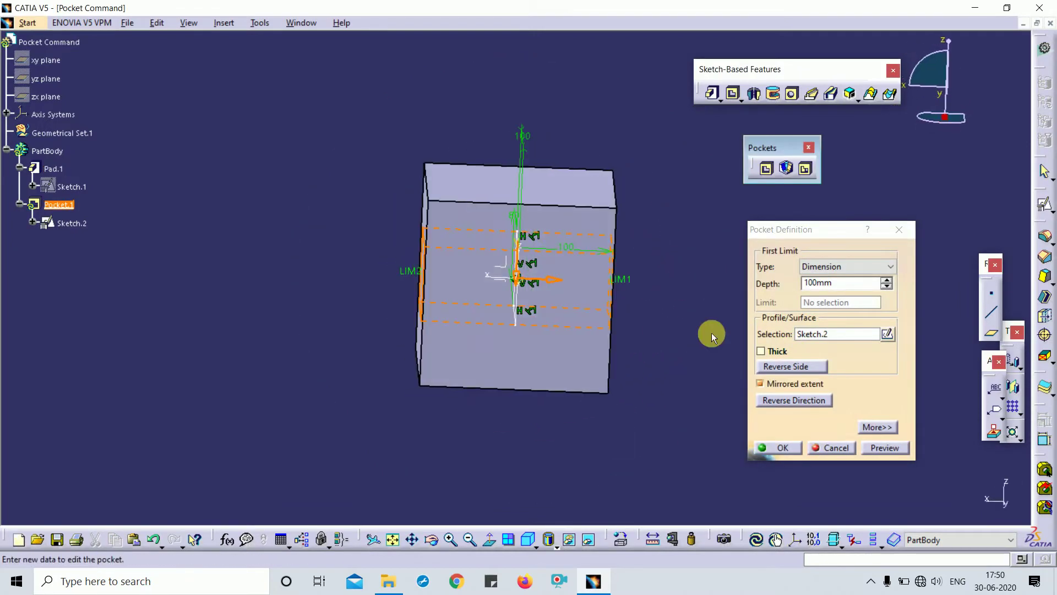
click(885, 446)
middle_drag(413, 309, 644, 291)
click(787, 450)
middle_drag(563, 408, 292, 371)
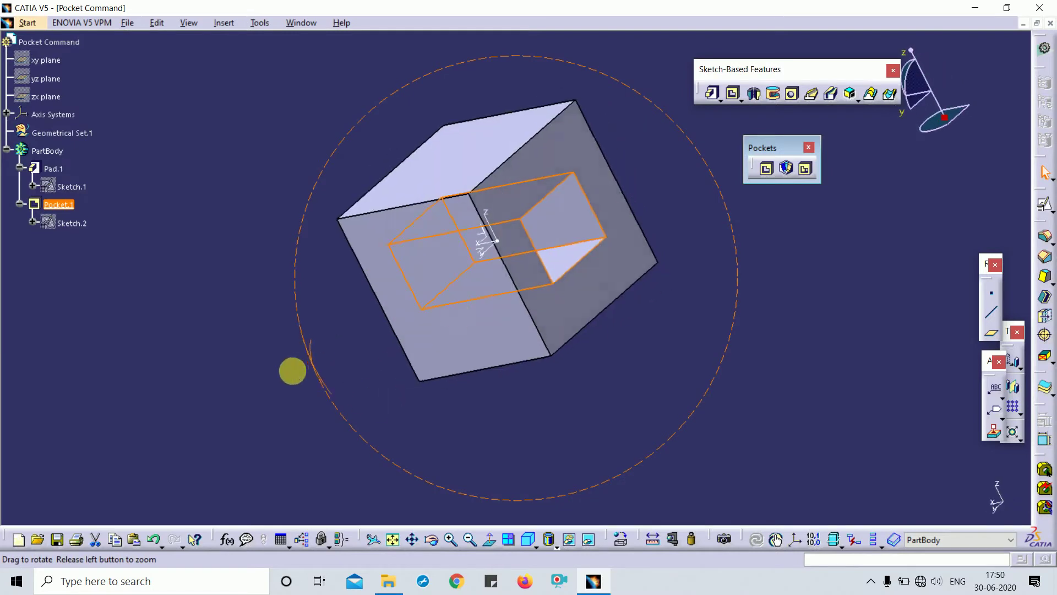
Turn off the pocket's mirrored extent and make it a thick pocket with Thickness1 of 5 mm.
double_click(556, 224)
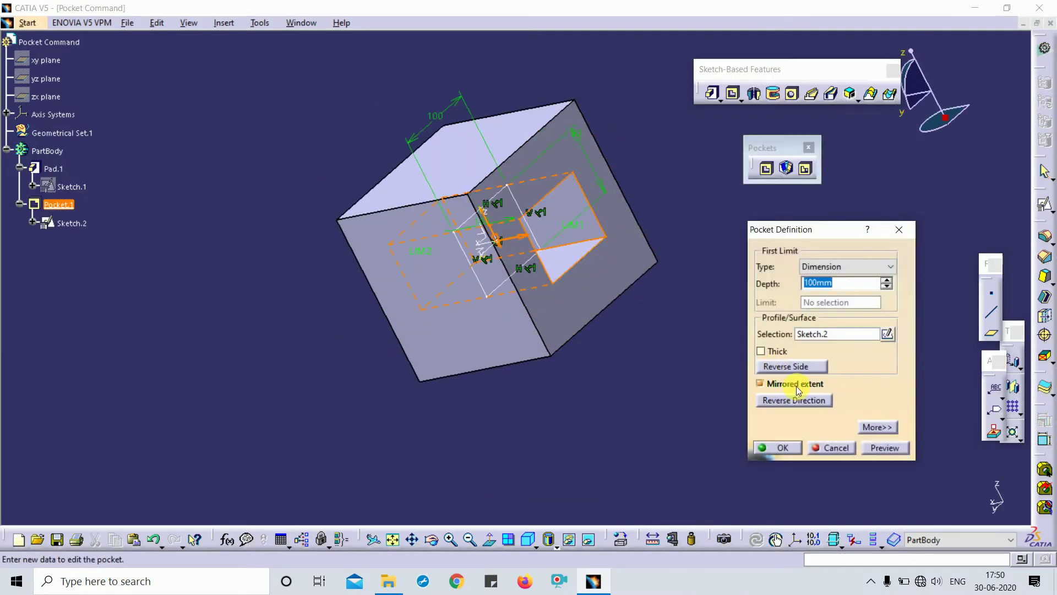
click(798, 387)
click(780, 355)
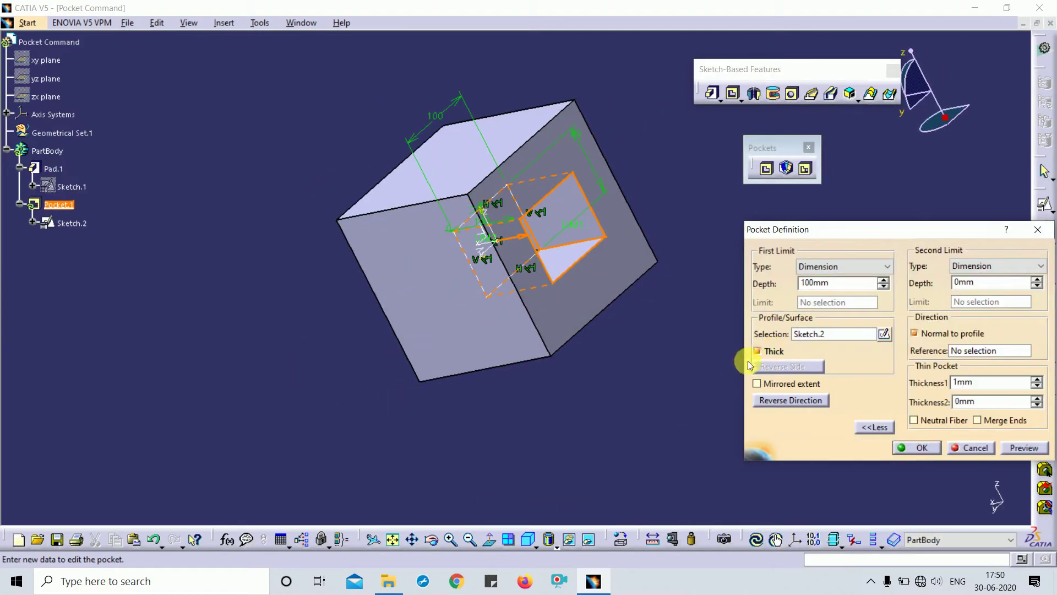
drag(991, 382, 867, 382)
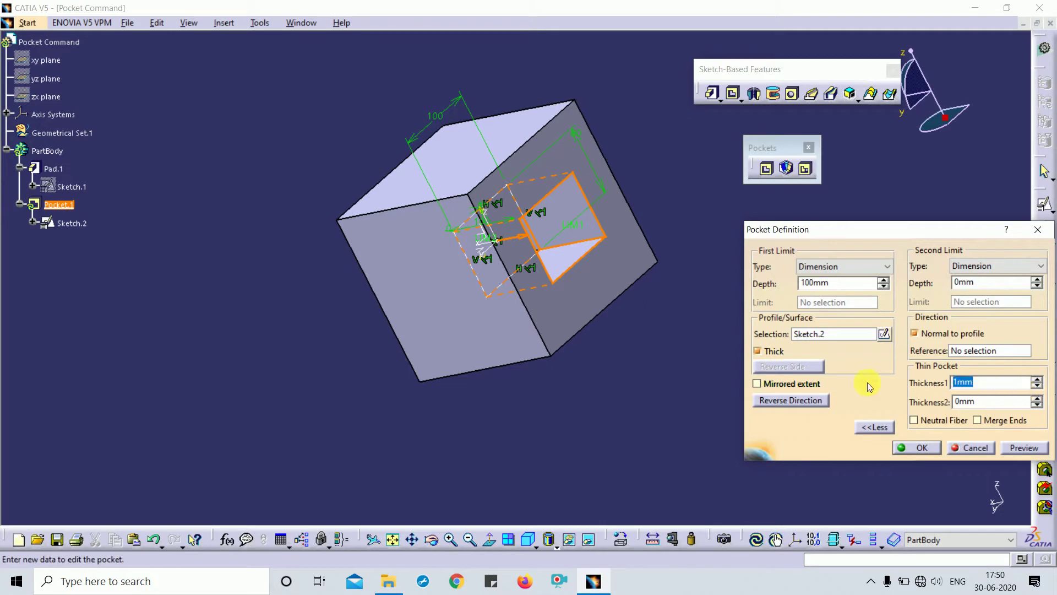
text(5)
click(1024, 448)
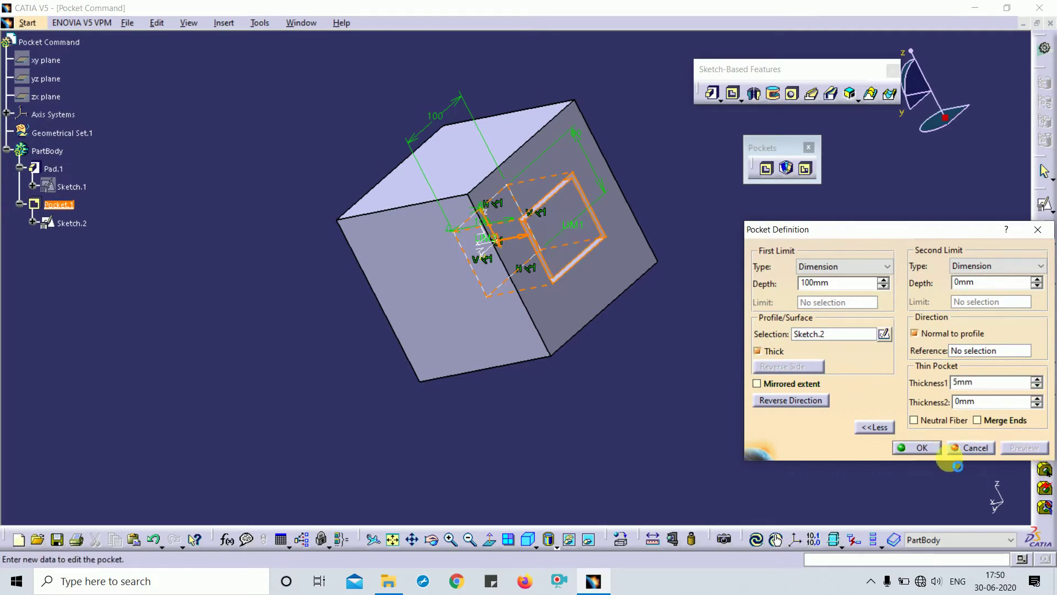
click(920, 447)
Examine the thin pocket's groove up close and review its definition without changing it.
middle_drag(727, 335, 578, 118)
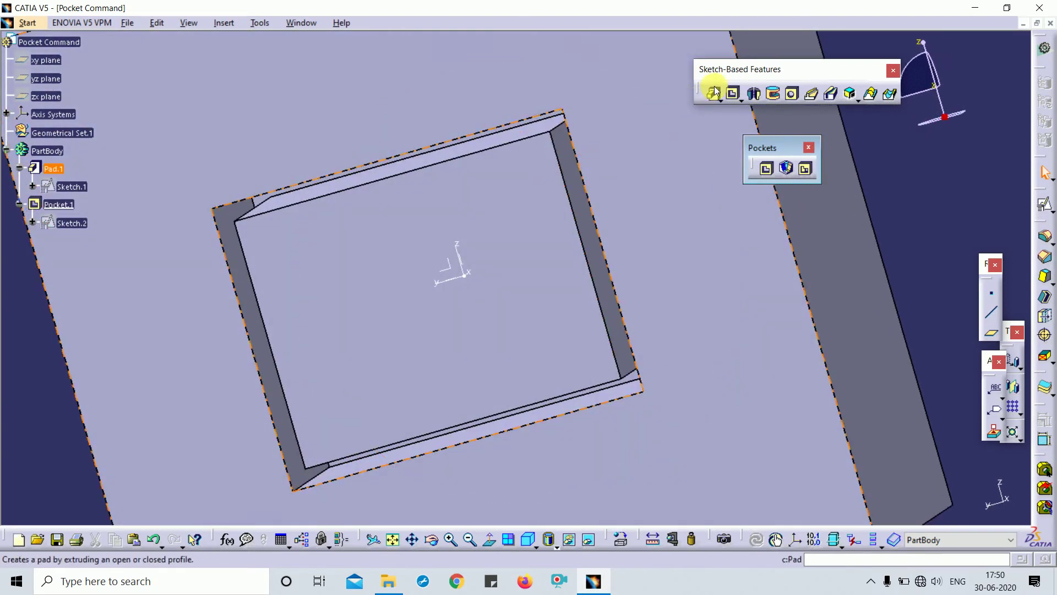
middle_drag(578, 234, 575, 276)
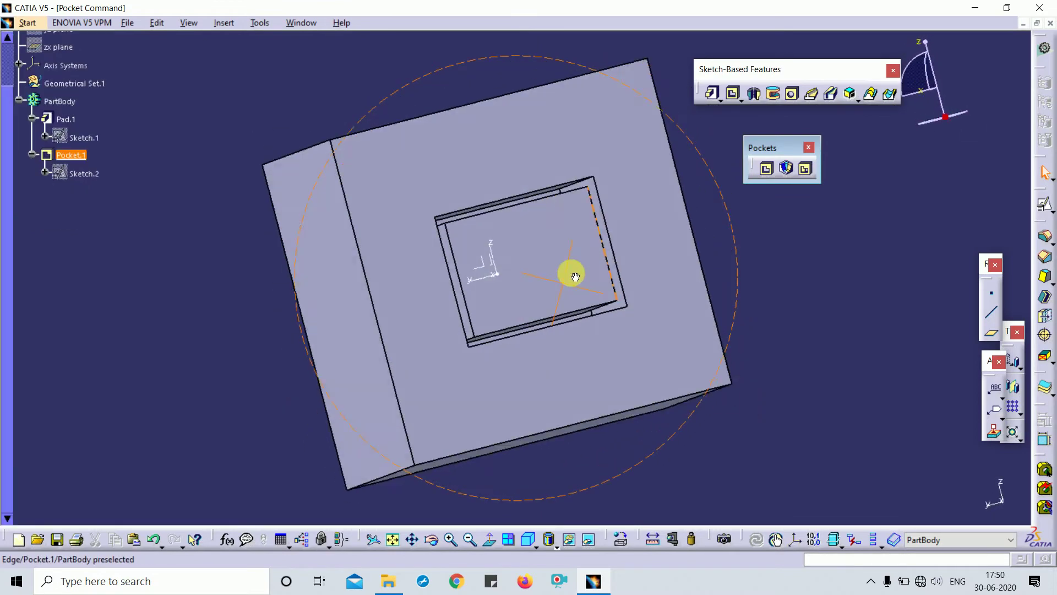
double_click(74, 155)
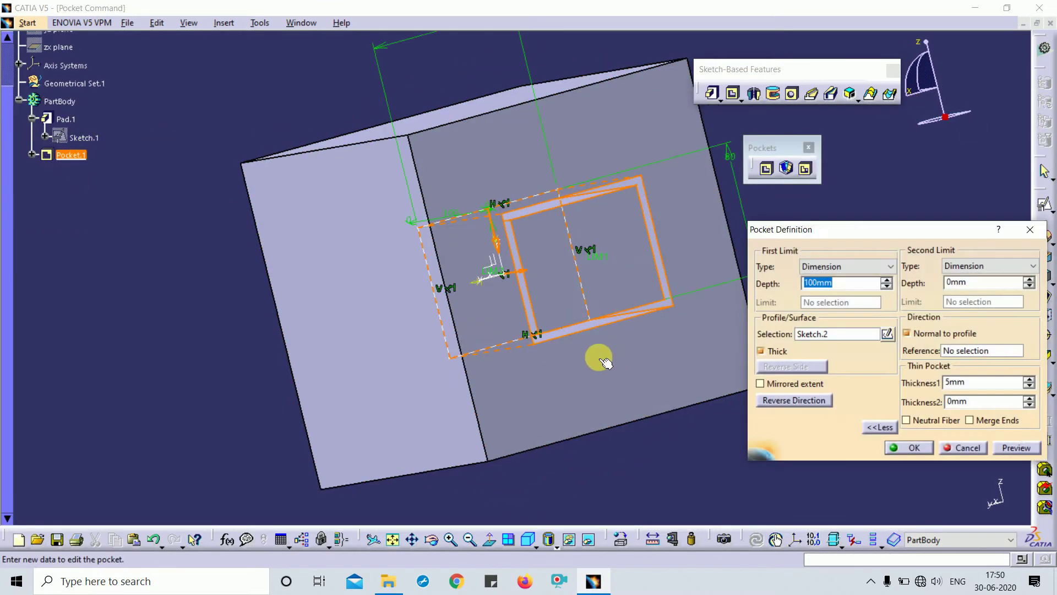
middle_drag(606, 361, 513, 251)
key(Escape)
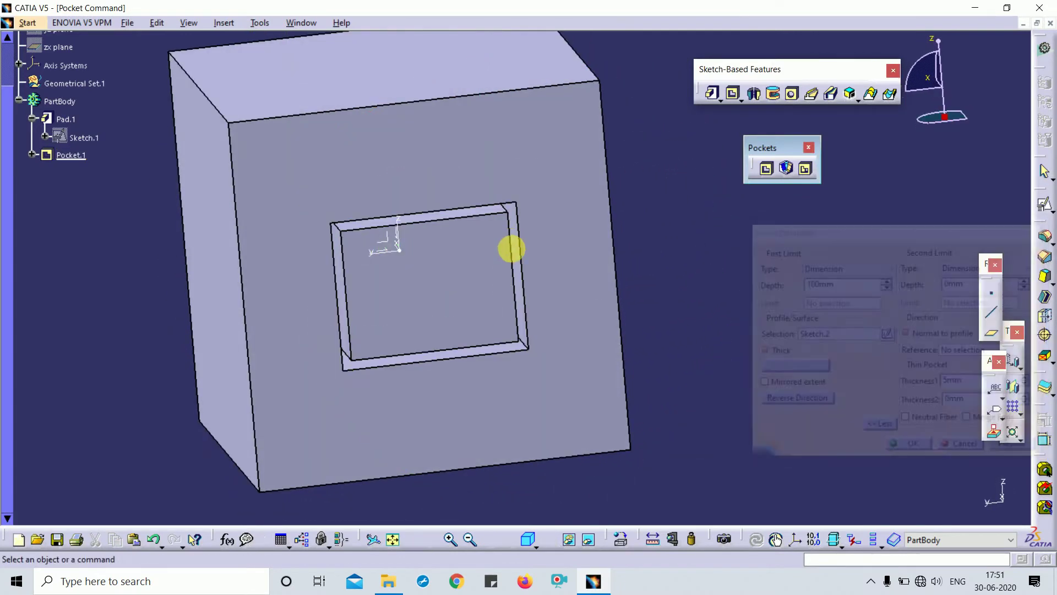
double_click(486, 259)
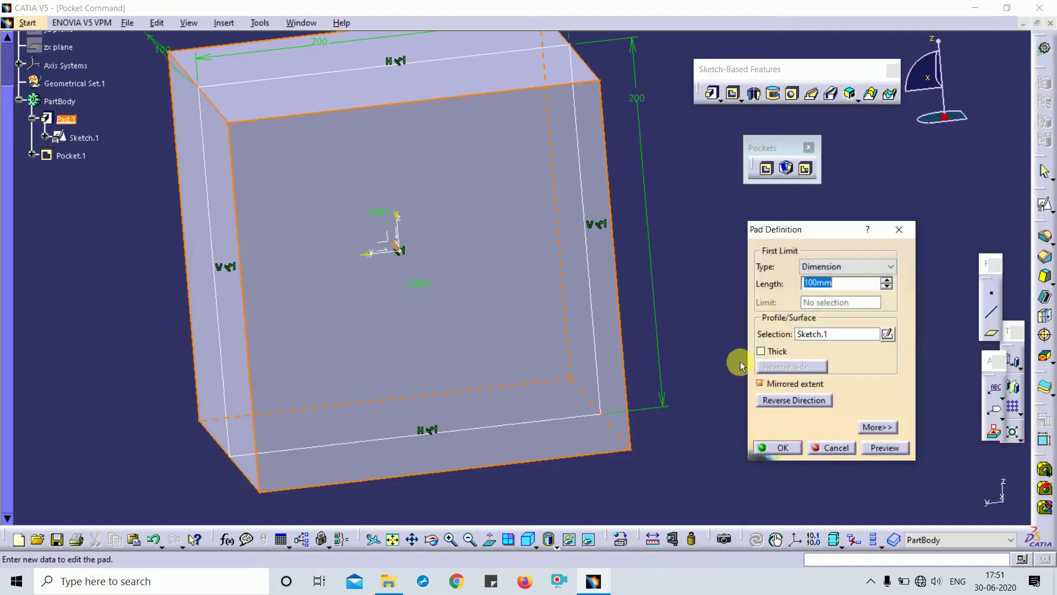
click(761, 383)
click(885, 428)
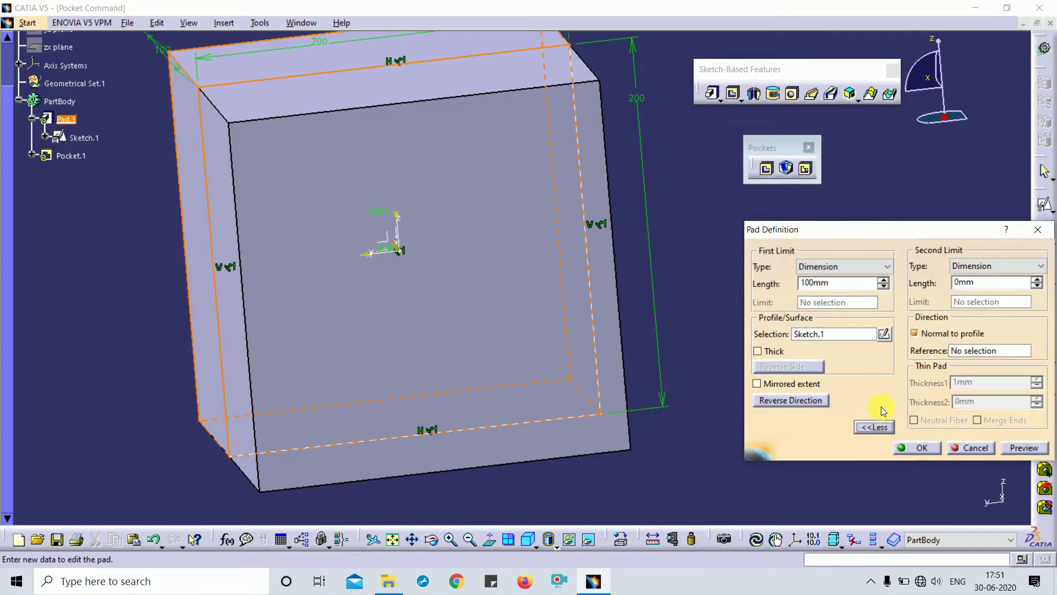
click(983, 268)
click(985, 267)
middle_drag(602, 323, 165, 236)
scroll(413, 324, up, 1)
key(Escape)
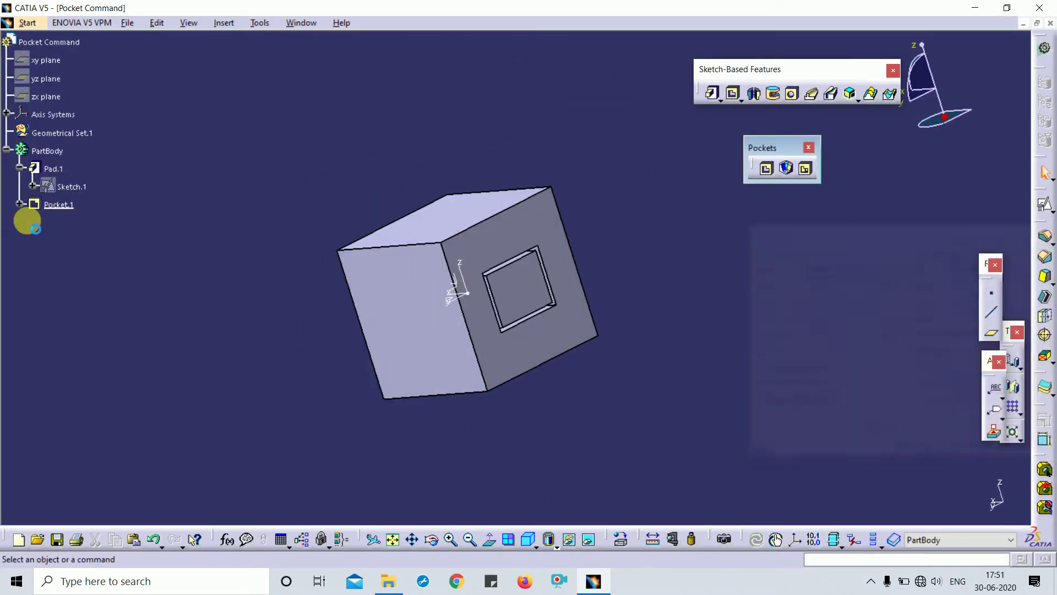
Turn off the pocket's Thick option and apply it with a first-limit depth of 100 mm.
double_click(58, 204)
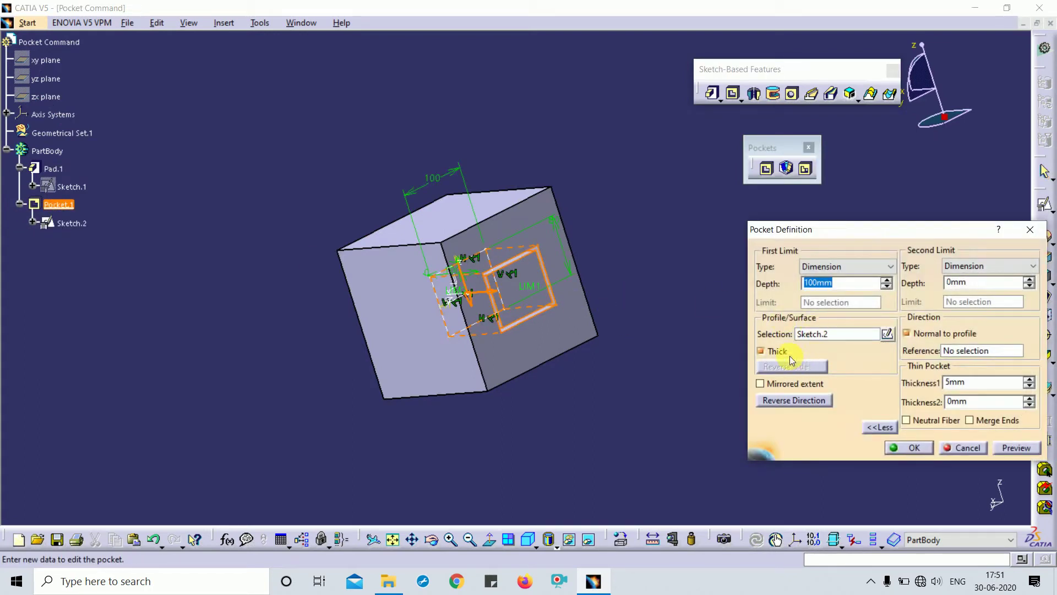
click(787, 354)
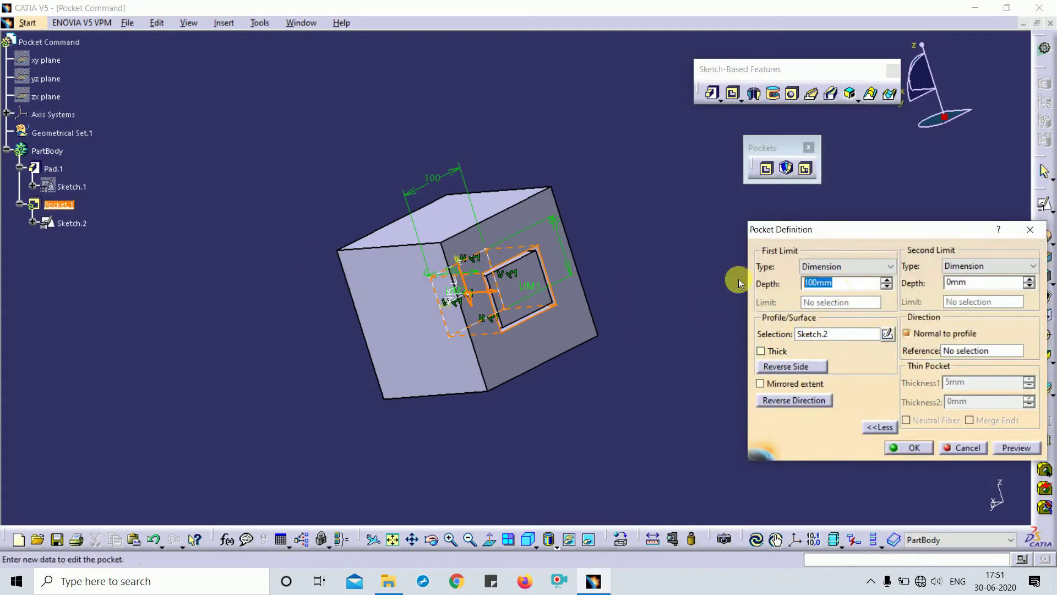
text(100)
click(630, 368)
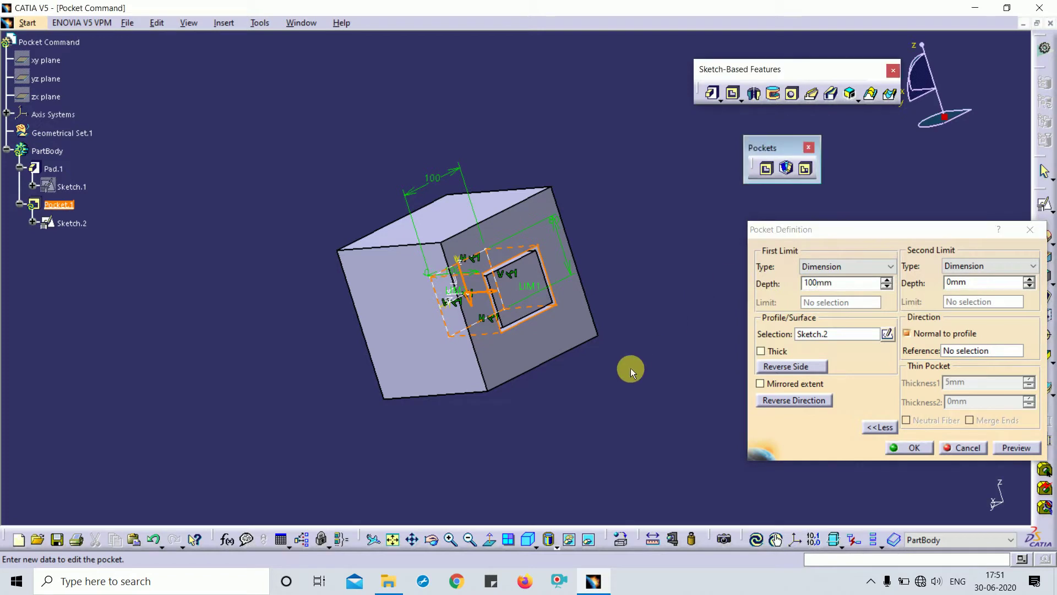
click(1002, 449)
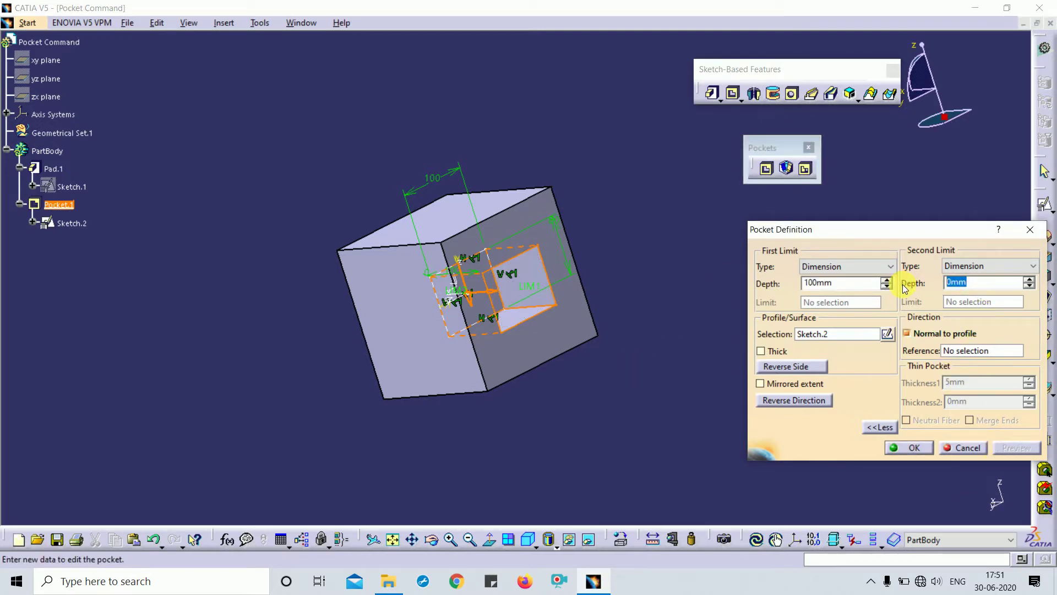
key(Return)
click(631, 364)
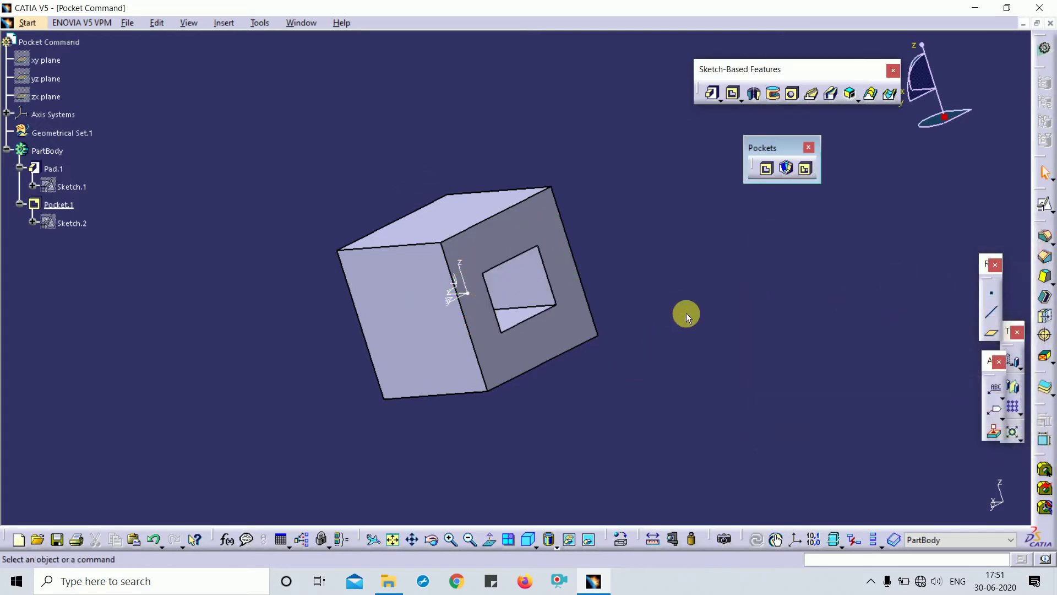
mouse_move(686, 313)
middle_down()
mouse_move(533, 341)
mouse_move(514, 315)
mouse_move(590, 283)
mouse_move(500, 276)
mouse_move(412, 362)
mouse_move(420, 309)
mouse_move(455, 302)
middle_up()
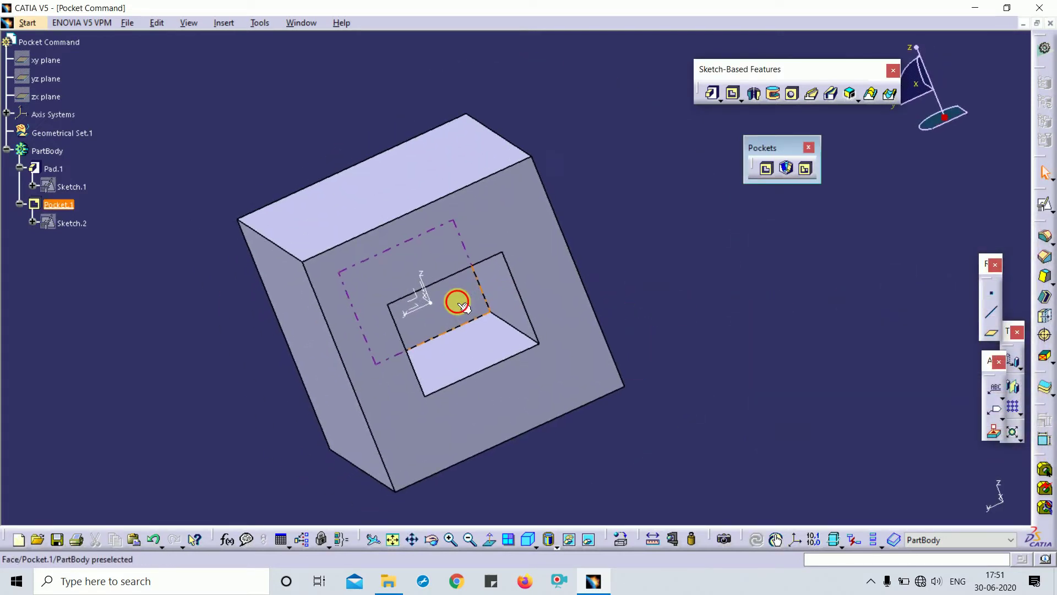
Edit the pocket's second limit to Up to next and preview the cut.
double_click(456, 300)
middle_drag(438, 373, 677, 288)
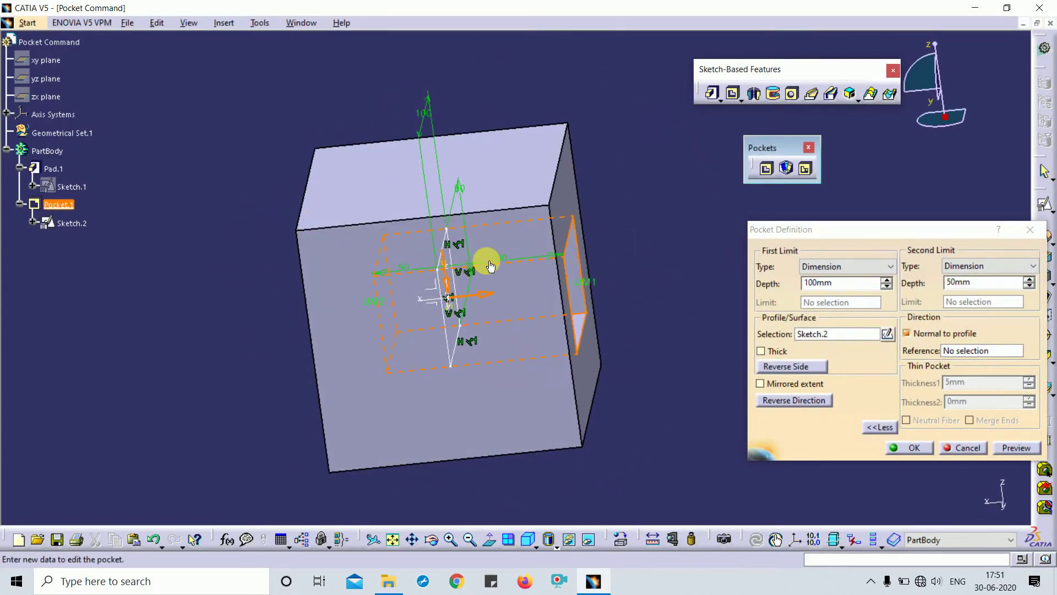
click(966, 268)
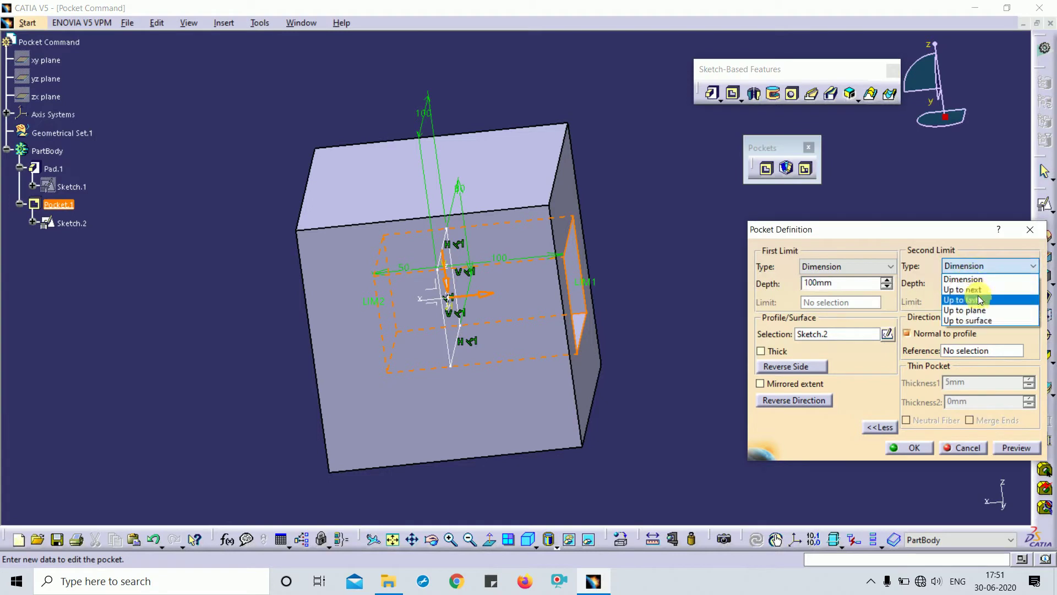
click(980, 290)
middle_drag(352, 300, 437, 297)
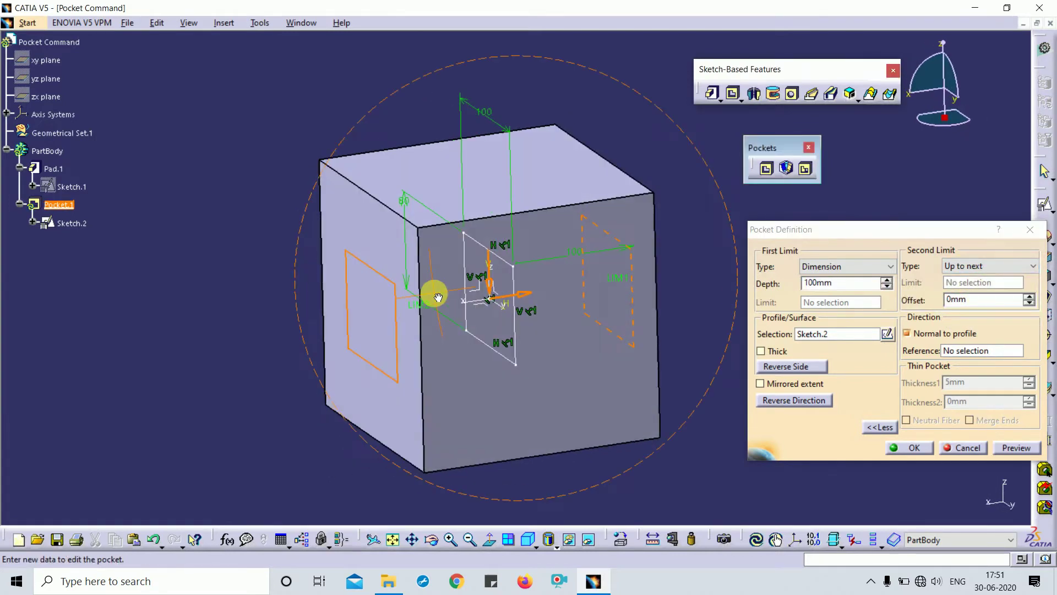
click(1016, 447)
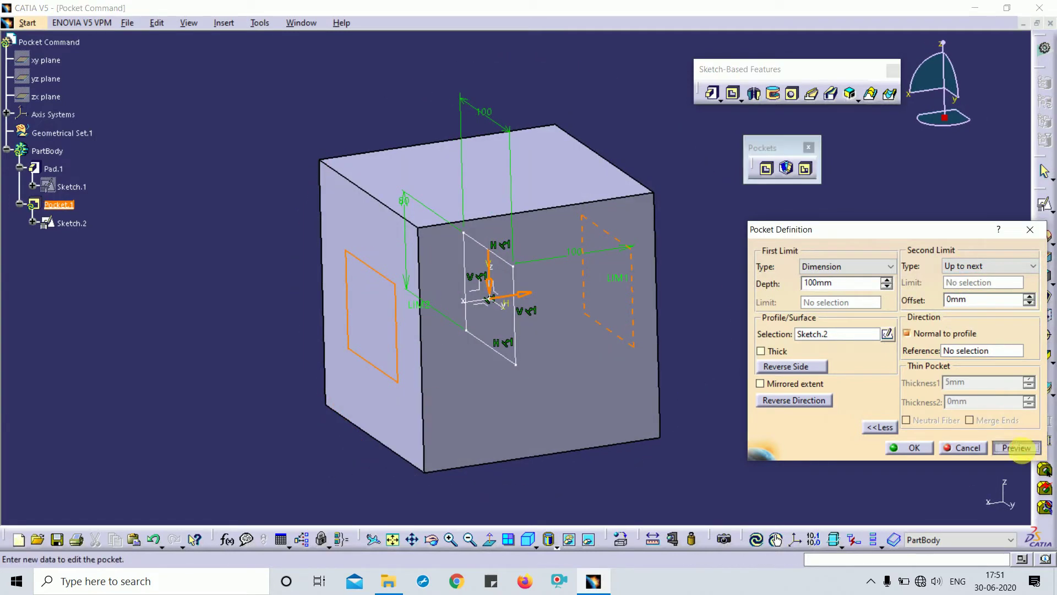
middle_drag(541, 393, 380, 352)
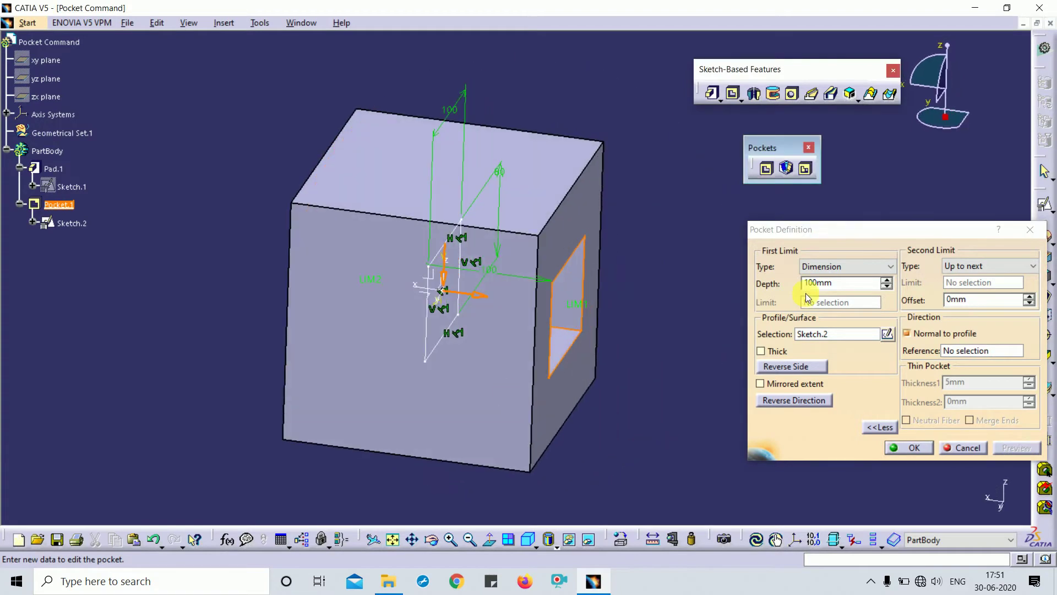
Set the pocket's first limit to Up to next as well and apply the definition.
click(825, 267)
click(838, 291)
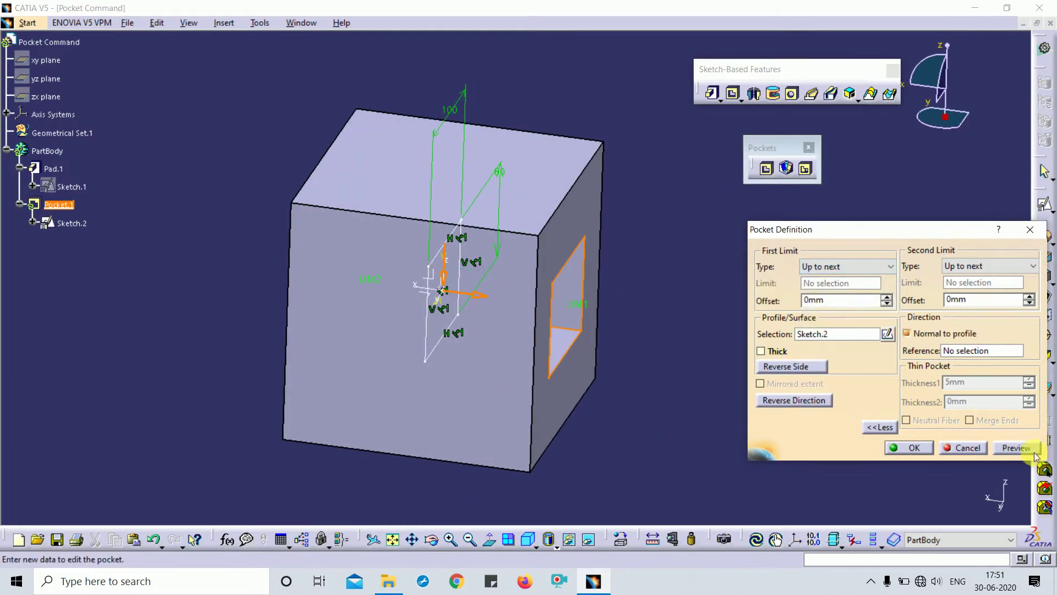
click(909, 448)
Edit the pocket's first limit to Up to surface, with the cube's side face around the pocket opening as limit, and apply it.
middle_drag(712, 331, 668, 334)
double_click(503, 290)
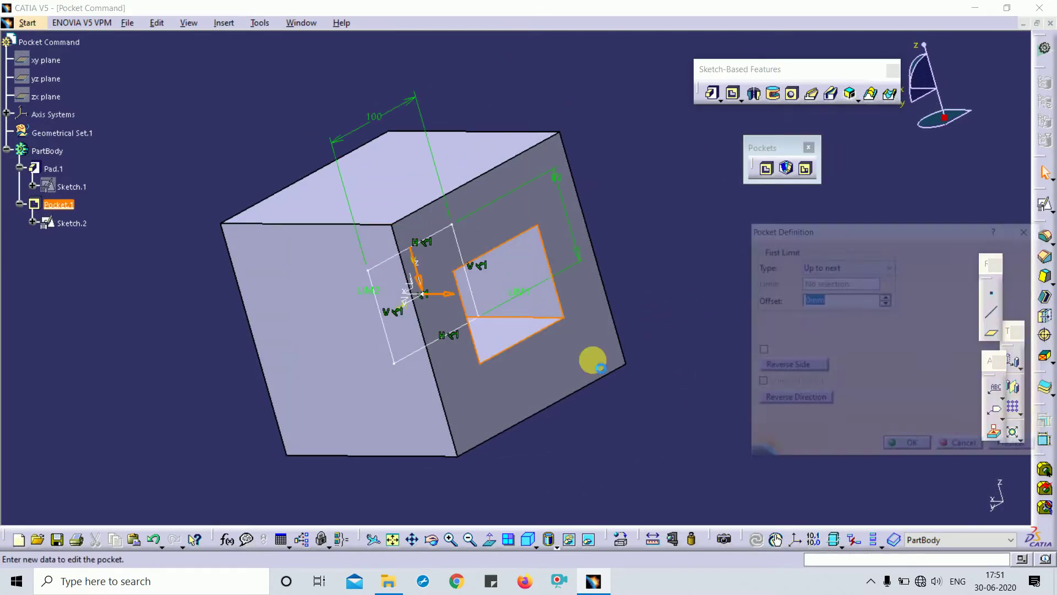
middle_drag(589, 359, 551, 352)
click(862, 264)
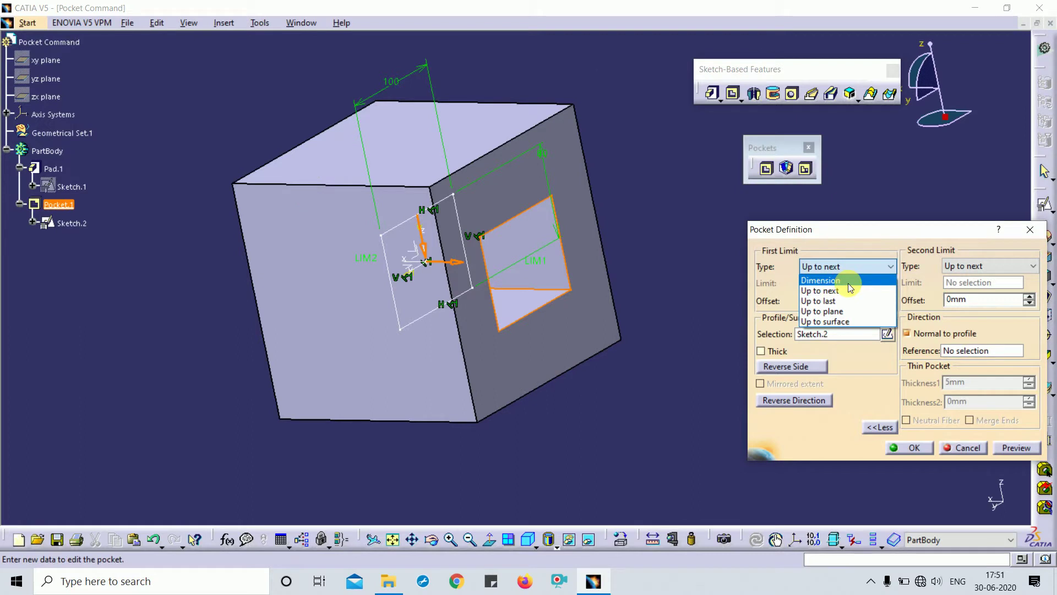
click(845, 322)
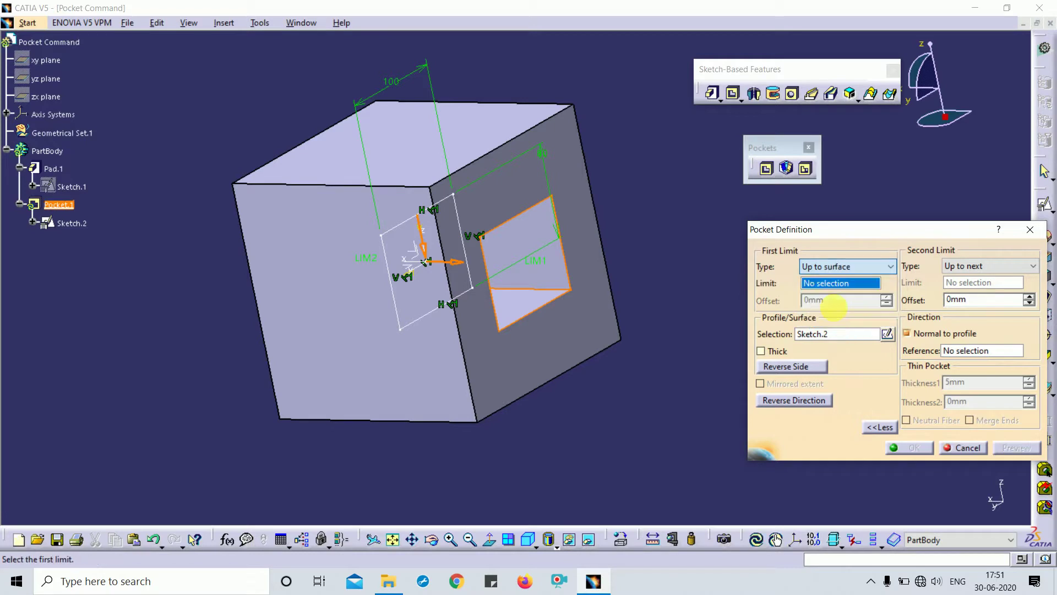
click(600, 280)
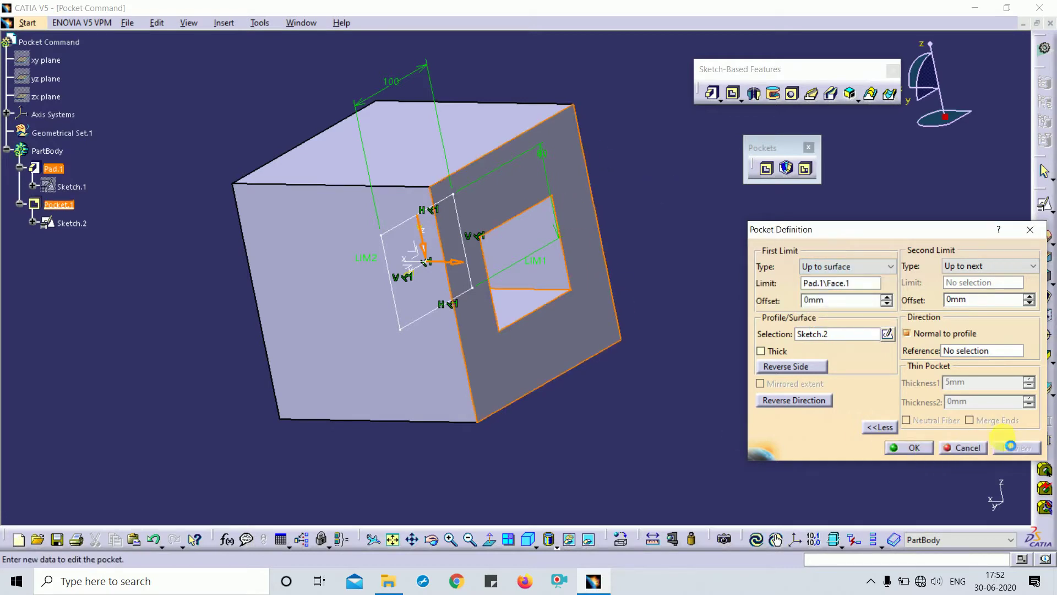
click(911, 452)
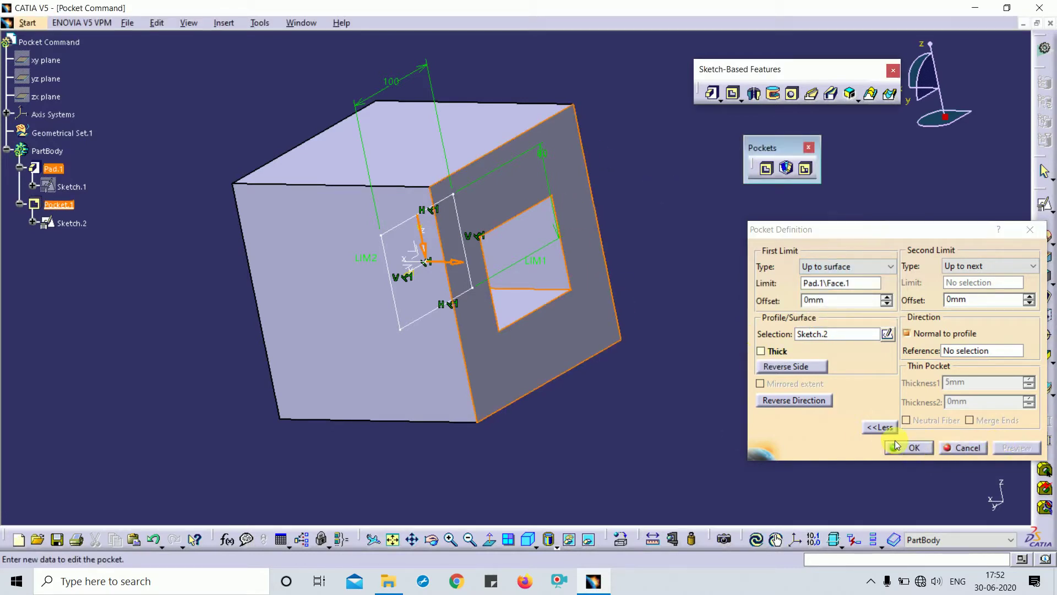
middle_drag(779, 259, 512, 259)
double_click(503, 255)
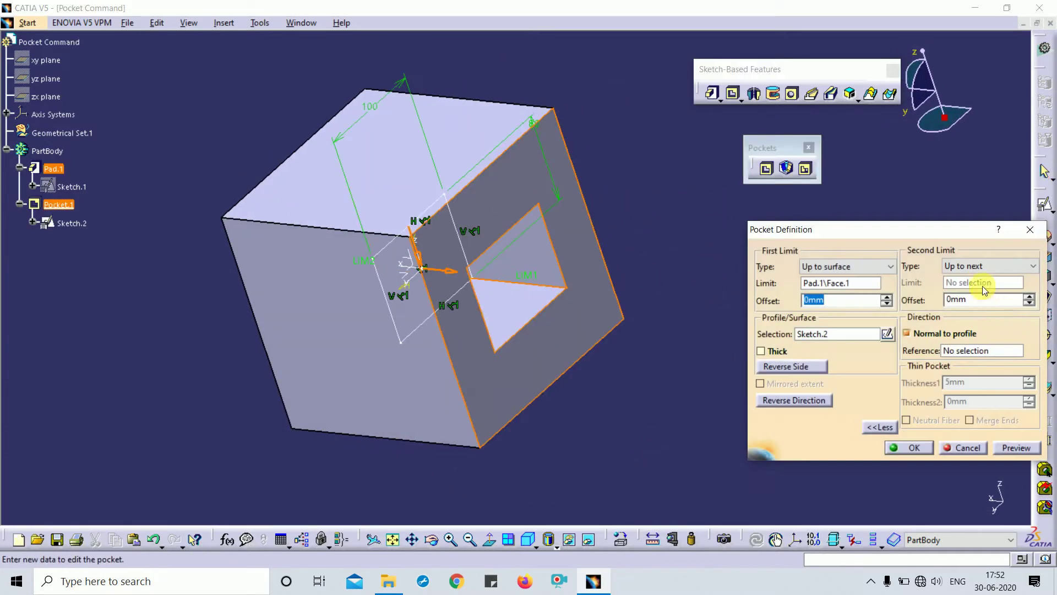
click(991, 266)
click(988, 303)
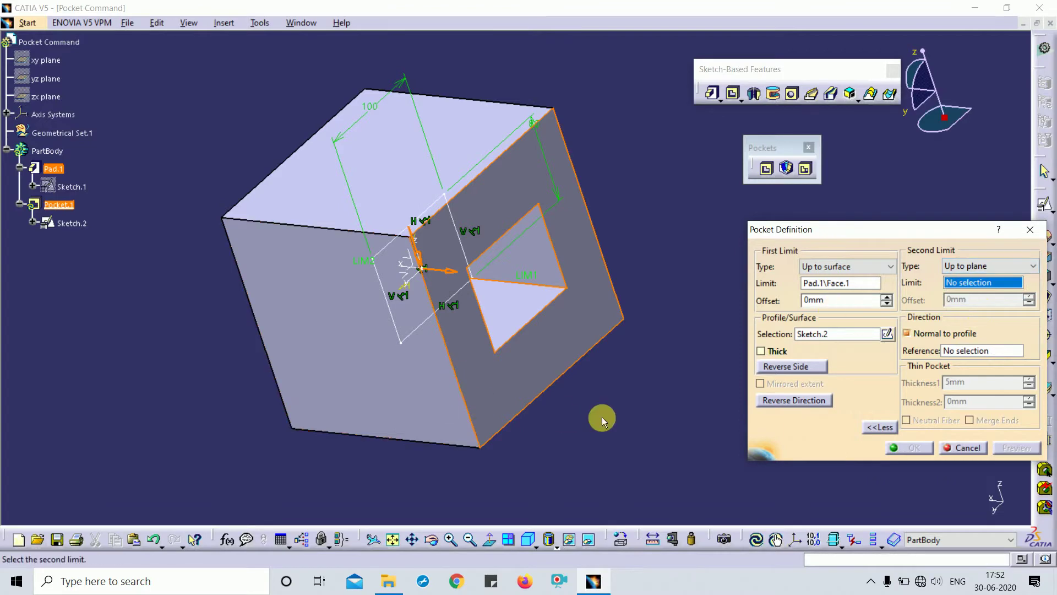
mouse_move(602, 418)
middle_down()
mouse_move(628, 304)
mouse_move(714, 378)
middle_up()
key(Escape)
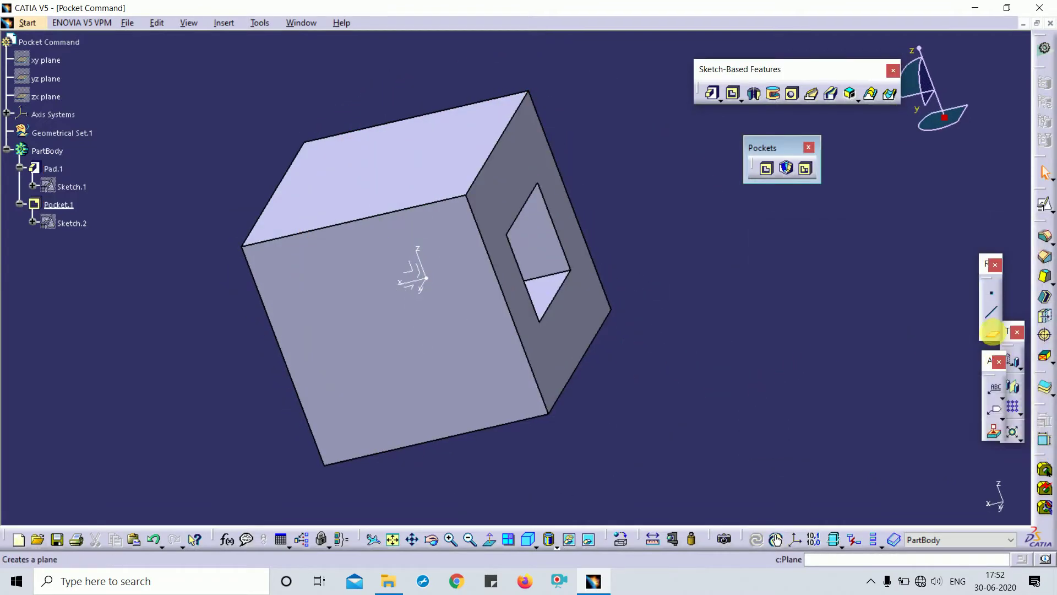
Create a reference plane offset from the YZ plane of the absolute axis system.
click(991, 333)
click(415, 276)
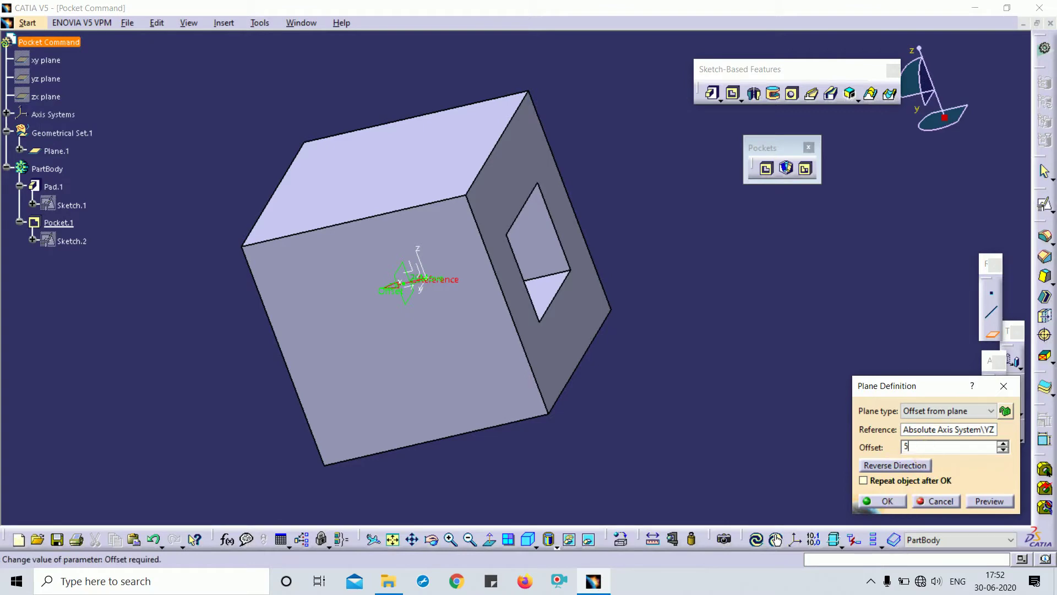
key(Return)
Edit the pocket's second limit to Up to plane, using the new offset plane as limit, and apply it.
middle_drag(686, 219, 673, 341)
double_click(523, 255)
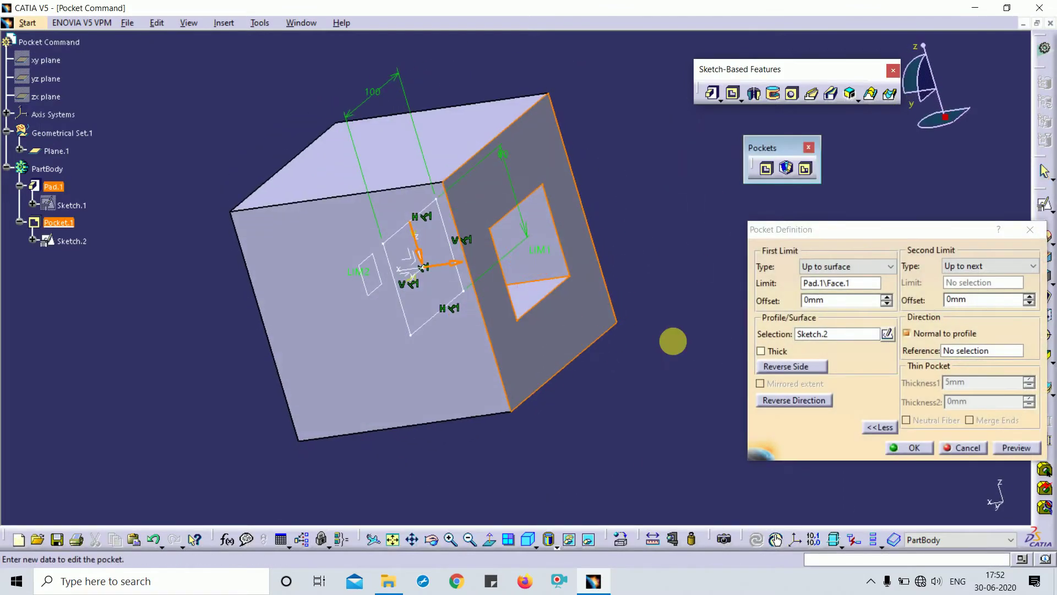
click(1002, 266)
click(1002, 308)
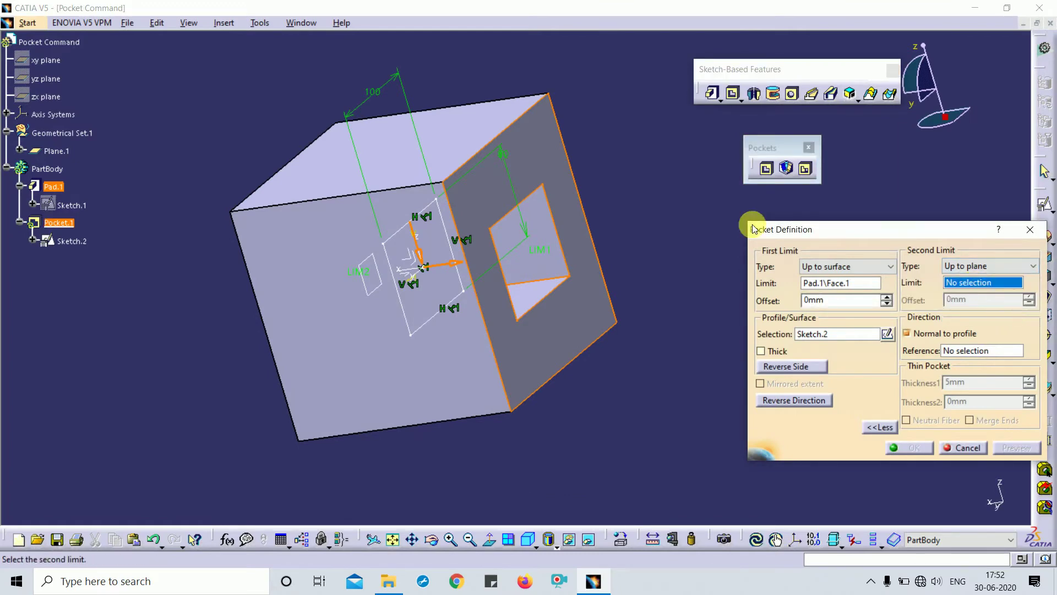
middle_drag(407, 286, 382, 276)
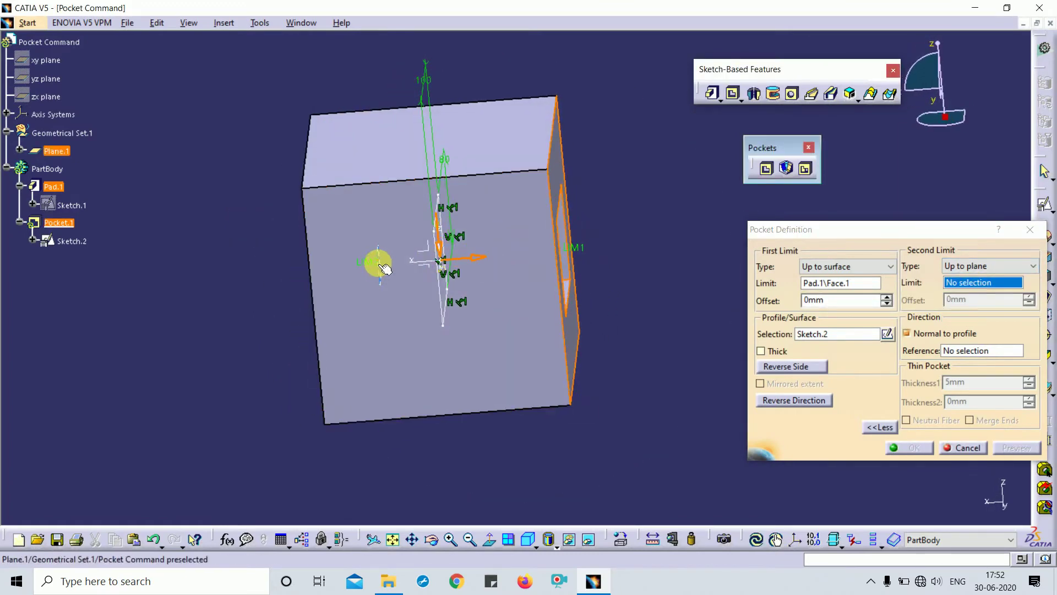
click(384, 268)
middle_drag(559, 288, 433, 204)
click(1019, 447)
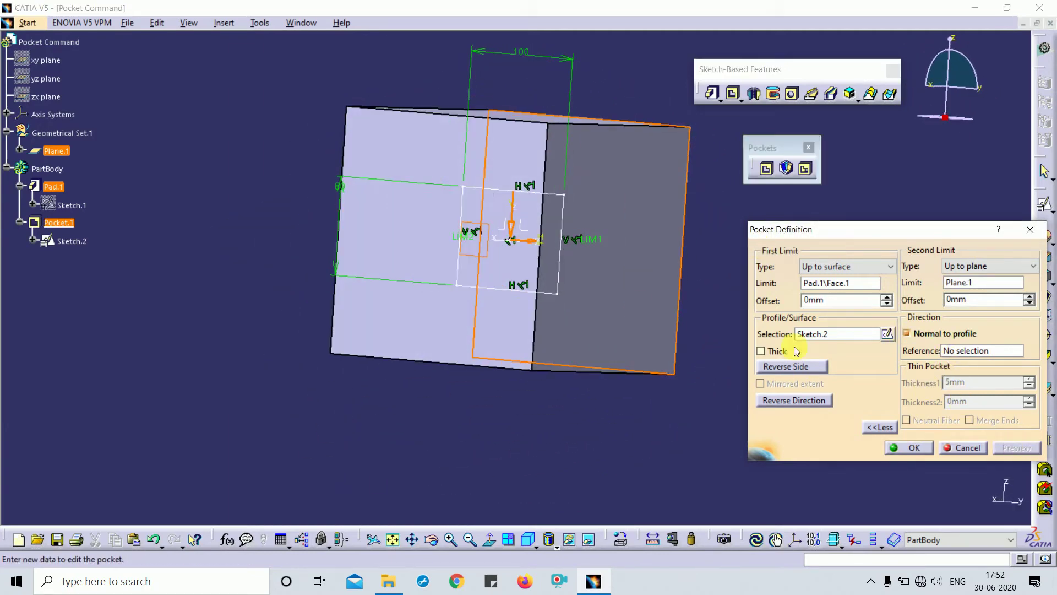
middle_drag(649, 276, 538, 261)
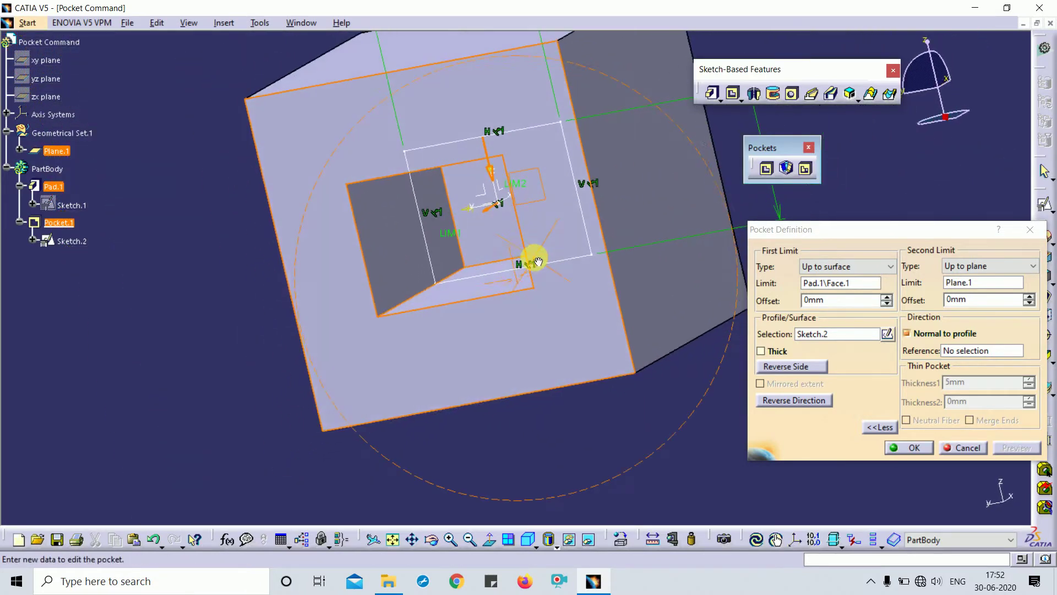
click(900, 446)
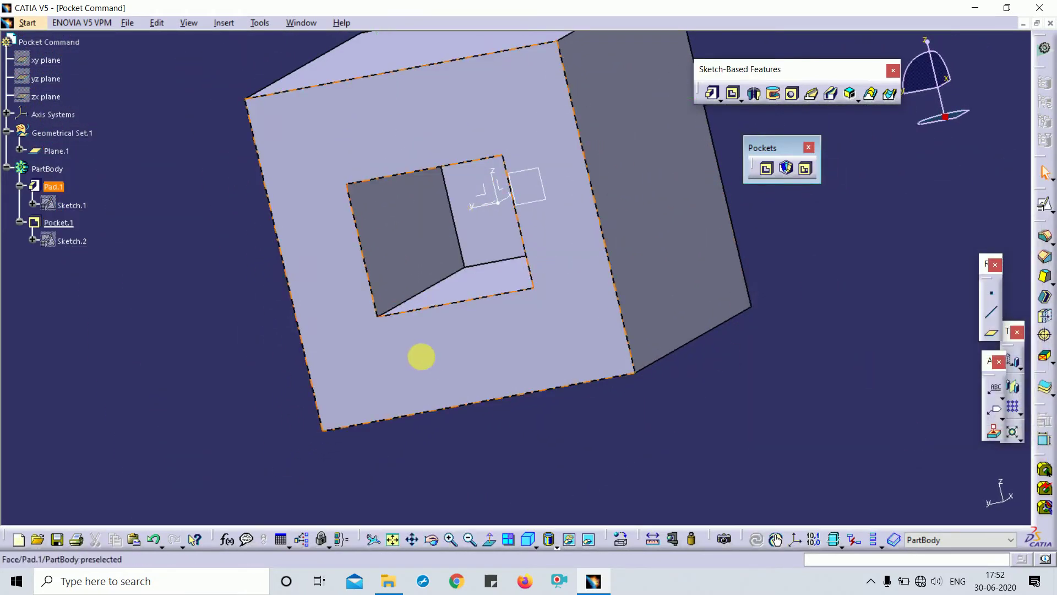
Inspect the cut block in isometric view and from the pocket's open side.
middle_drag(420, 356, 545, 354)
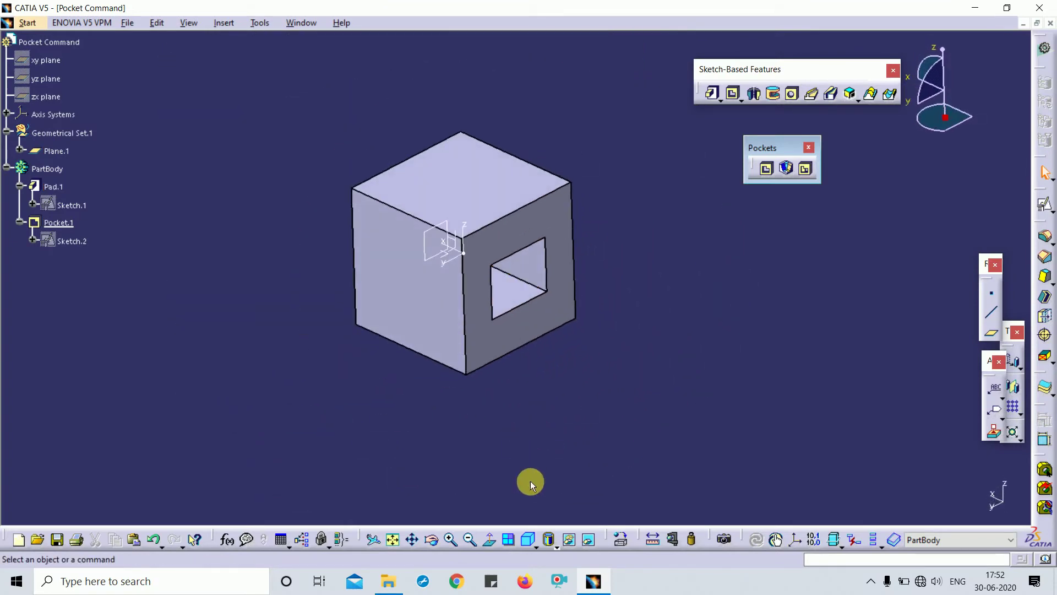
click(530, 537)
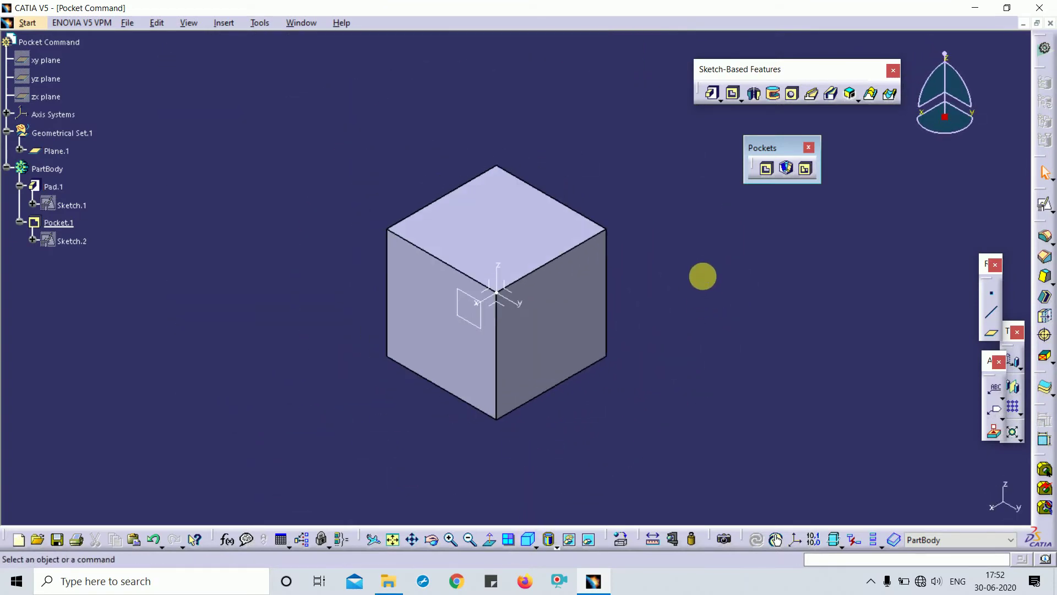
middle_drag(702, 263, 635, 502)
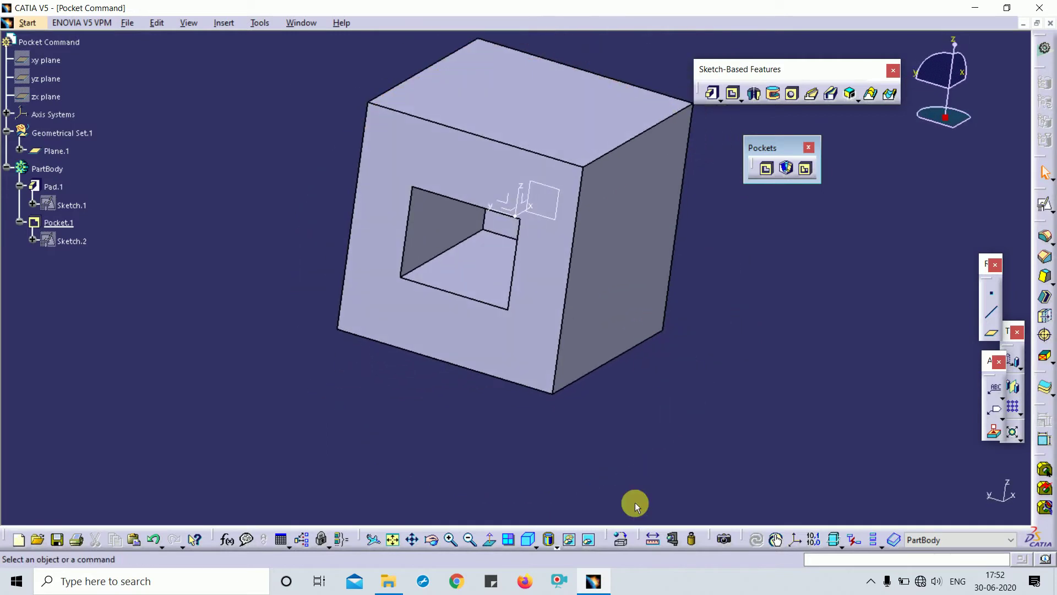
click(527, 540)
middle_drag(622, 363, 655, 333)
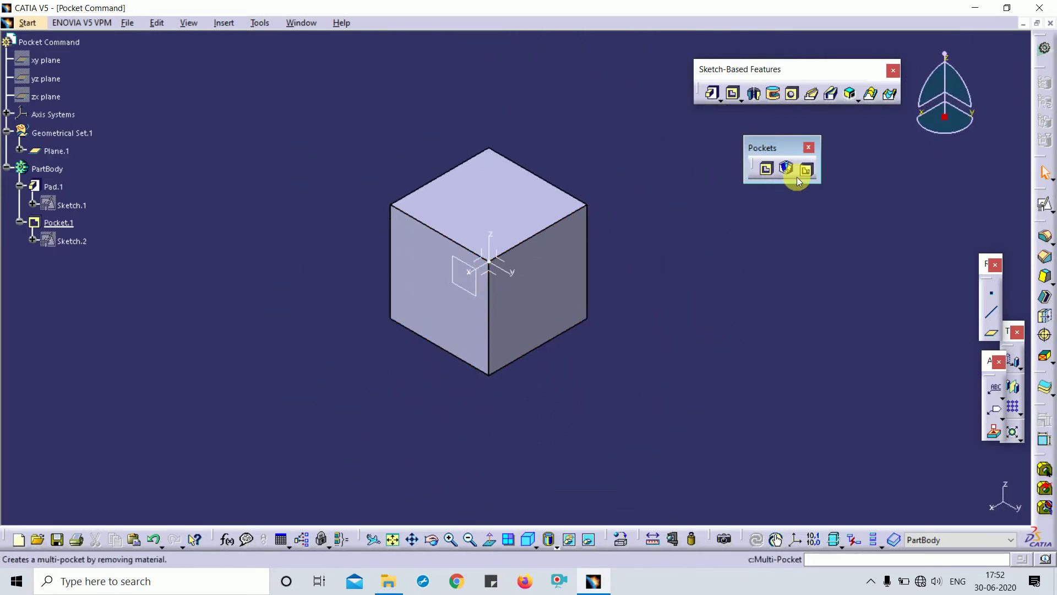
click(766, 171)
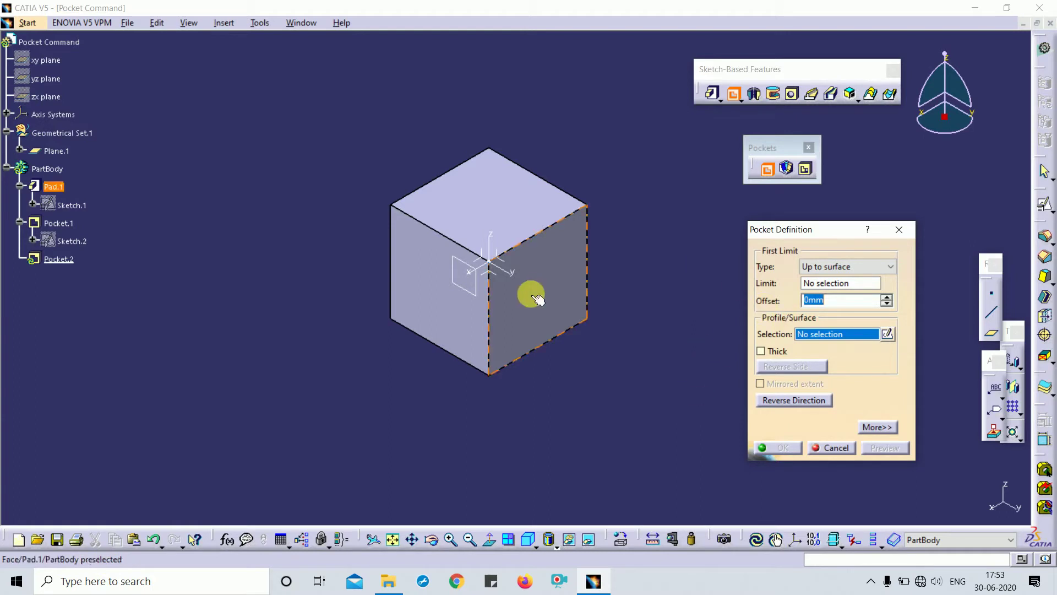
click(857, 261)
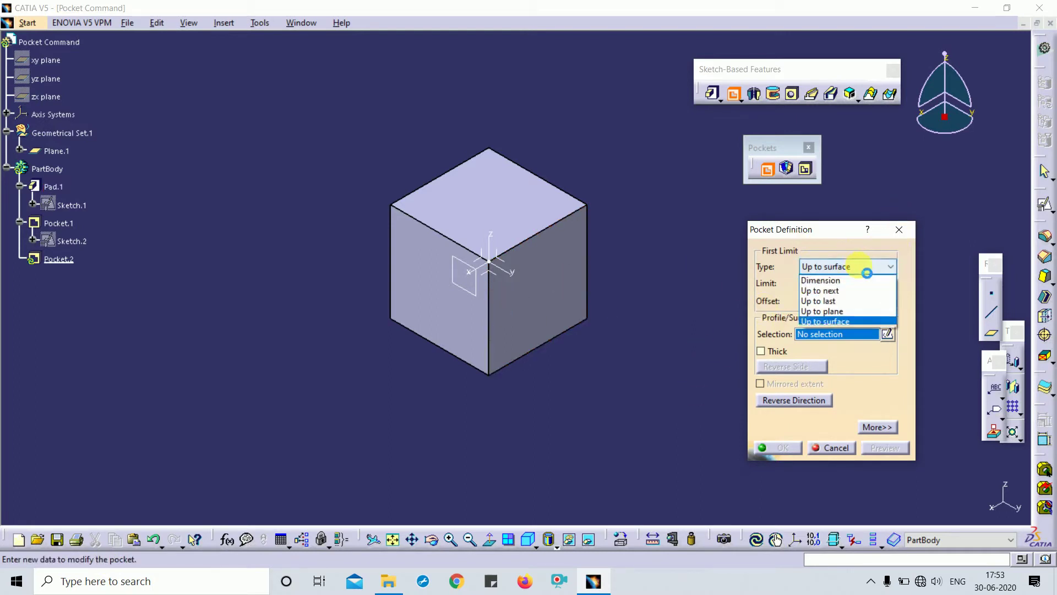
click(852, 281)
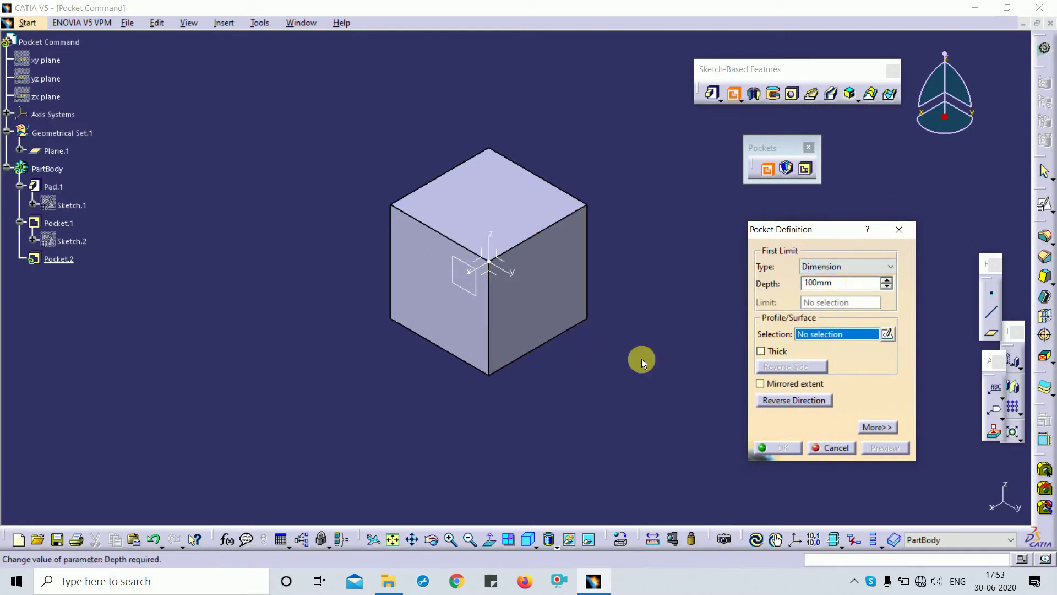
key(Escape)
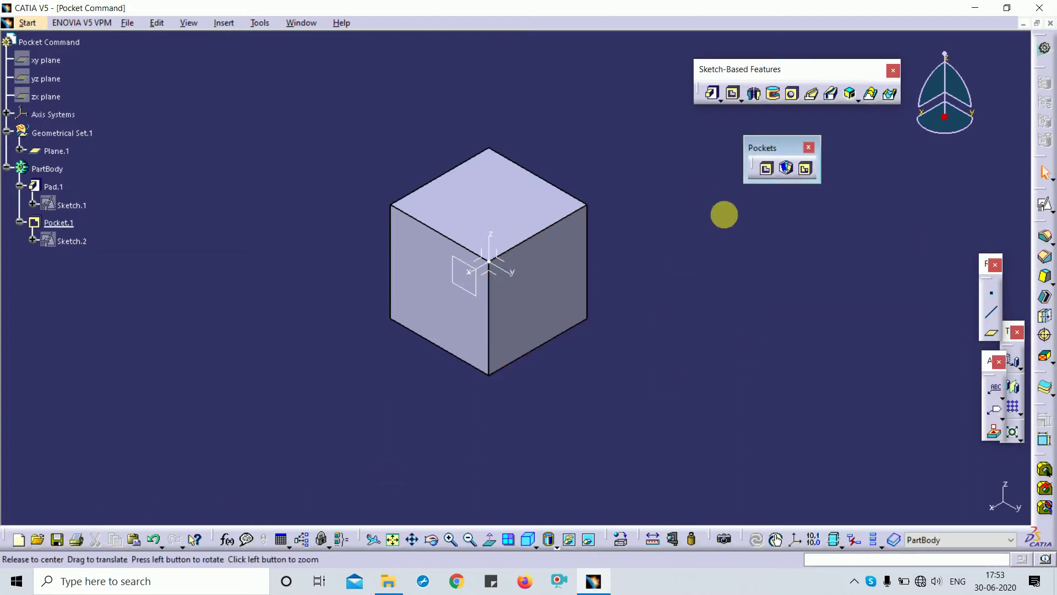
Review the existing pocket's limit settings without changing them.
middle_drag(721, 214, 522, 240)
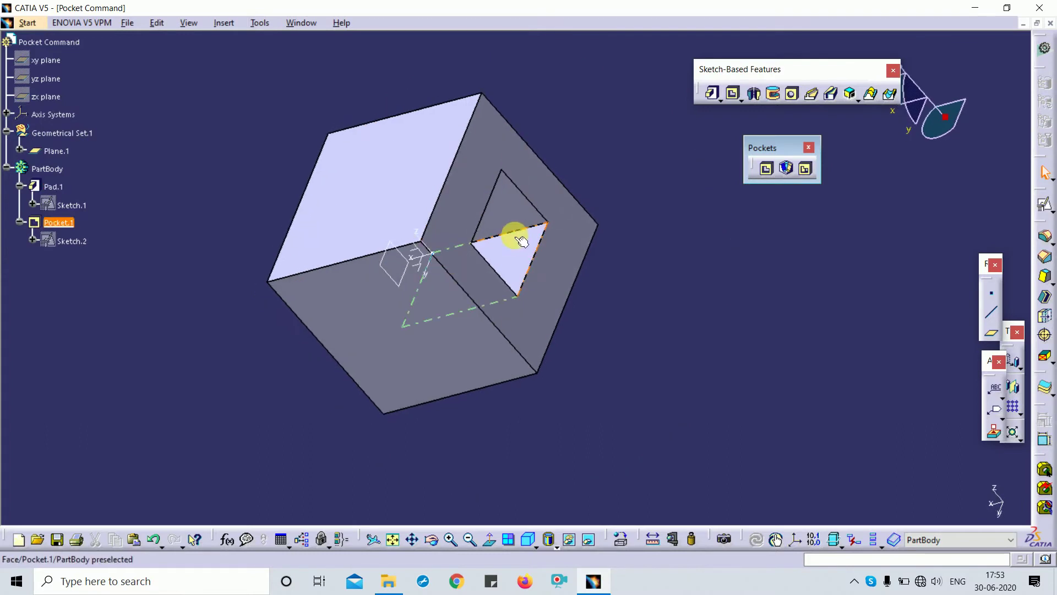
double_click(522, 241)
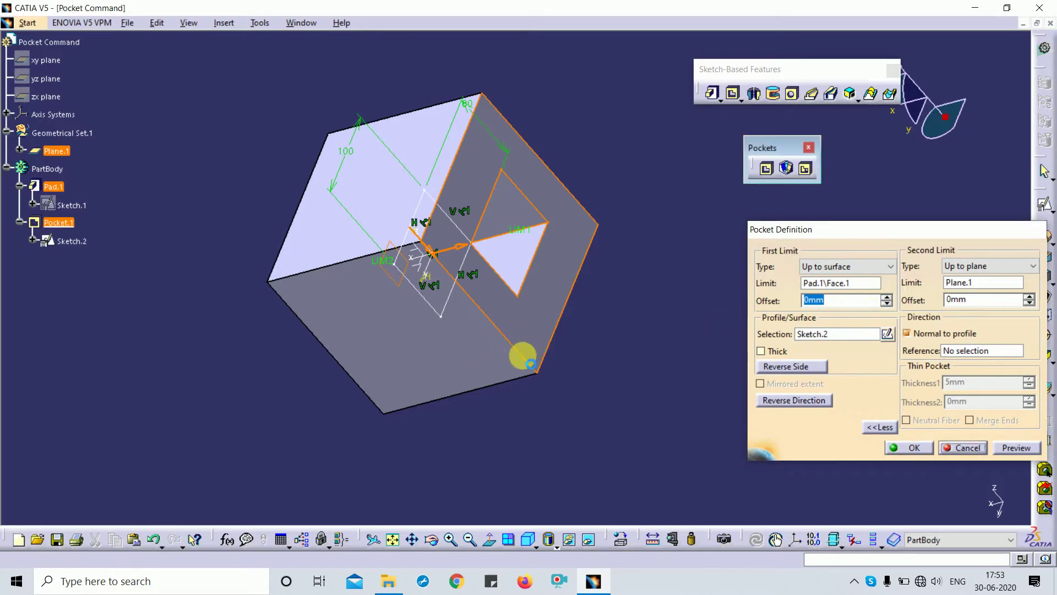
key(Escape)
Inspect the pocketed block from several sides and review the pocket's Normal to profile option.
middle_drag(680, 319, 711, 351)
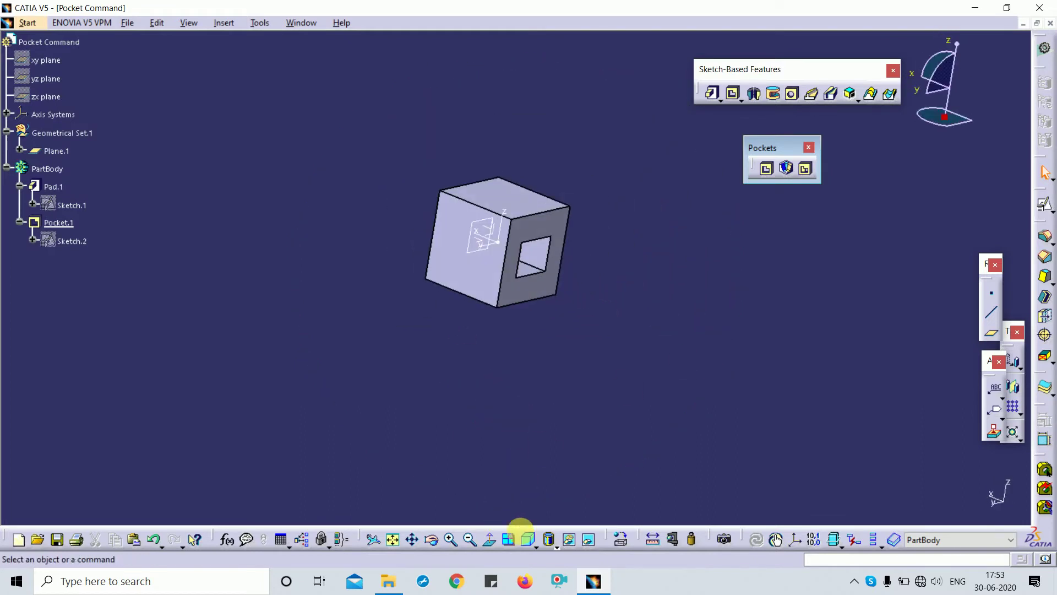
click(528, 539)
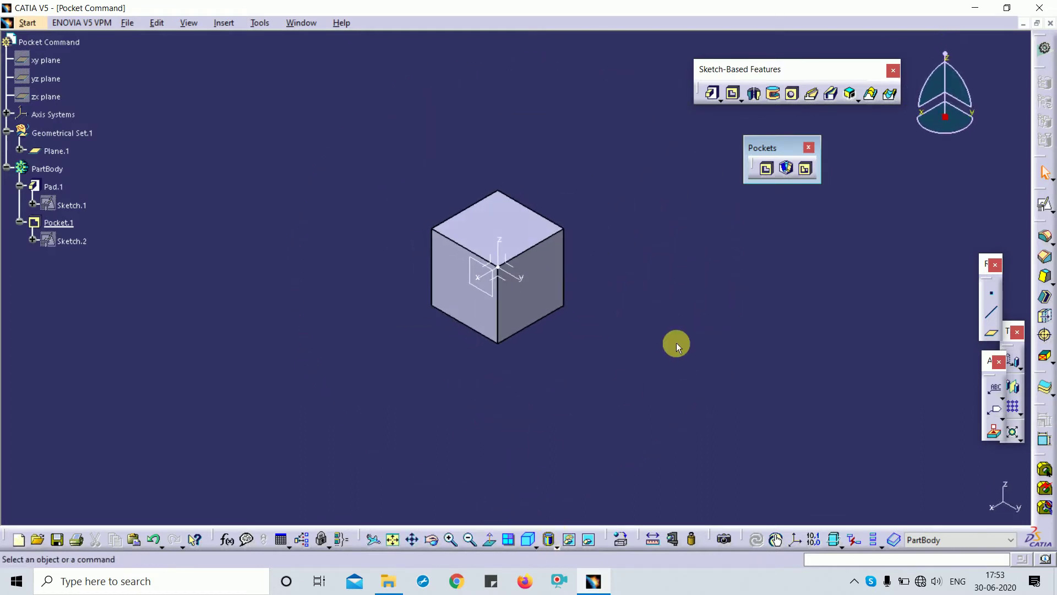
middle_drag(676, 342, 542, 273)
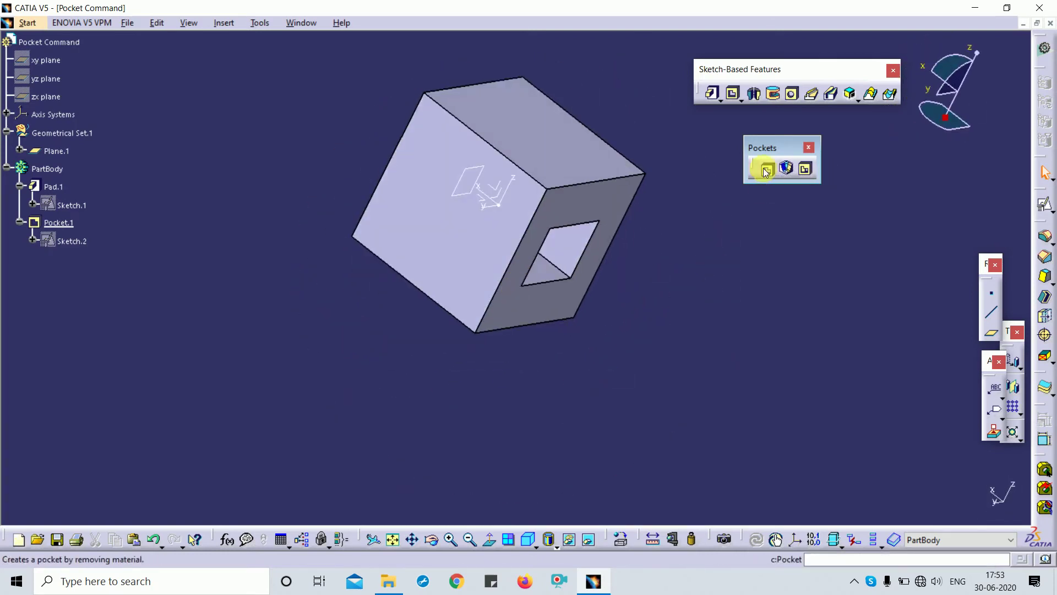
double_click(559, 266)
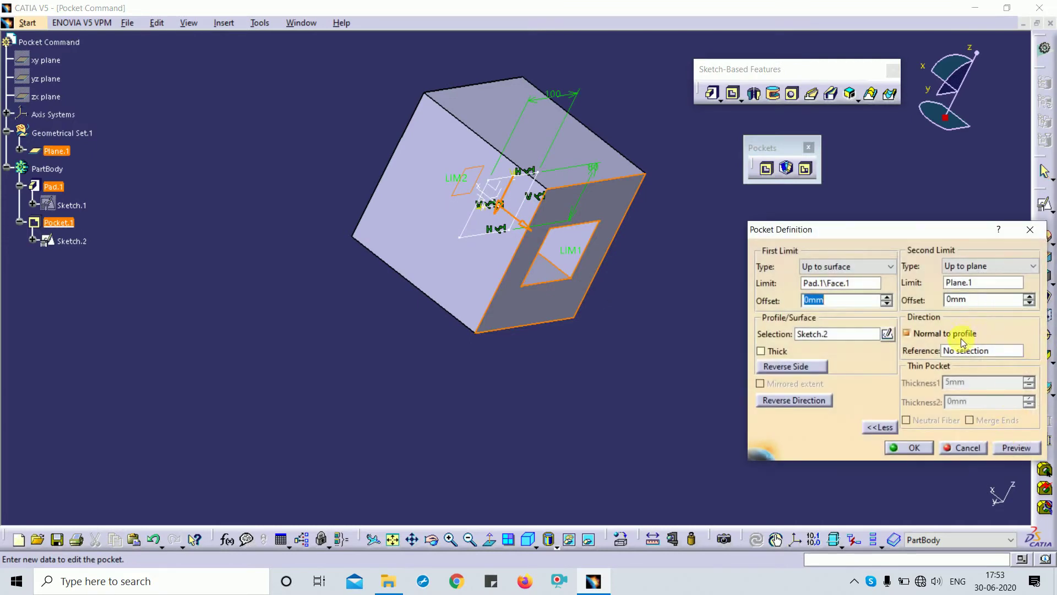
click(960, 336)
click(964, 447)
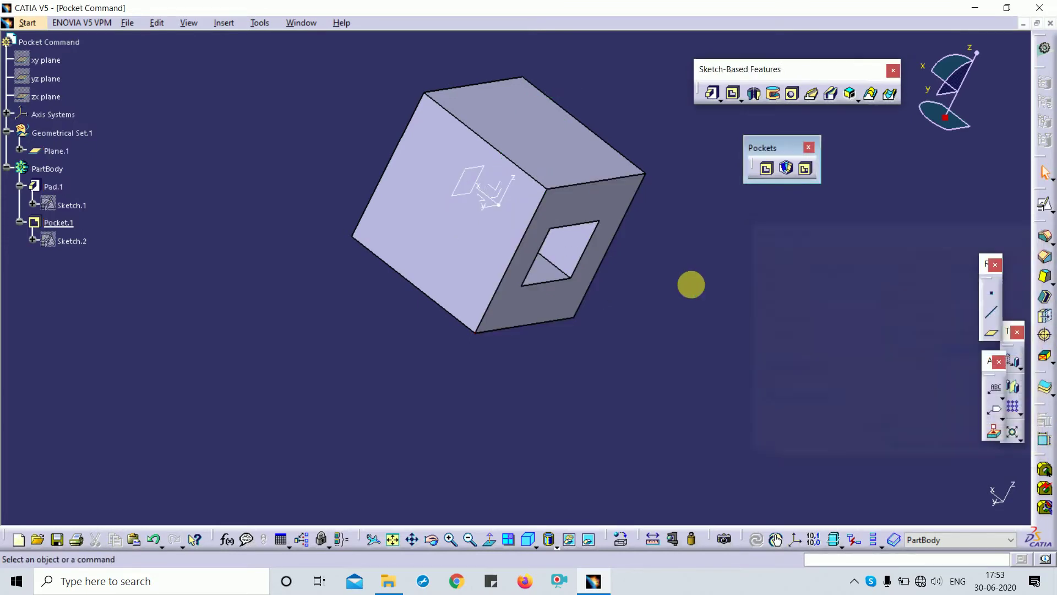
middle_drag(691, 284, 658, 200)
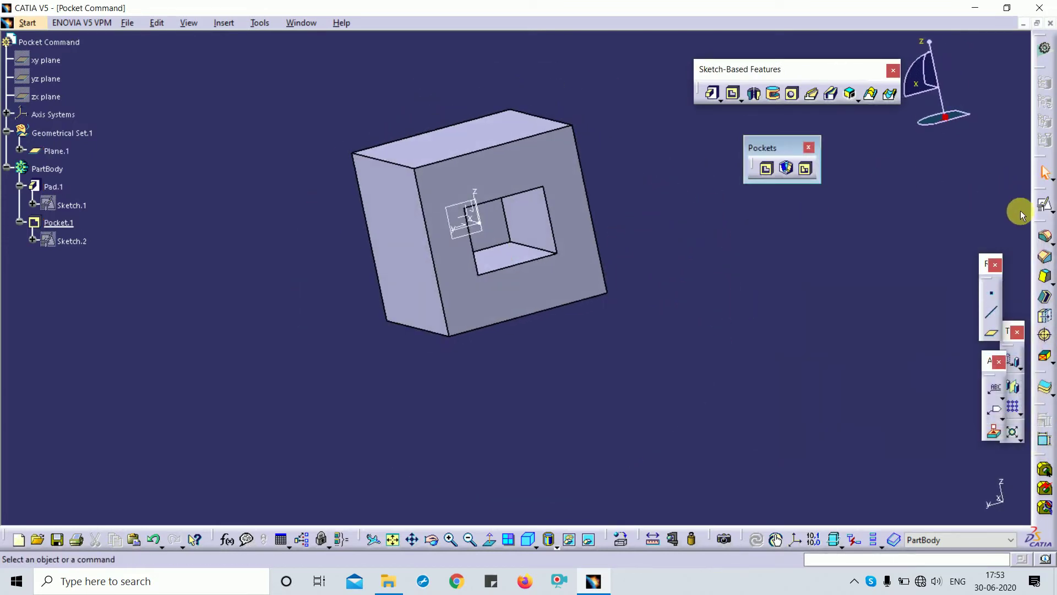
click(1044, 205)
middle_drag(524, 240, 726, 342)
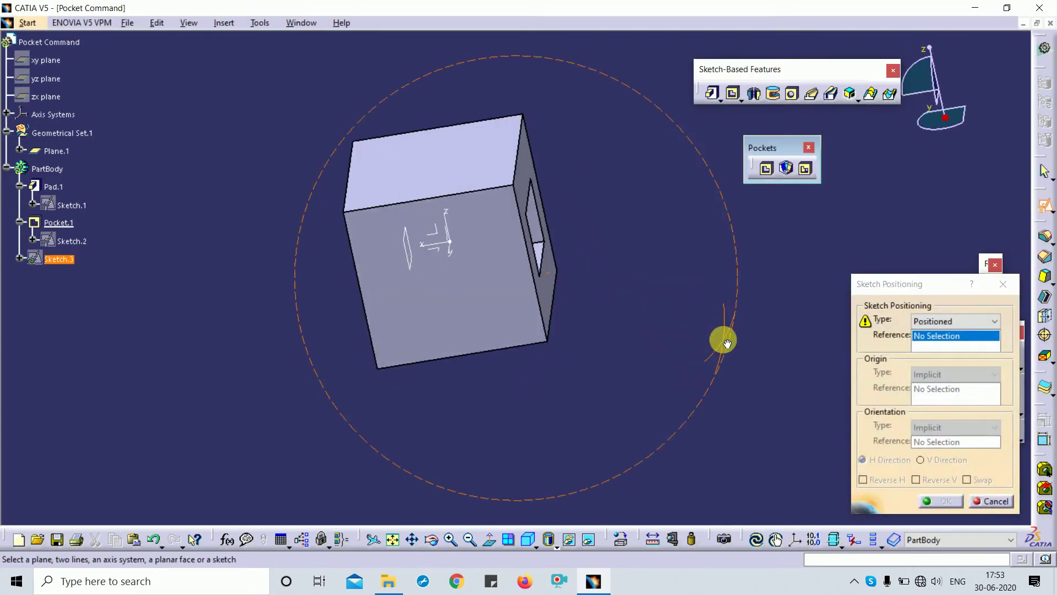
key(Escape)
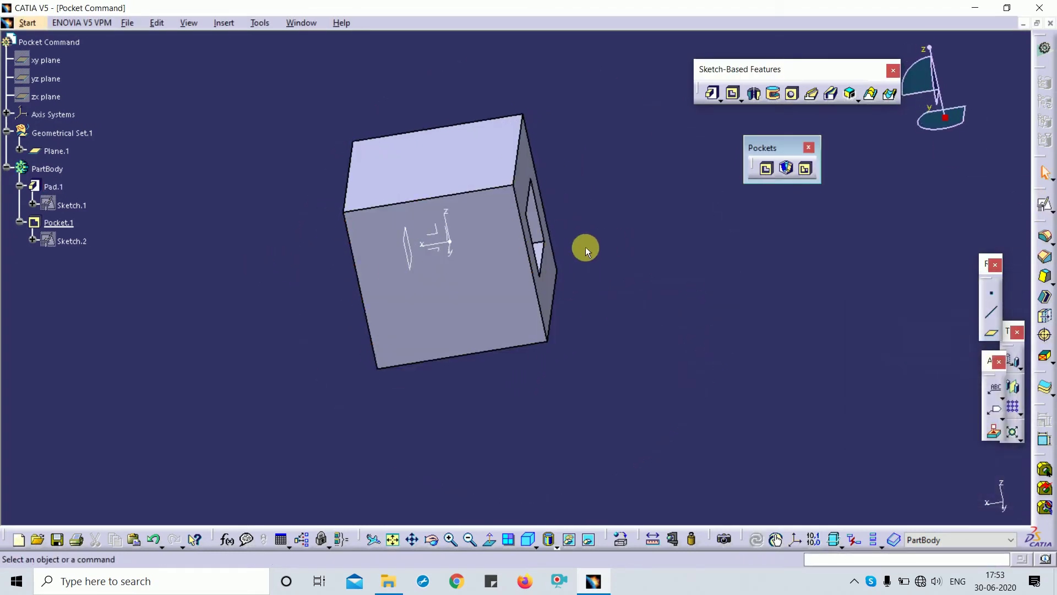
Create a positioned sketch on the ZX plane of the absolute axis system, reversing V and swapping the axes.
click(1044, 205)
click(430, 236)
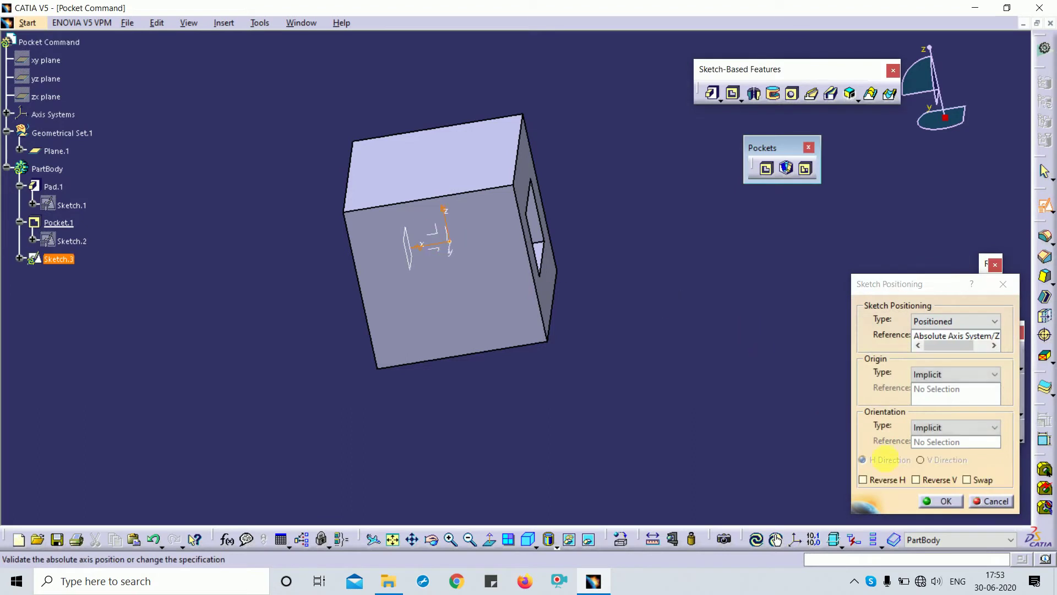
click(916, 480)
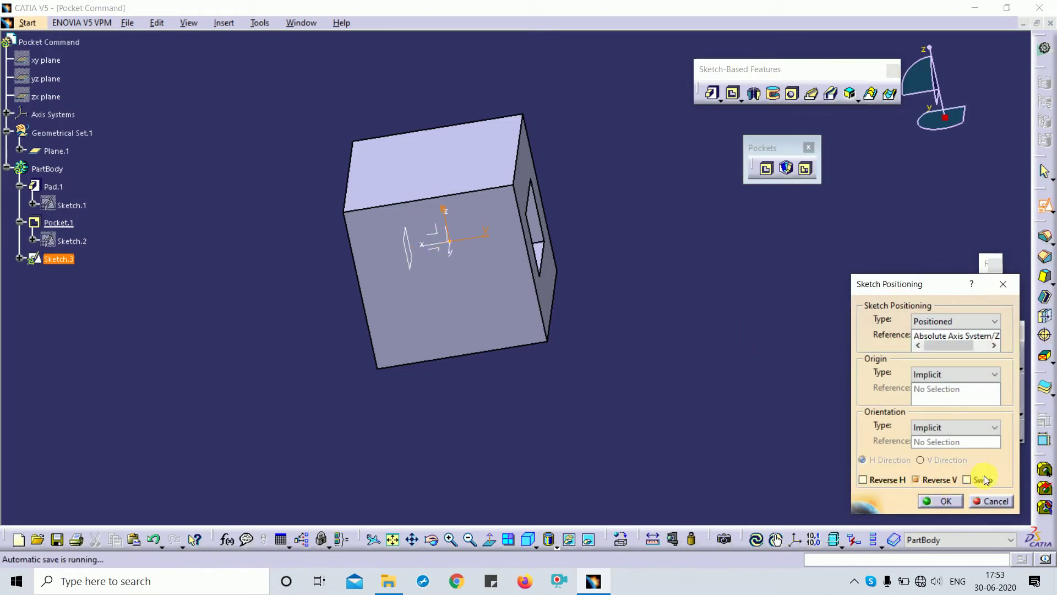
click(942, 500)
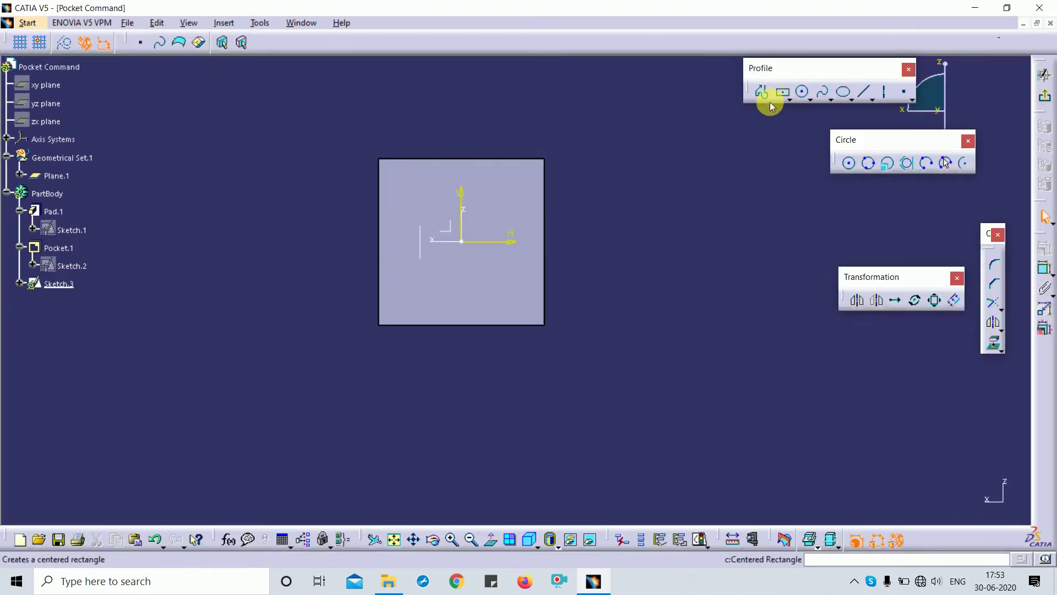
Sketch a slanted line about 370 mm long from the origin to beyond the block and exit the sketch.
click(801, 92)
click(462, 241)
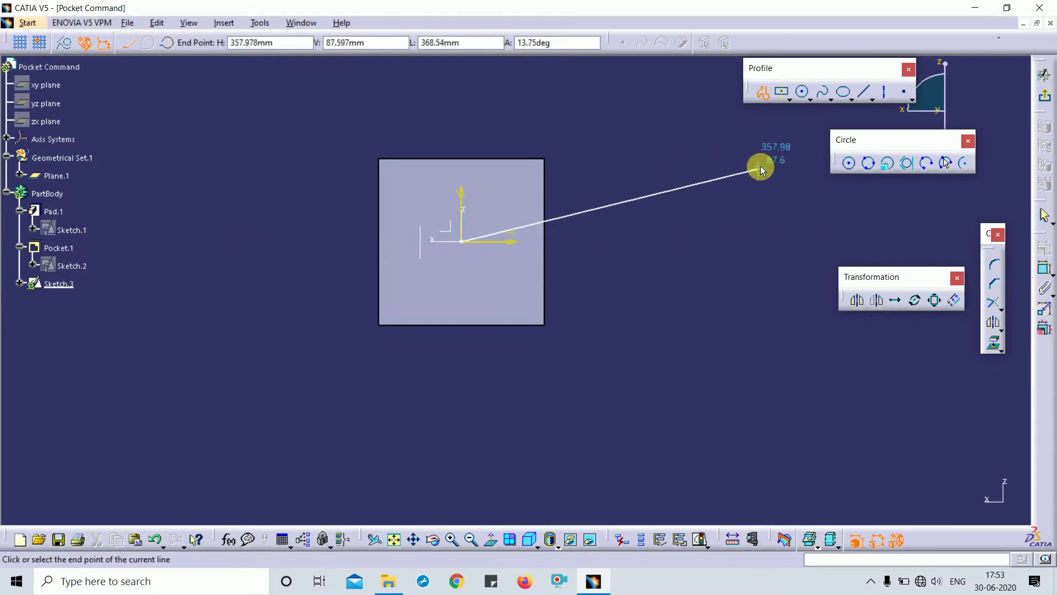
key(Escape)
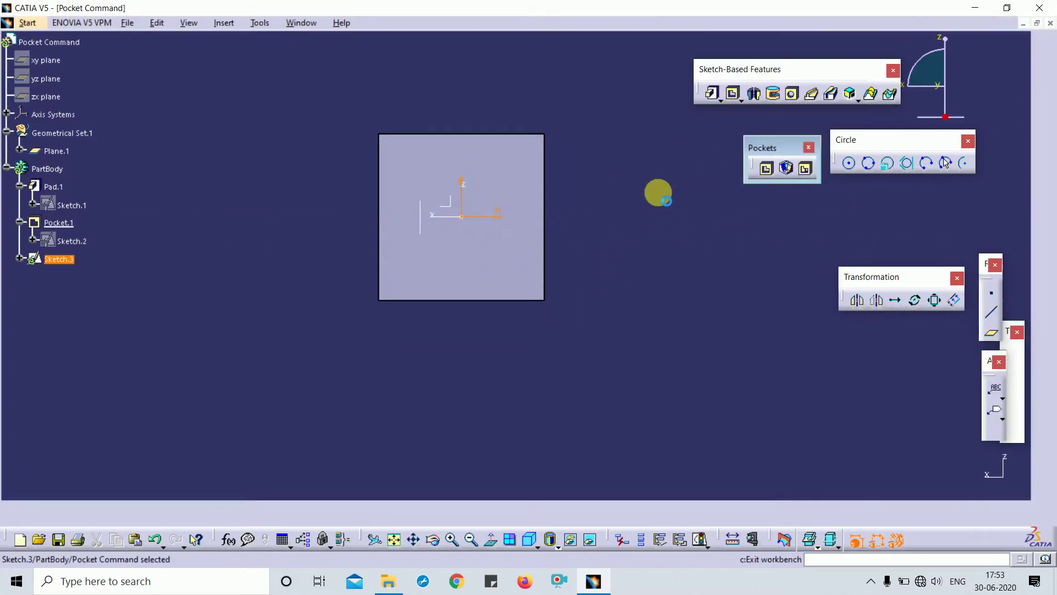
mouse_move(640, 220)
middle_down()
mouse_move(409, 213)
mouse_move(521, 233)
middle_up()
click(596, 188)
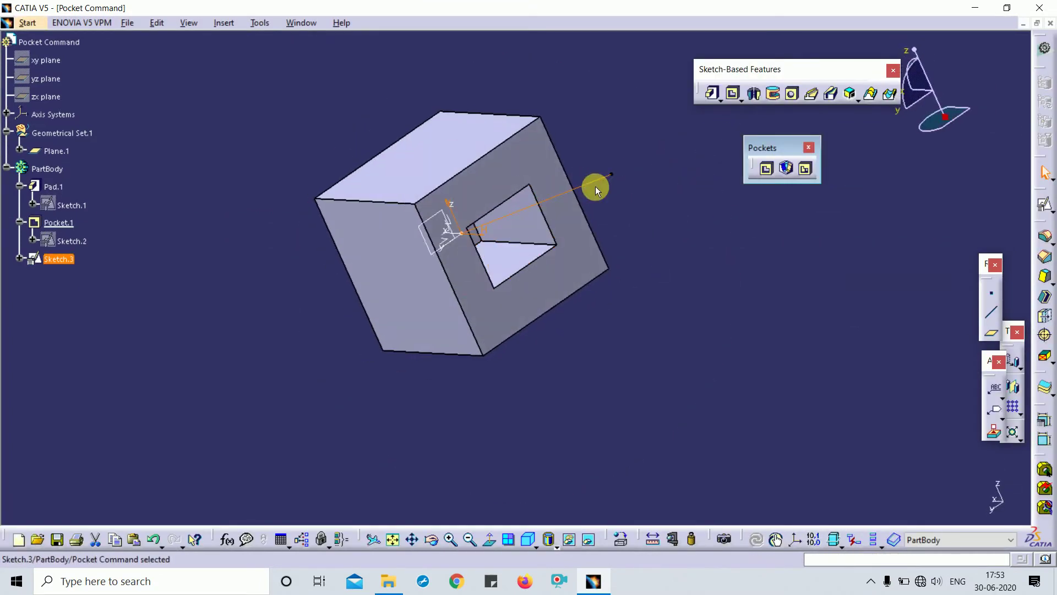
mouse_move(596, 429)
middle_down()
mouse_move(505, 341)
mouse_move(559, 248)
middle_up()
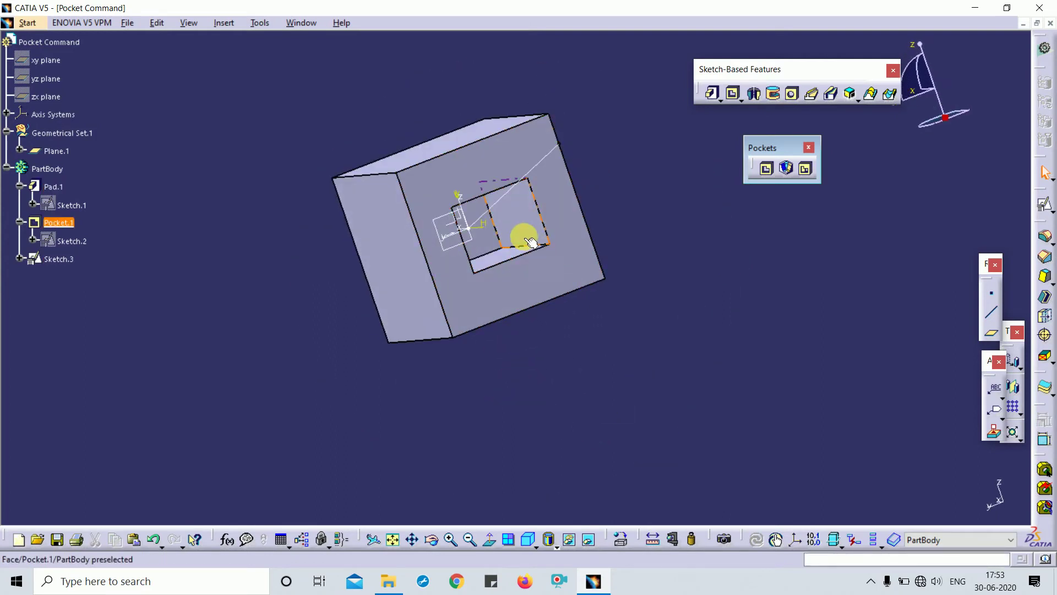
click(272, 281)
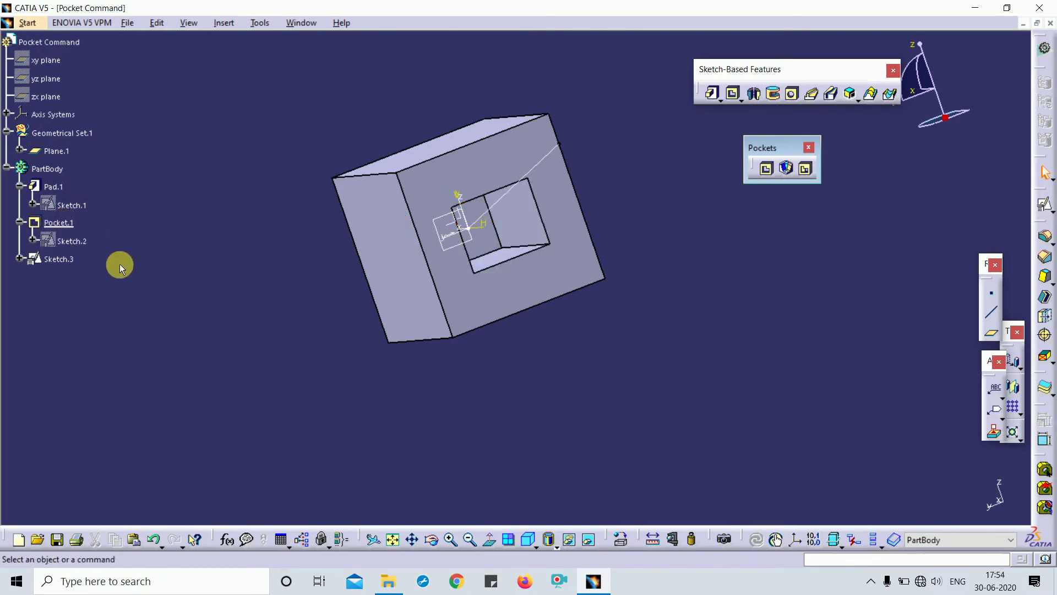
Edit the pocket to turn off Normal to profile, use the slanted line as direction reference, and inspect the resulting cut.
double_click(58, 222)
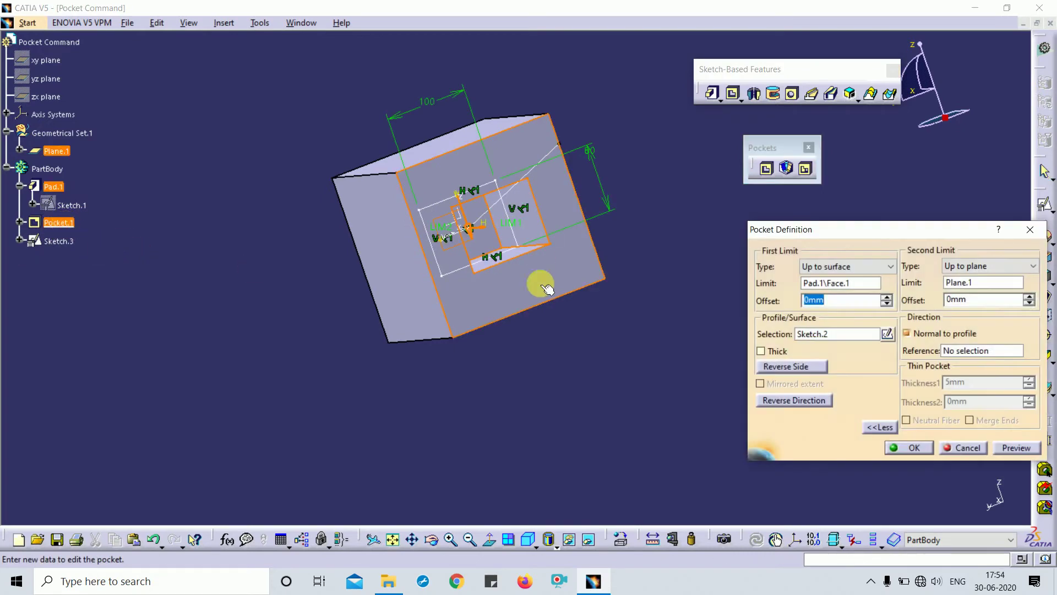
mouse_move(541, 283)
middle_down()
mouse_move(434, 237)
mouse_move(547, 297)
middle_up()
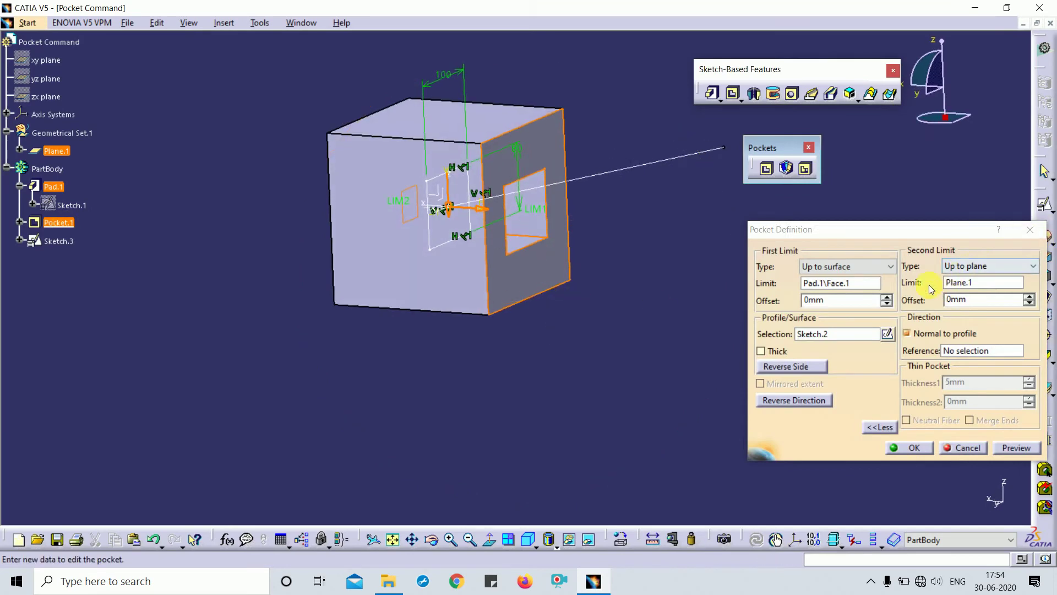
click(951, 332)
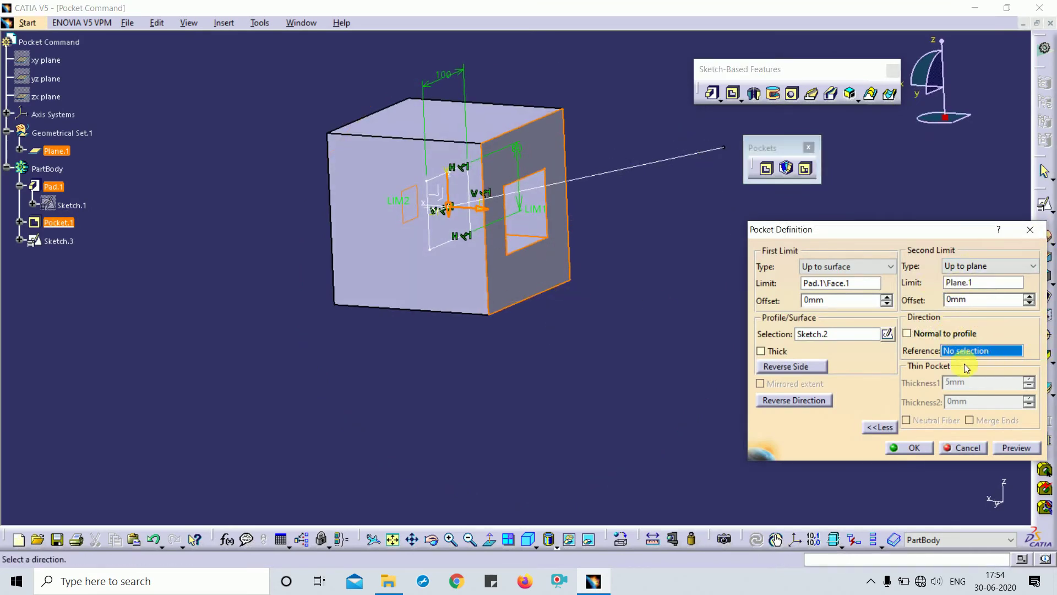
click(647, 172)
mouse_move(620, 196)
middle_down()
mouse_move(596, 246)
mouse_move(436, 231)
mouse_move(516, 237)
mouse_move(517, 190)
mouse_move(479, 206)
middle_up()
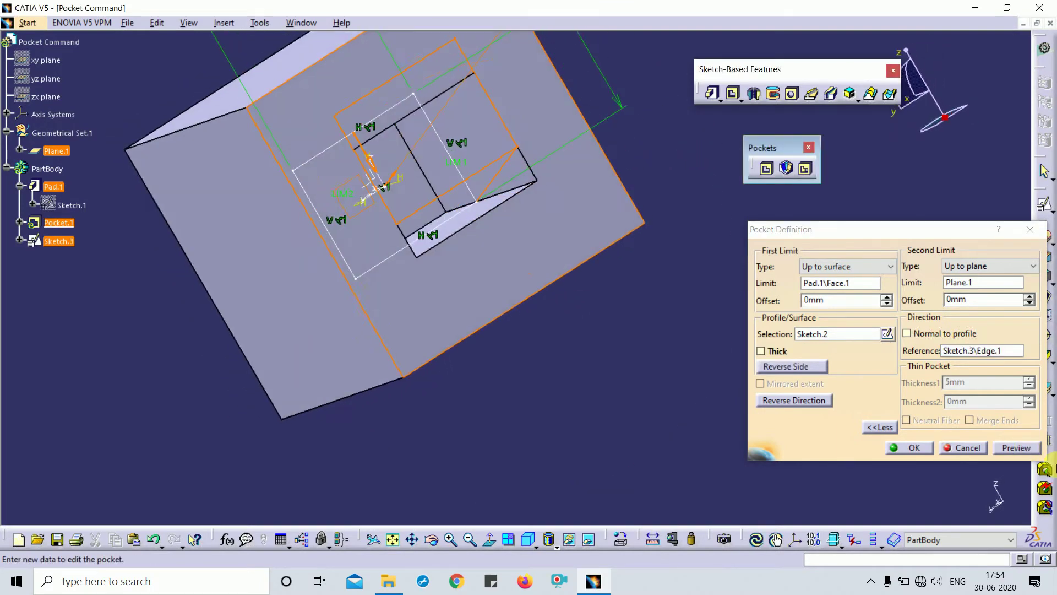
click(1029, 447)
middle_drag(653, 377, 556, 290)
middle_drag(760, 226, 594, 361)
middle_drag(710, 242, 634, 259)
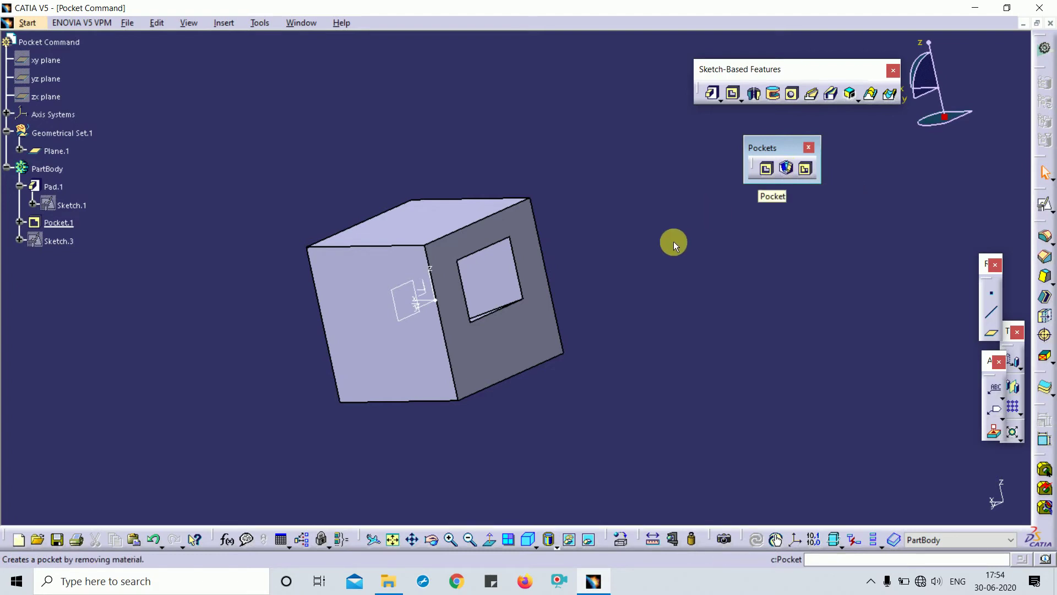
Create another positioned sketch on the absolute axis system's ZX plane of the solid block, reversing V and swapping the axes.
middle_drag(622, 254, 591, 490)
click(527, 538)
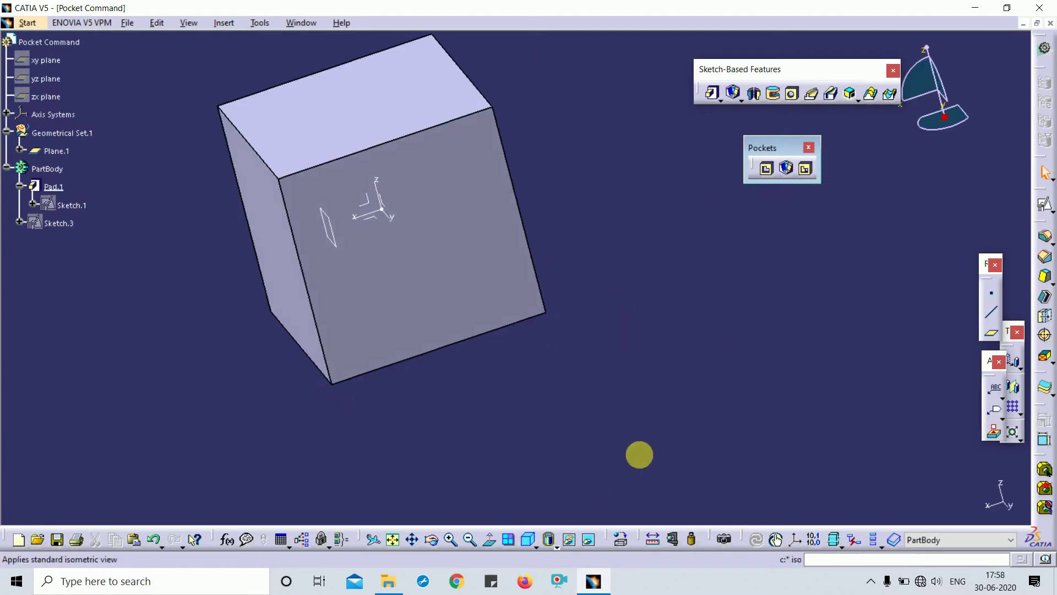
click(1043, 207)
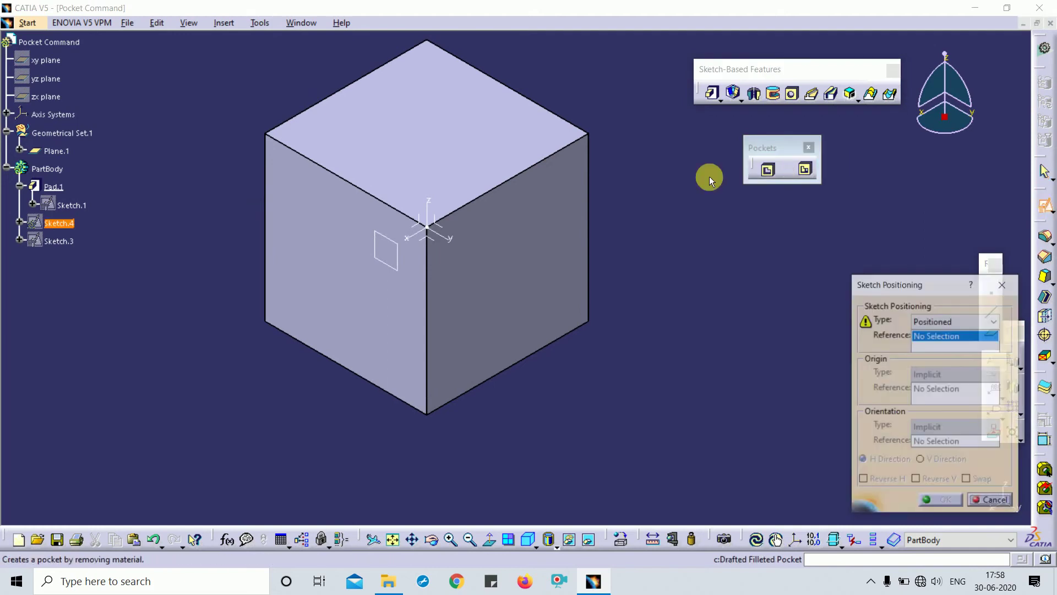
click(432, 235)
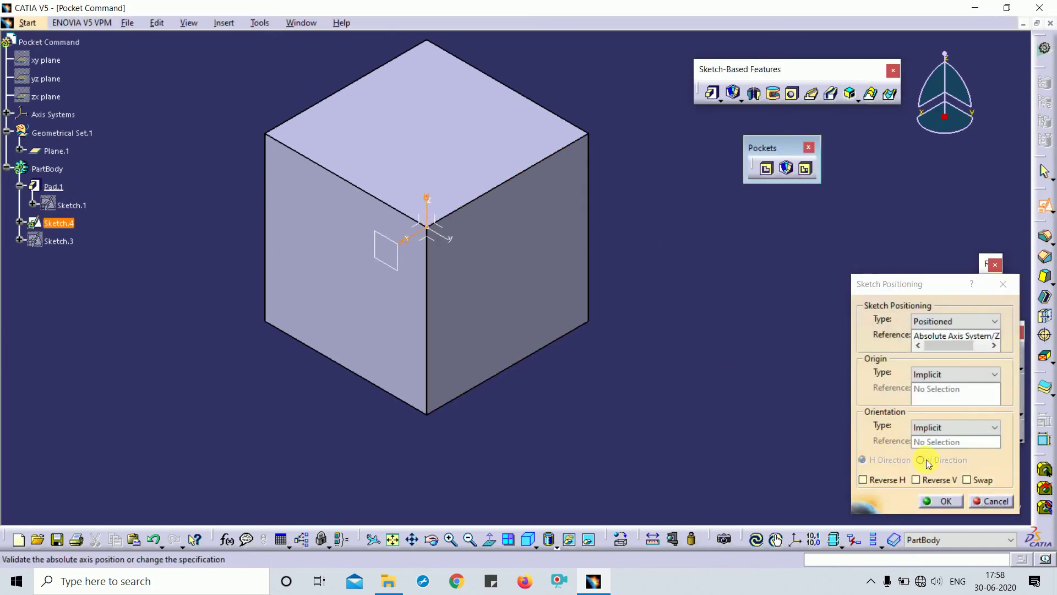
click(981, 483)
click(940, 500)
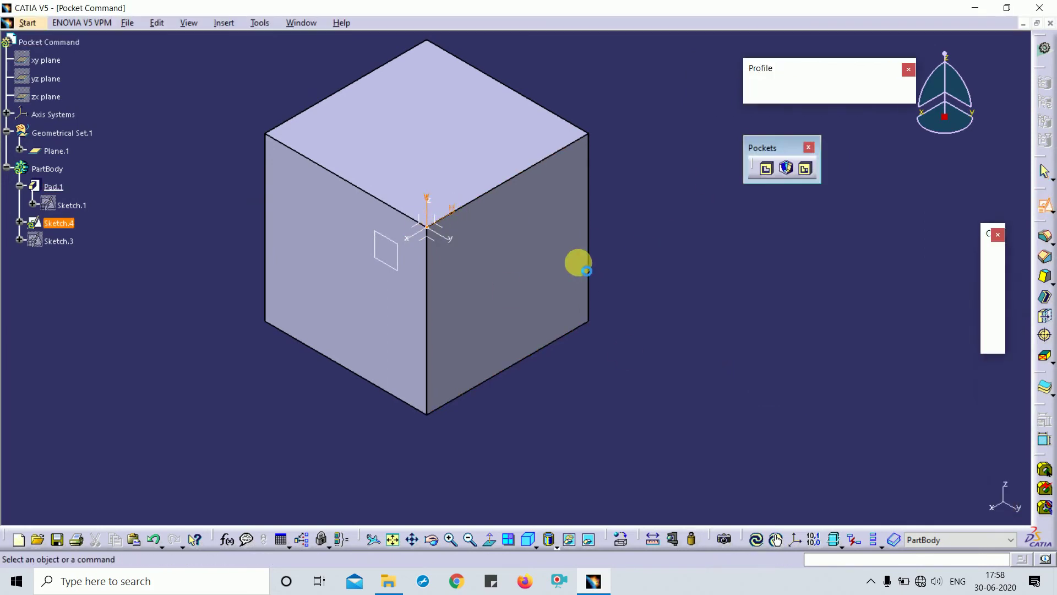
Sketch a centered rectangle about 128 mm wide and 136 mm high around the origin.
click(793, 101)
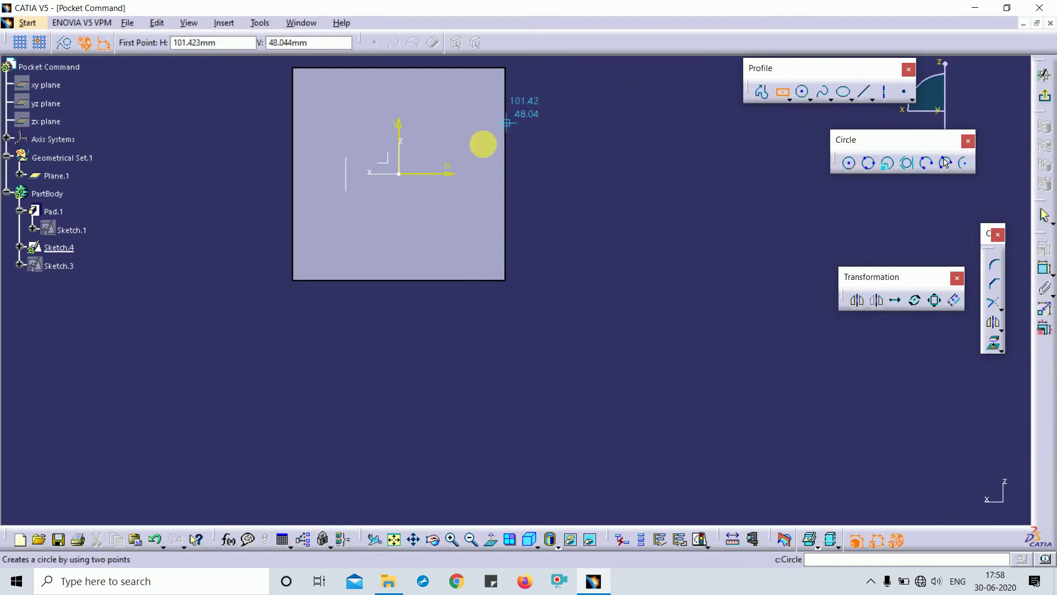
click(399, 173)
click(468, 103)
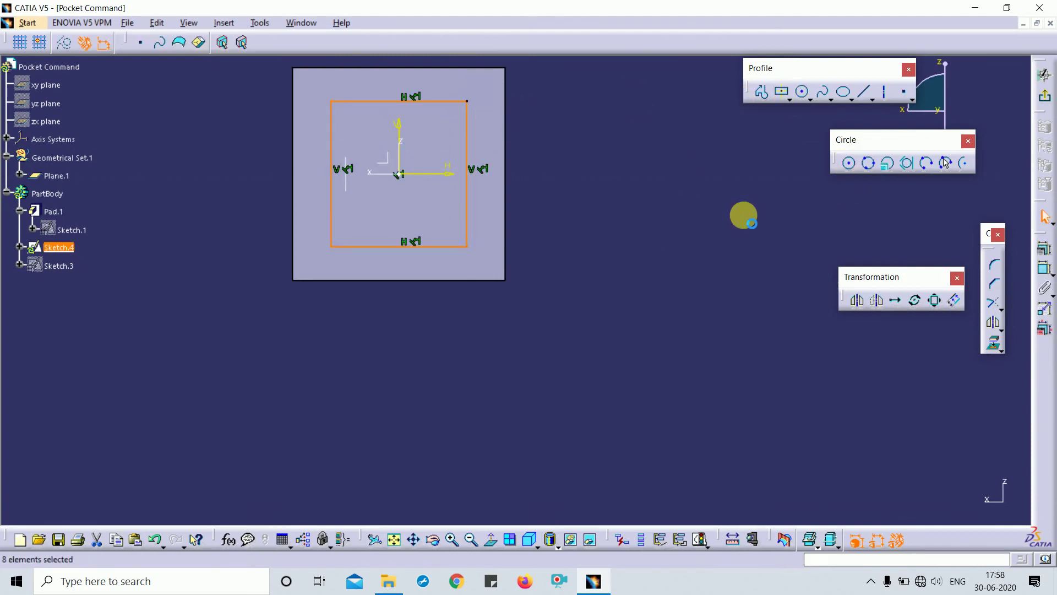
Dimension the rectangle's width and height, placing the dimensions outside the block's outline.
click(1045, 266)
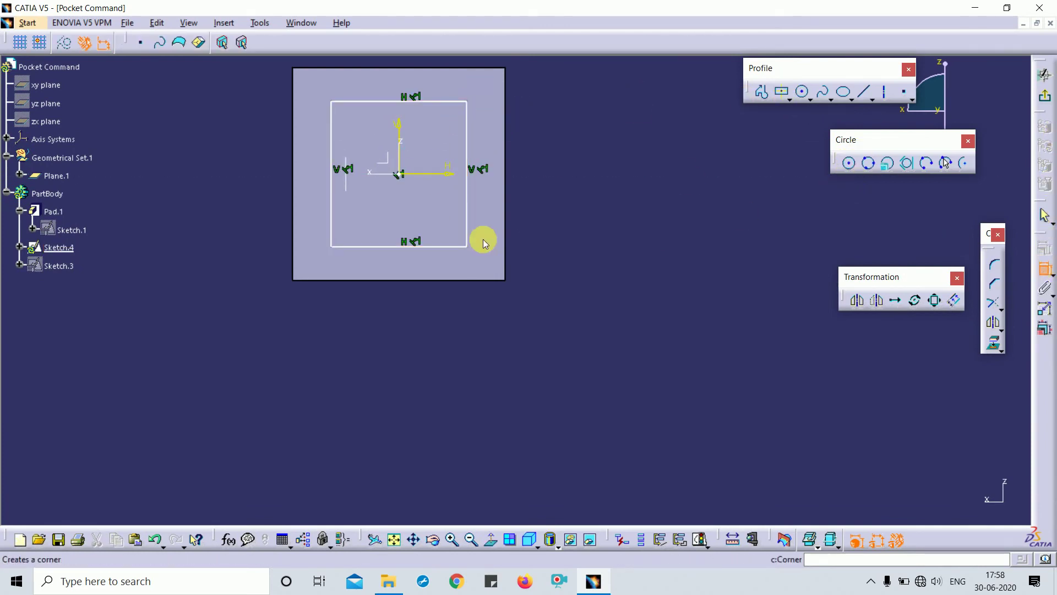
click(418, 246)
click(455, 317)
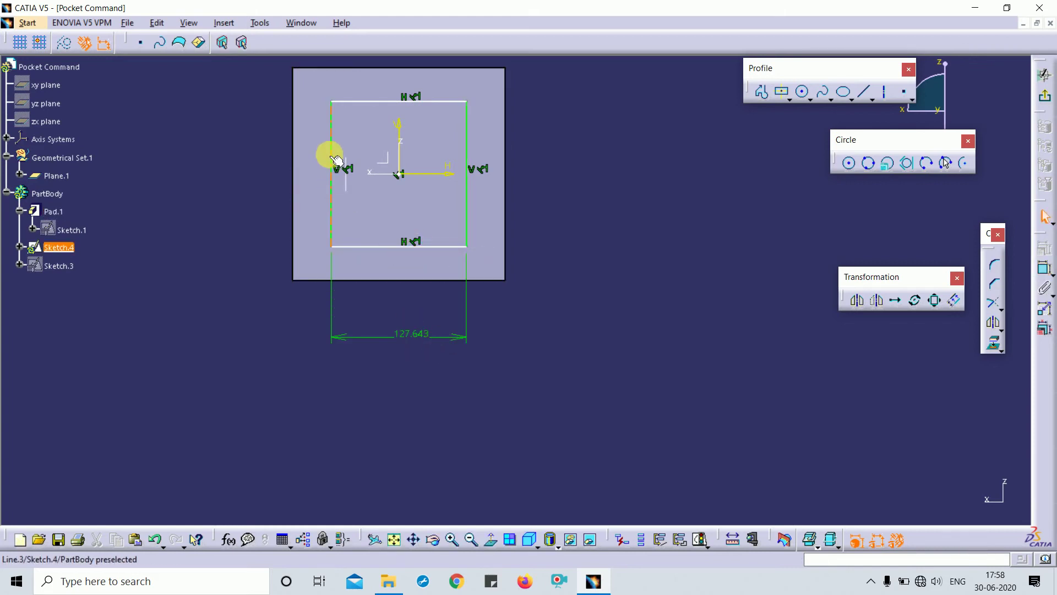
click(1046, 268)
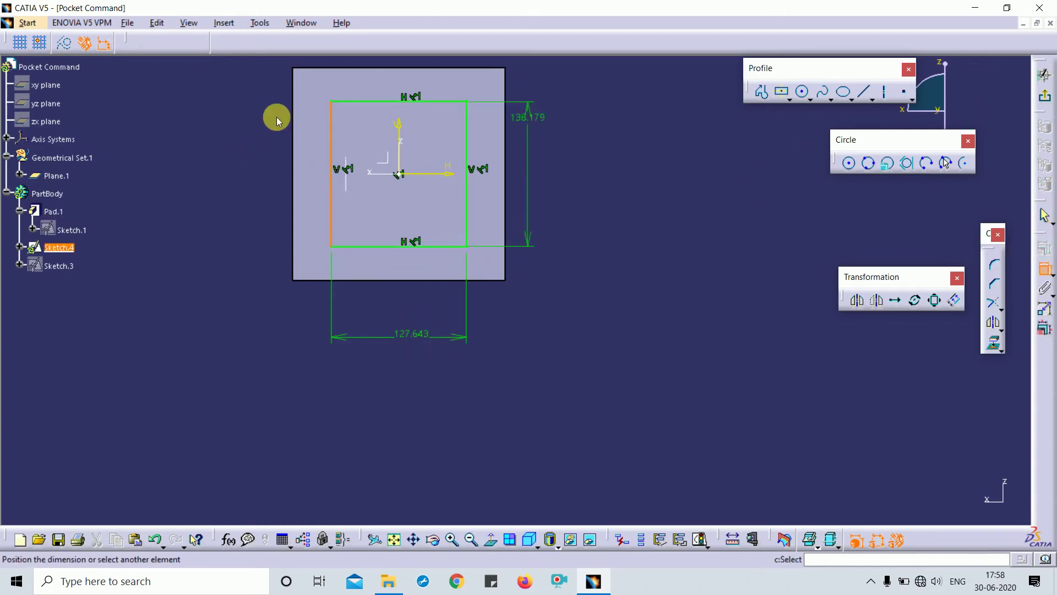
click(254, 135)
Set the rectangle's height and width to 150 mm each and exit the sketch.
double_click(256, 136)
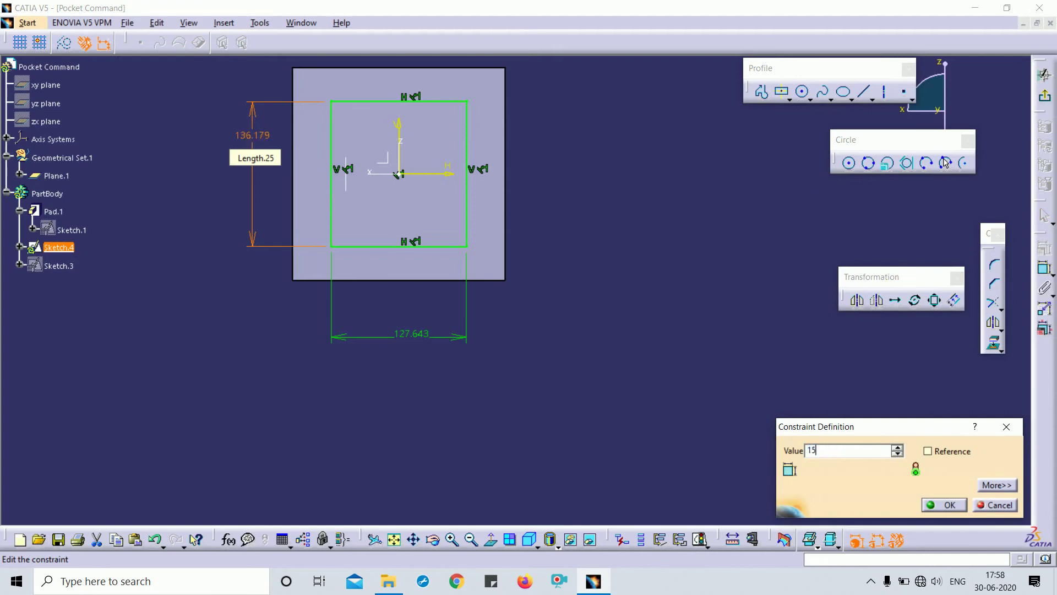
key(Return)
double_click(418, 342)
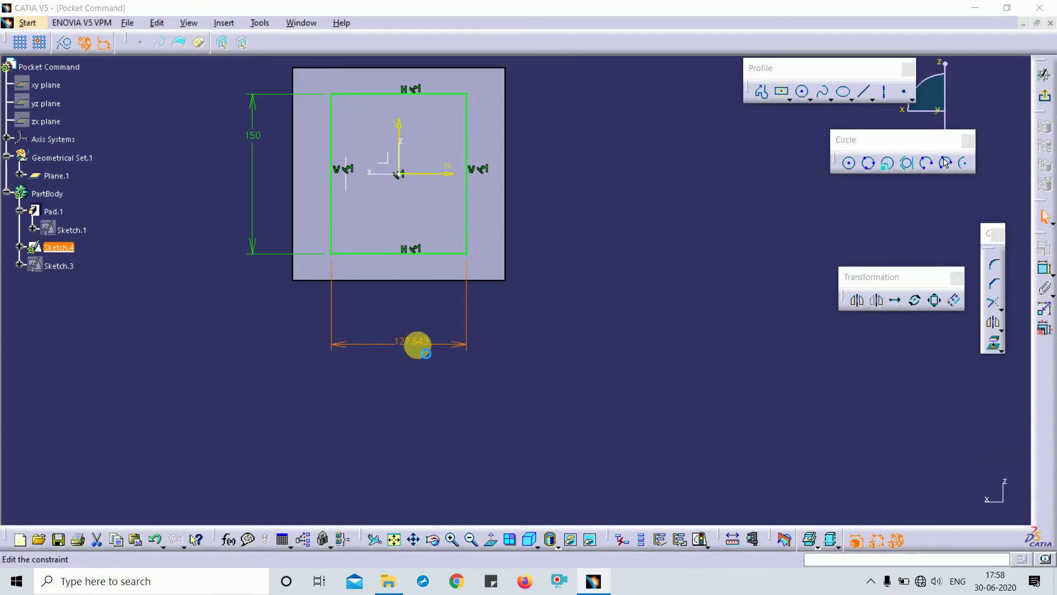
text(150)
key(Return)
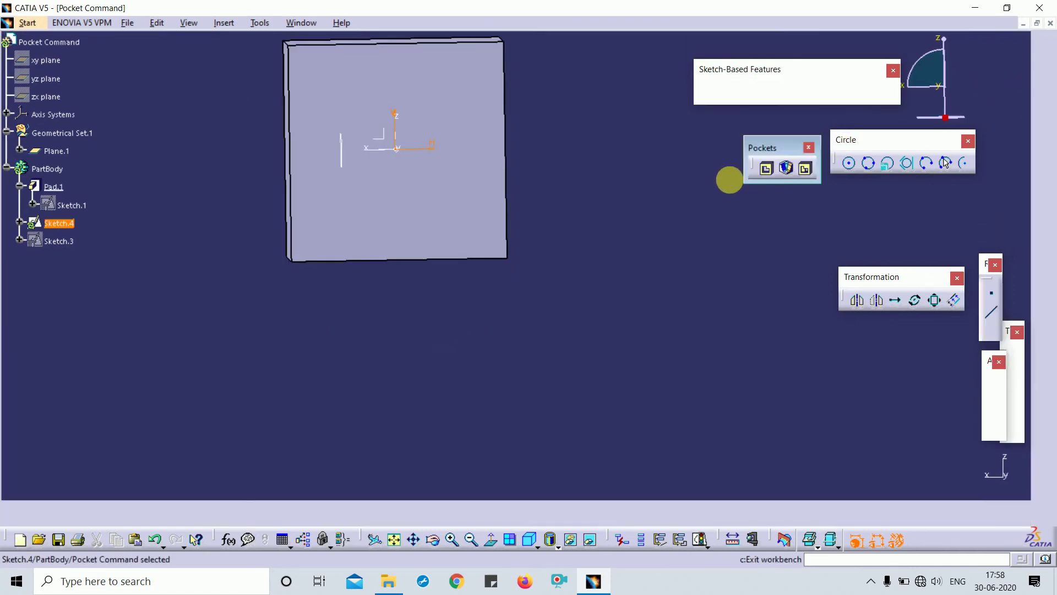
Start a Drafted Filleted Pocket from the 150 mm square sketch and choose the cube face parallel to it as the second limit.
mouse_move(576, 252)
middle_down()
mouse_move(599, 262)
mouse_move(644, 223)
mouse_move(683, 239)
mouse_move(639, 237)
middle_up()
click(749, 235)
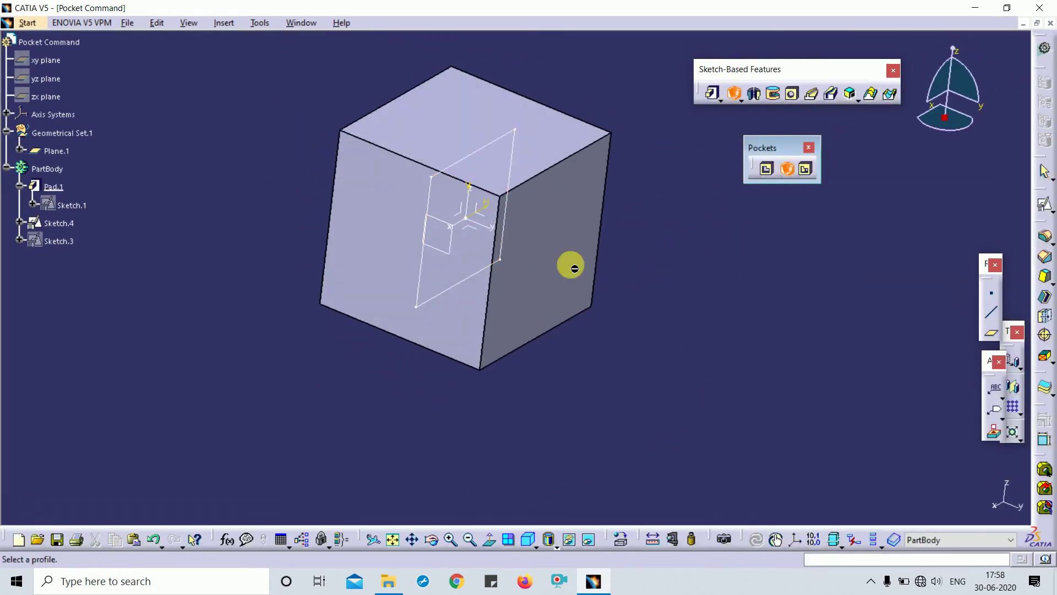
click(502, 147)
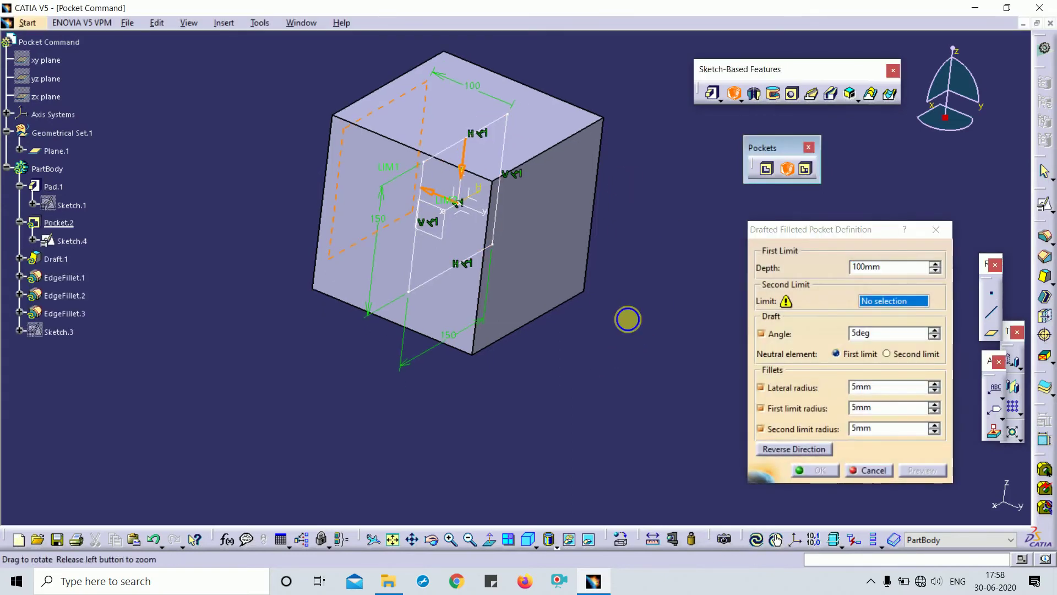
mouse_move(627, 316)
middle_down()
mouse_move(552, 274)
mouse_move(735, 278)
mouse_move(528, 391)
mouse_move(609, 390)
mouse_move(412, 376)
mouse_move(479, 242)
middle_up()
click(532, 539)
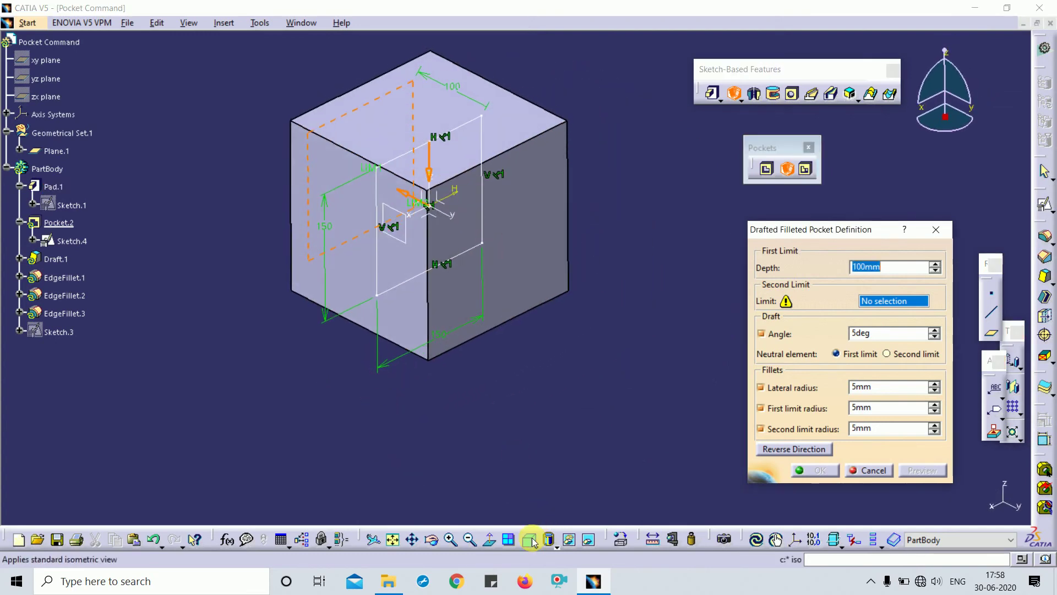
click(534, 235)
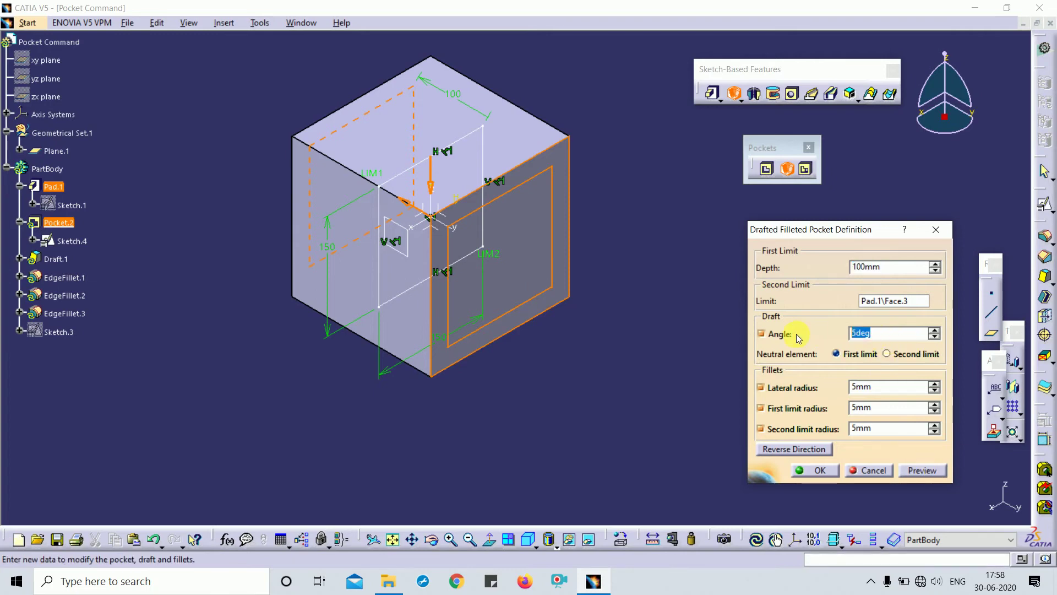
Set the draft angle to 2 degrees and try to preview and create the pocket.
click(623, 413)
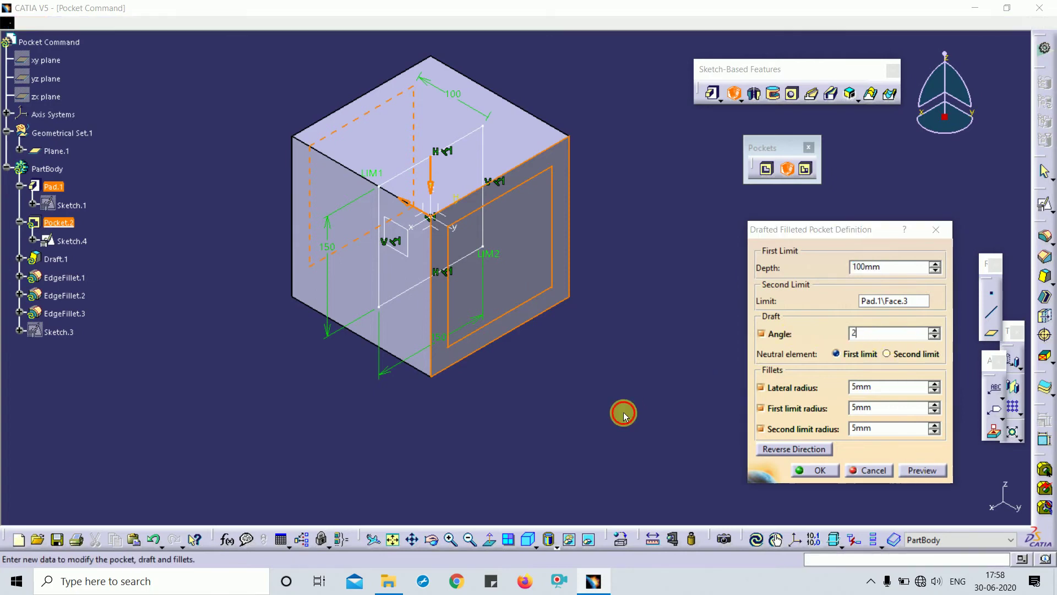
click(934, 470)
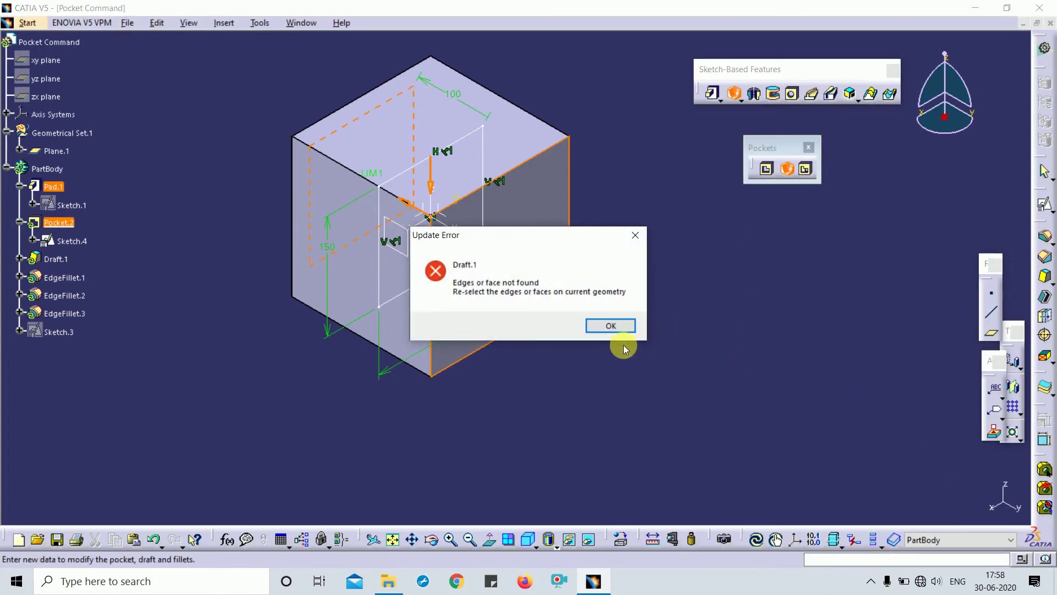
click(614, 324)
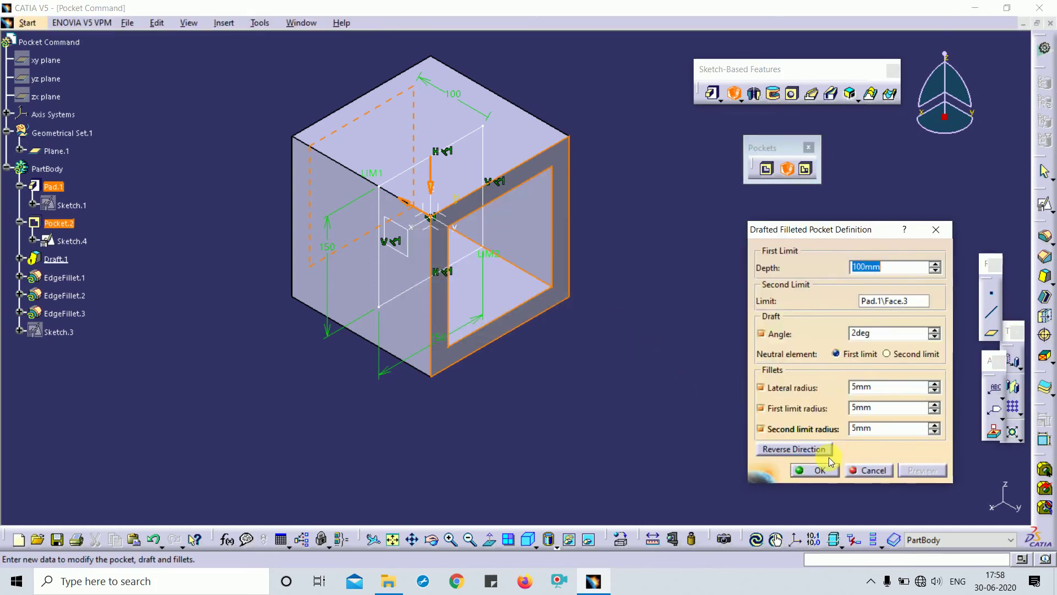
click(810, 468)
click(609, 325)
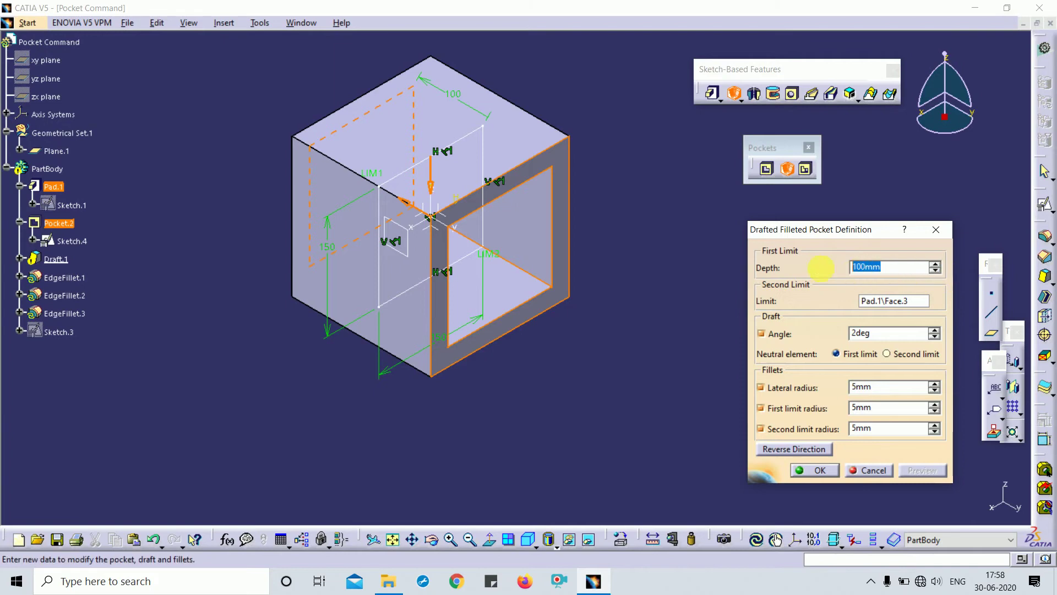
Set the first limit depth to 0 mm, preview the Drafted Filleted Pocket and create it.
click(697, 423)
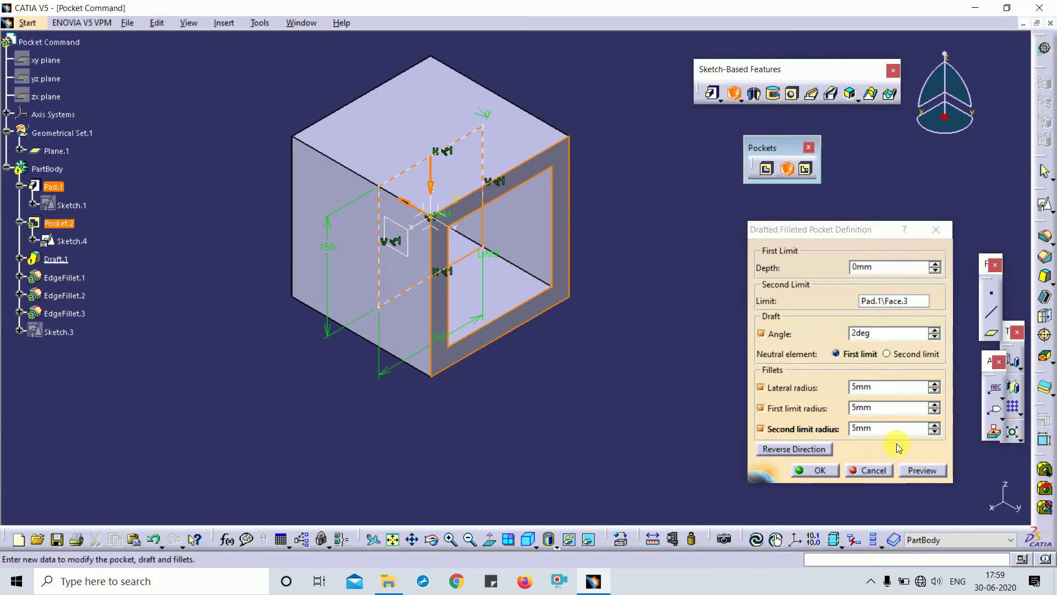
click(921, 471)
click(820, 470)
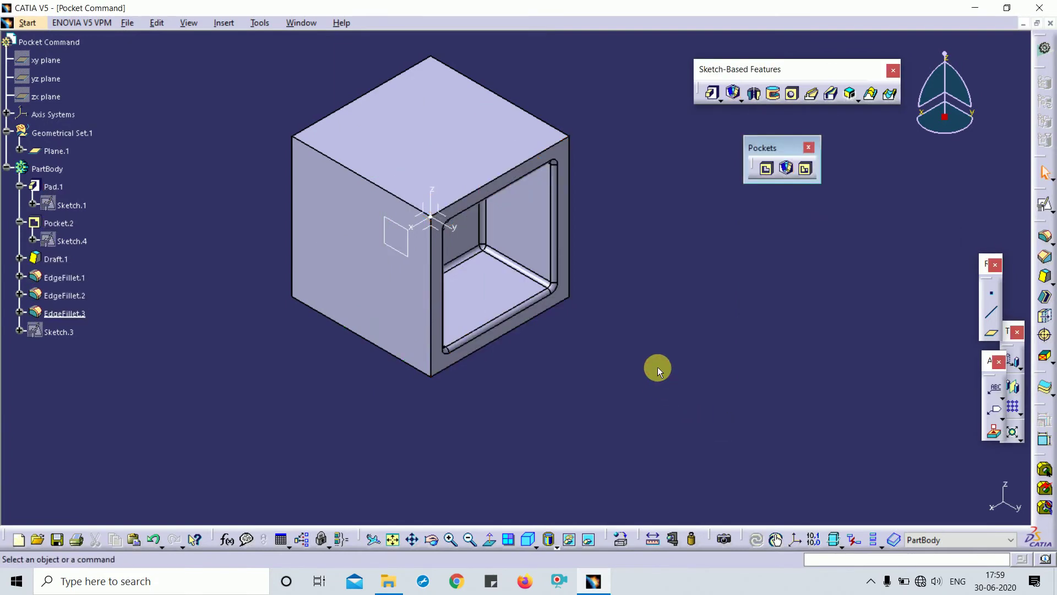
Edit the created pocket and increase its first limit depth to 17 mm.
middle_drag(658, 367, 471, 154)
double_click(433, 180)
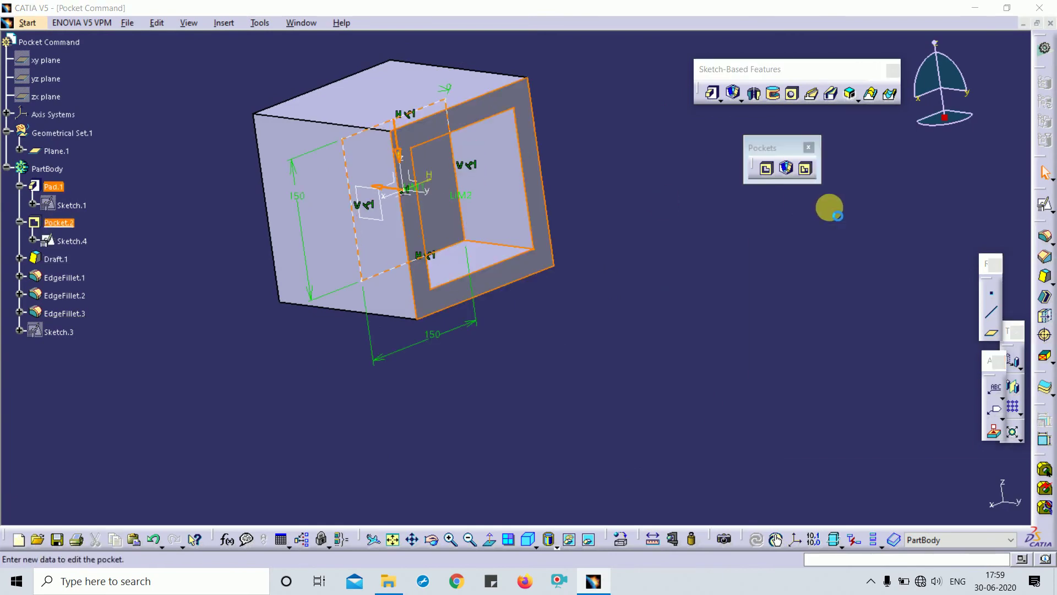
middle_drag(659, 299, 669, 319)
click(888, 279)
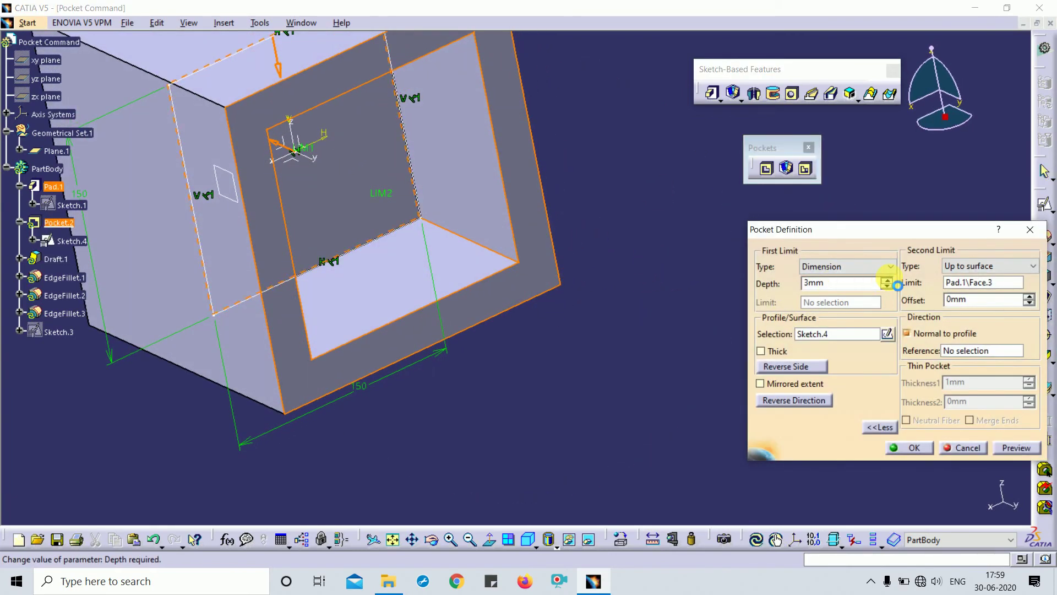
click(887, 279)
middle_drag(404, 212, 366, 231)
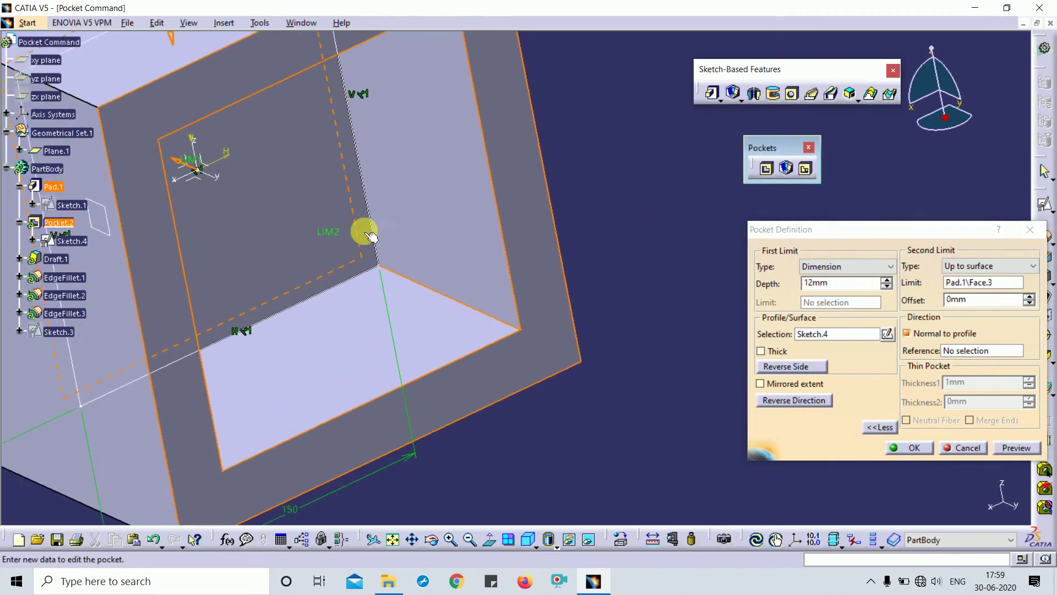
middle_drag(348, 280, 378, 195)
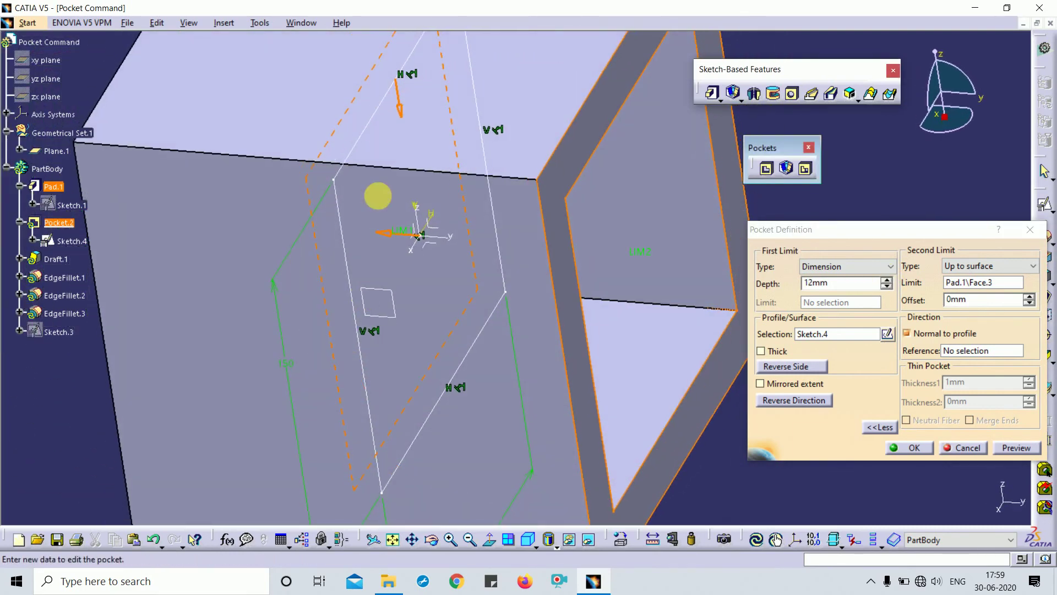
click(888, 279)
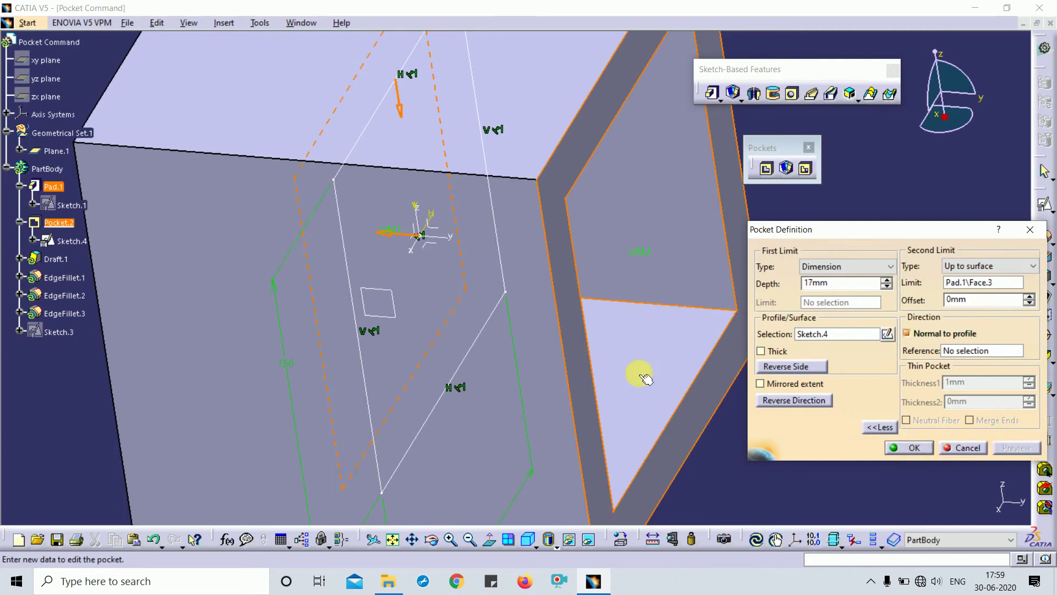
middle_drag(645, 379, 387, 242)
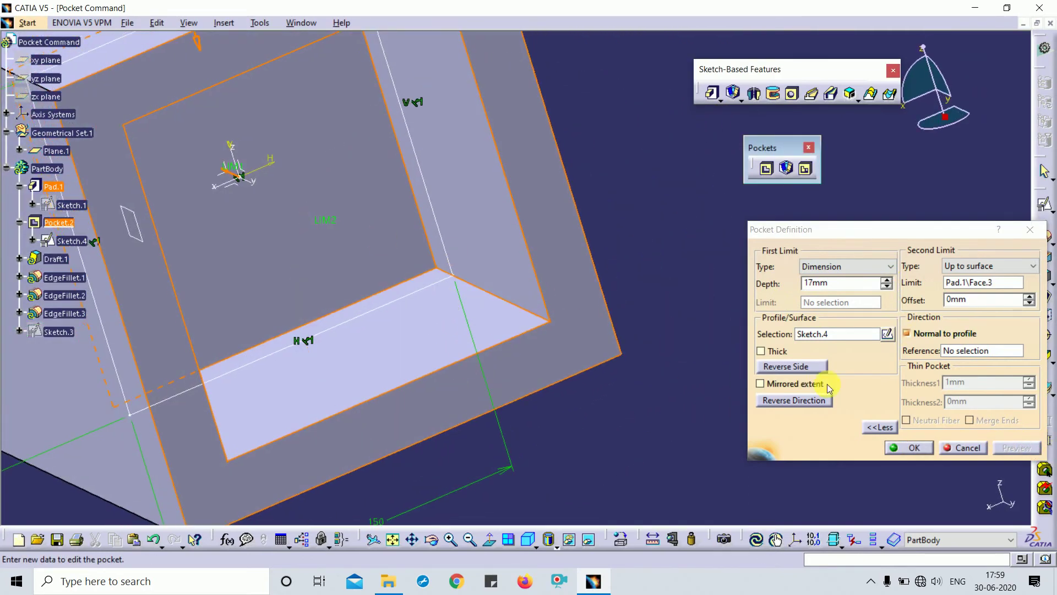
drag(838, 284, 809, 282)
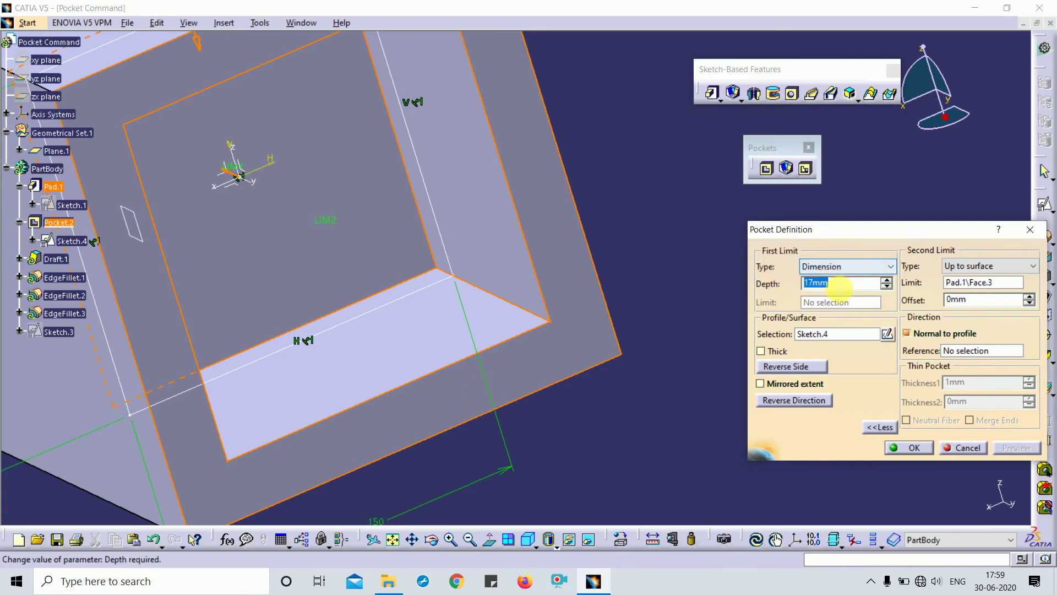
click(915, 447)
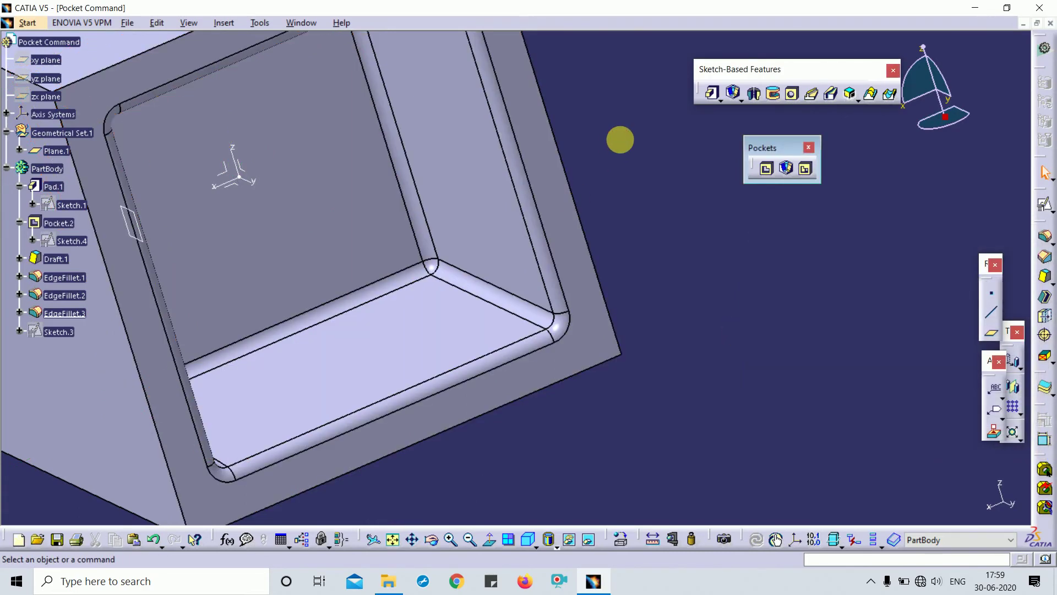
Review the definitions of the pocket and its first two edge fillets without changing them, and inspect the rounded, drafted cavity.
middle_drag(621, 139, 628, 238)
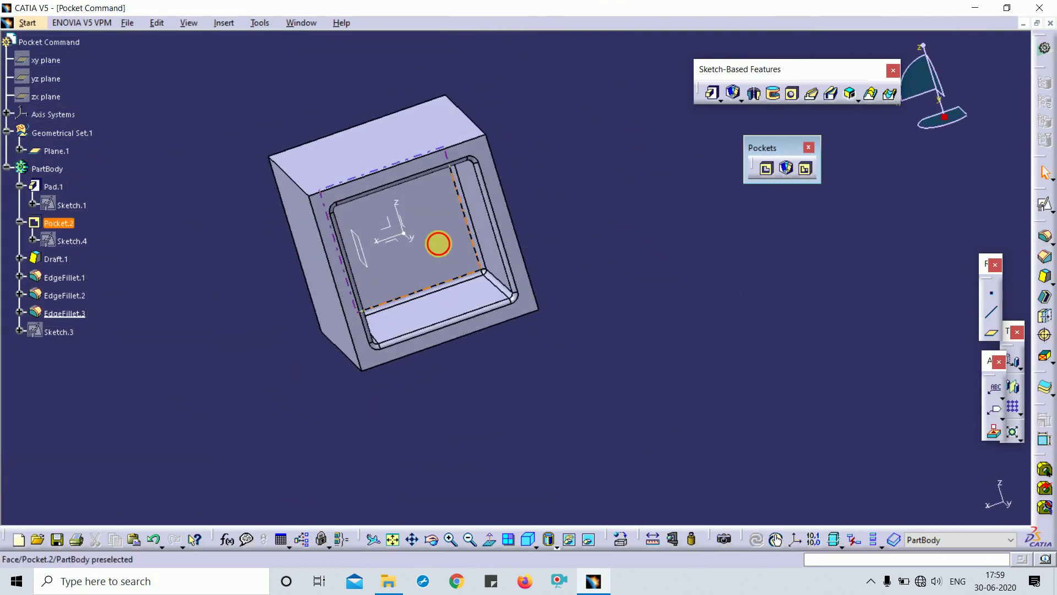
double_click(438, 244)
key(Escape)
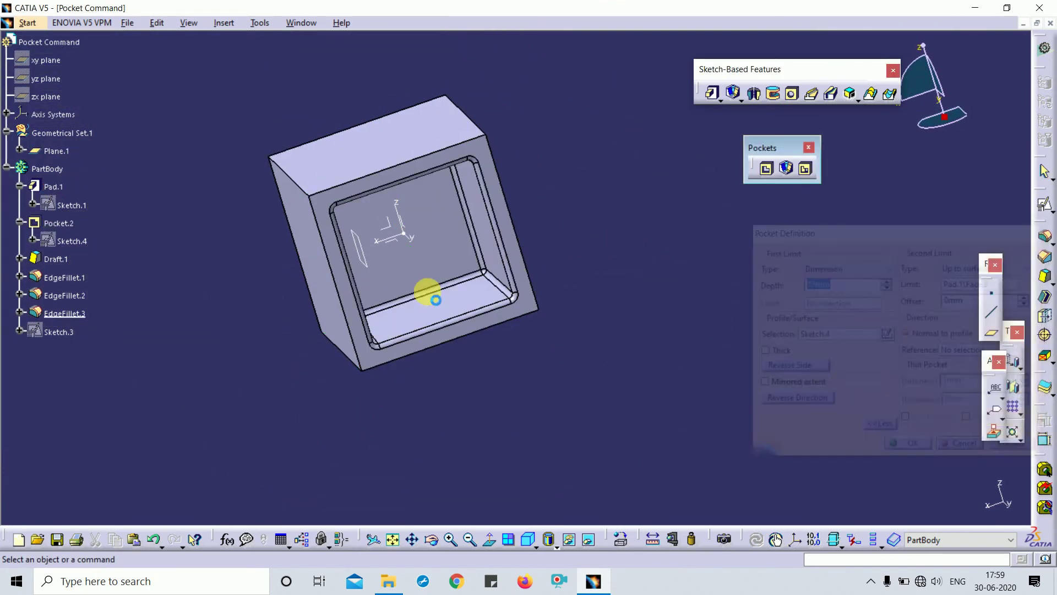
double_click(68, 278)
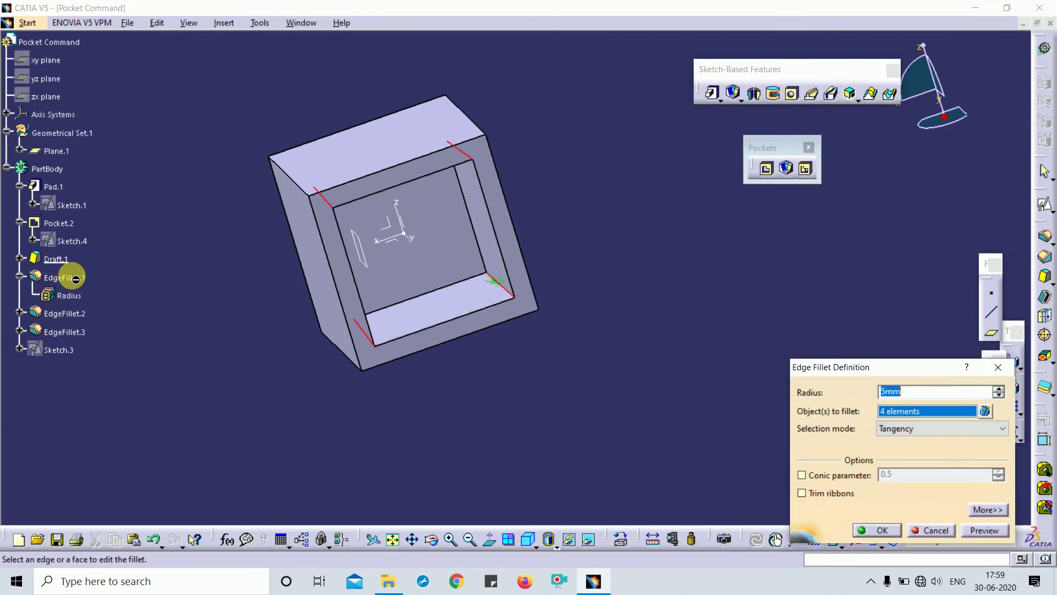
key(Escape)
double_click(65, 314)
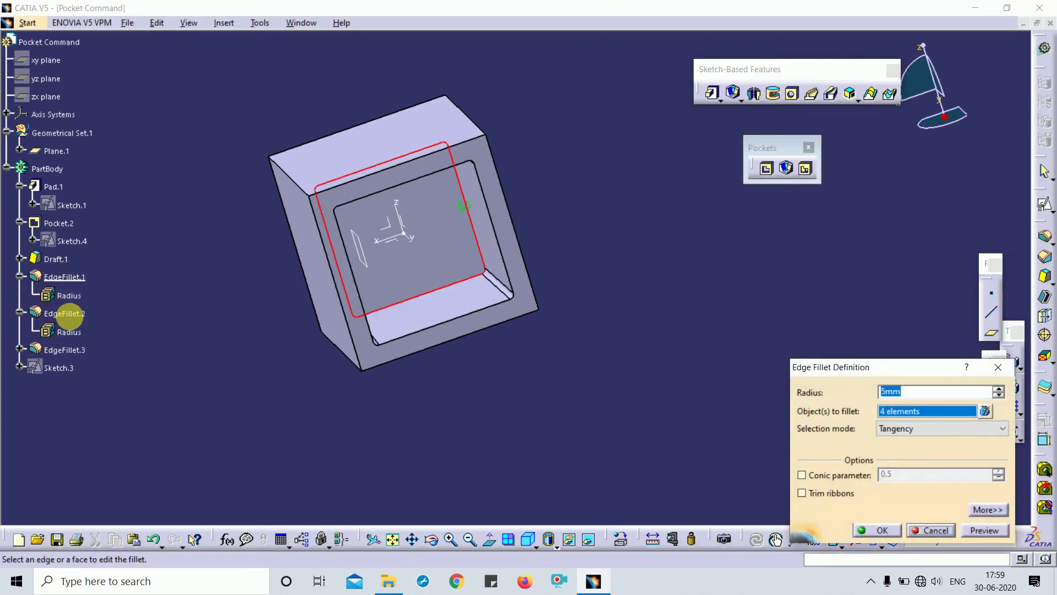
key(Escape)
middle_drag(424, 343, 523, 348)
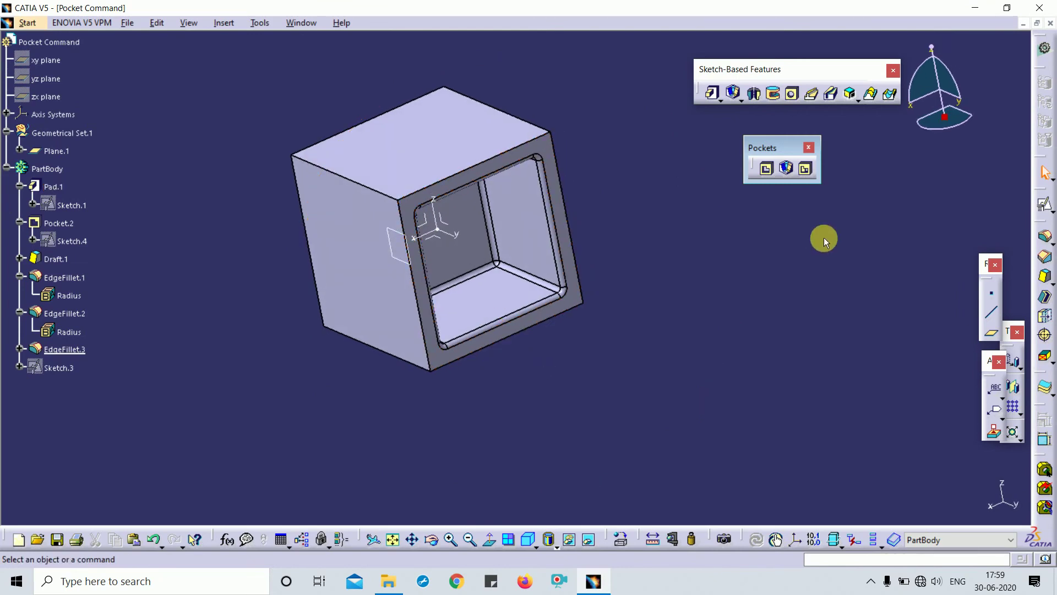
middle_drag(632, 335, 594, 337)
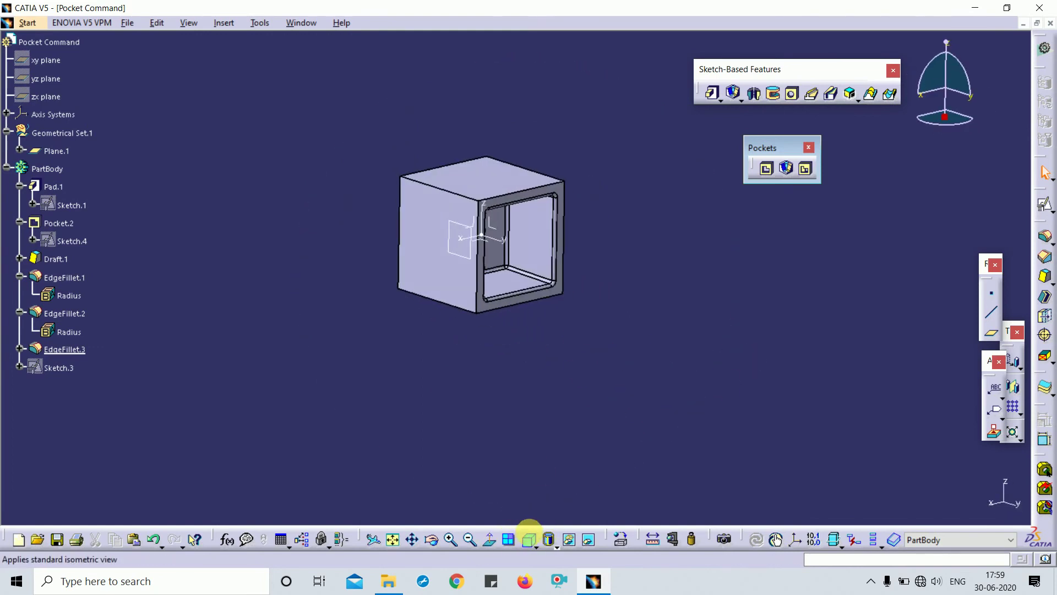
Hide all the body's features, from the first pad through the pocket, draft, edge fillets and remaining sketch.
click(529, 538)
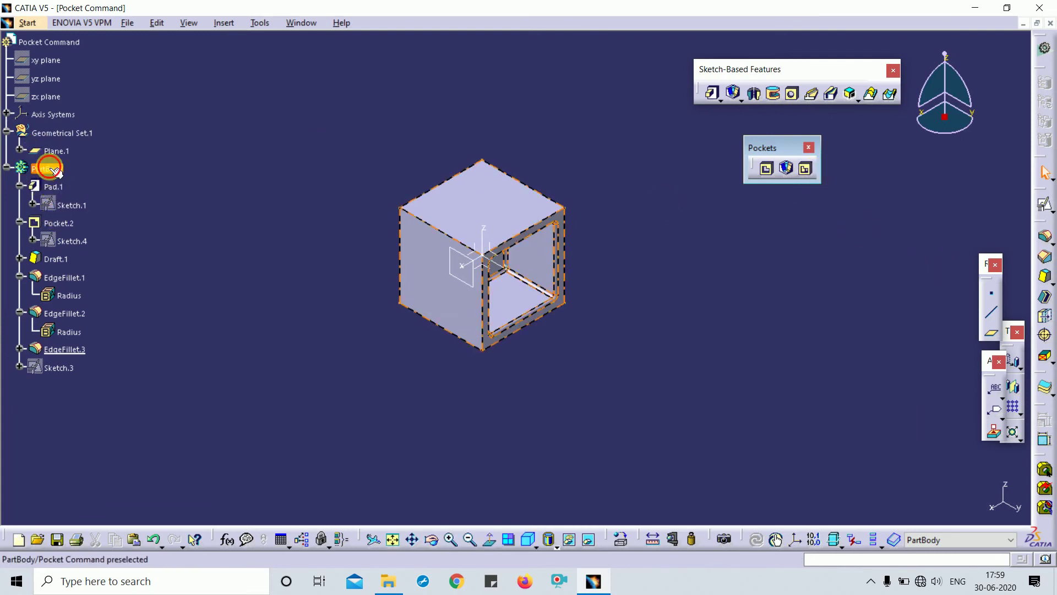
click(51, 187)
shift+click(70, 369)
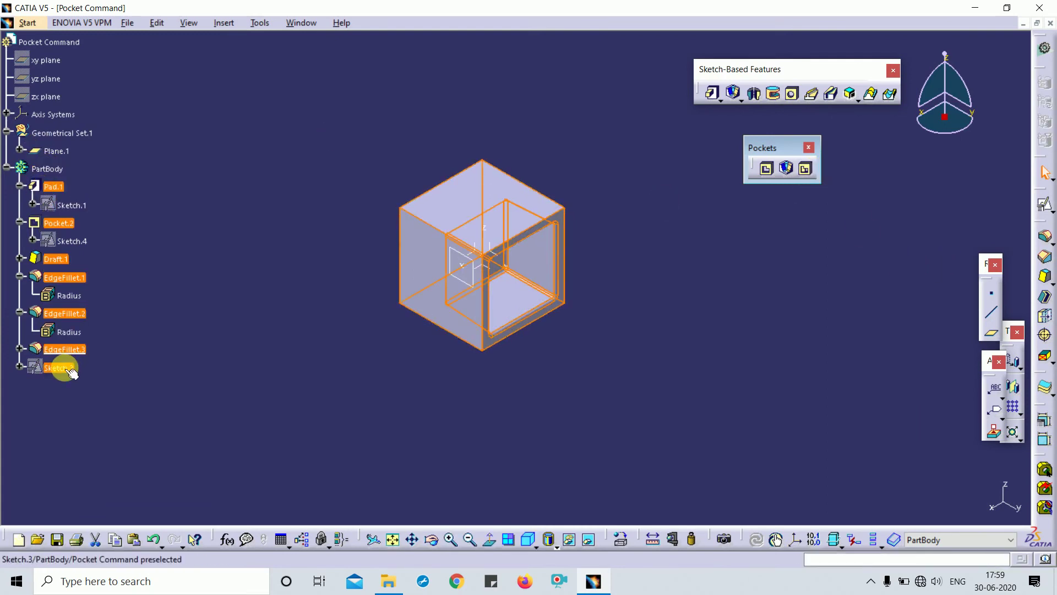
key(space)
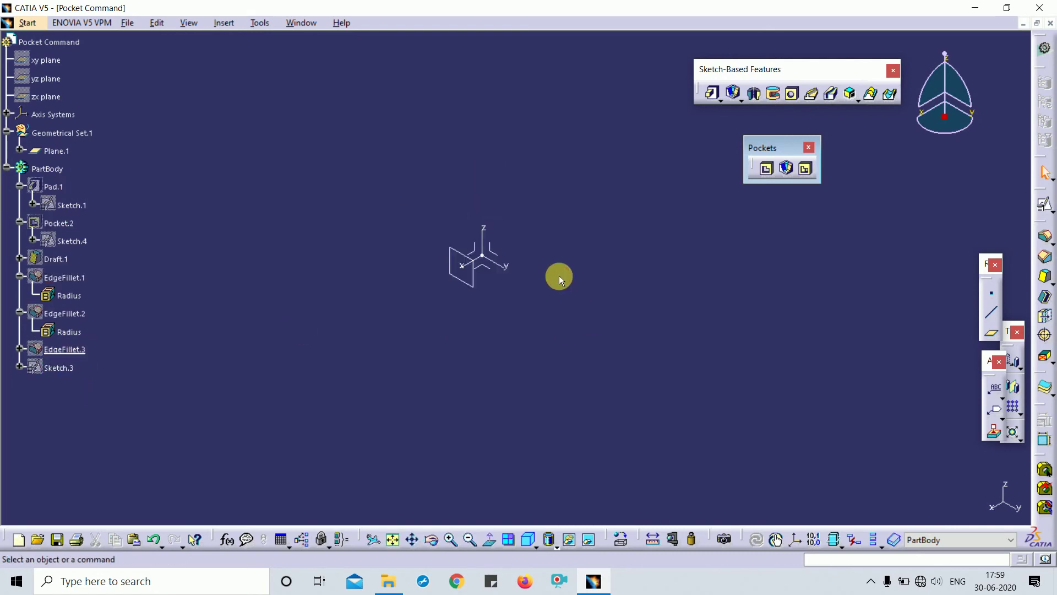
Create a positioned sketch on the absolute axis system's YZ plane.
click(1043, 203)
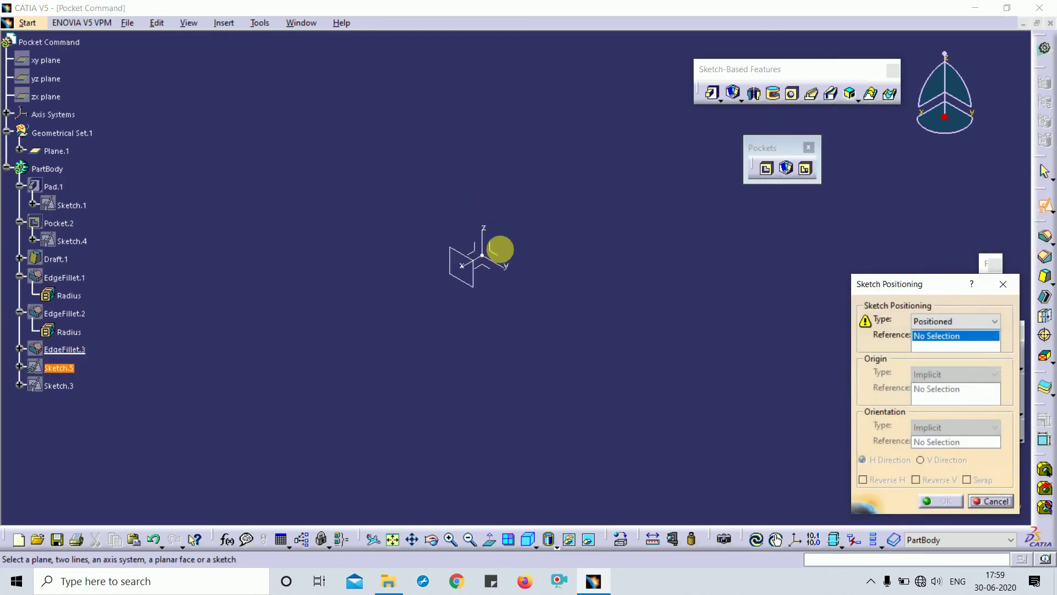
click(502, 258)
click(945, 501)
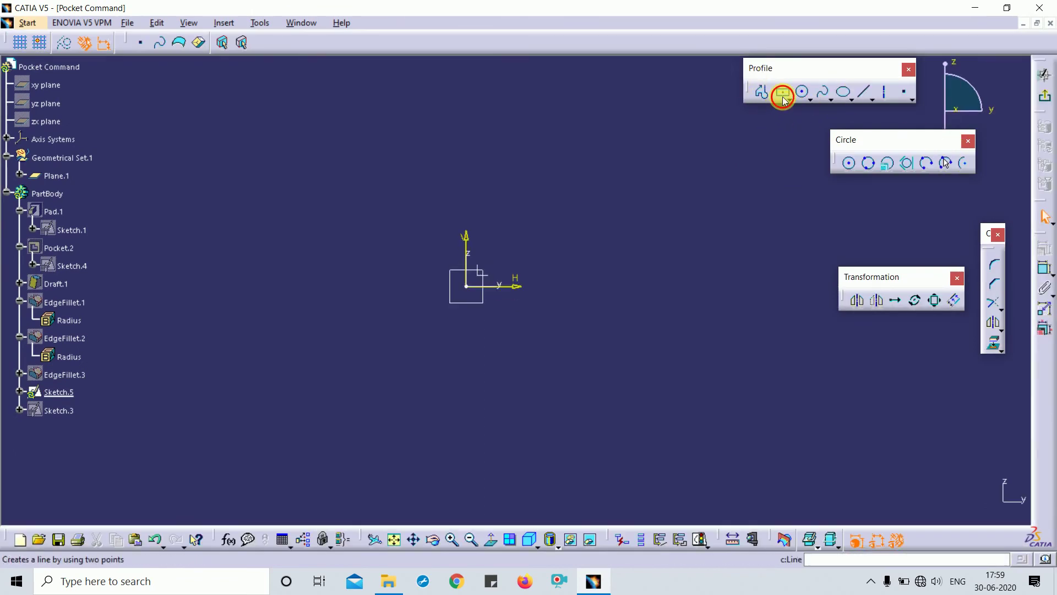
Sketch a large centered rectangle around the origin and exit the sketch.
click(784, 99)
click(466, 286)
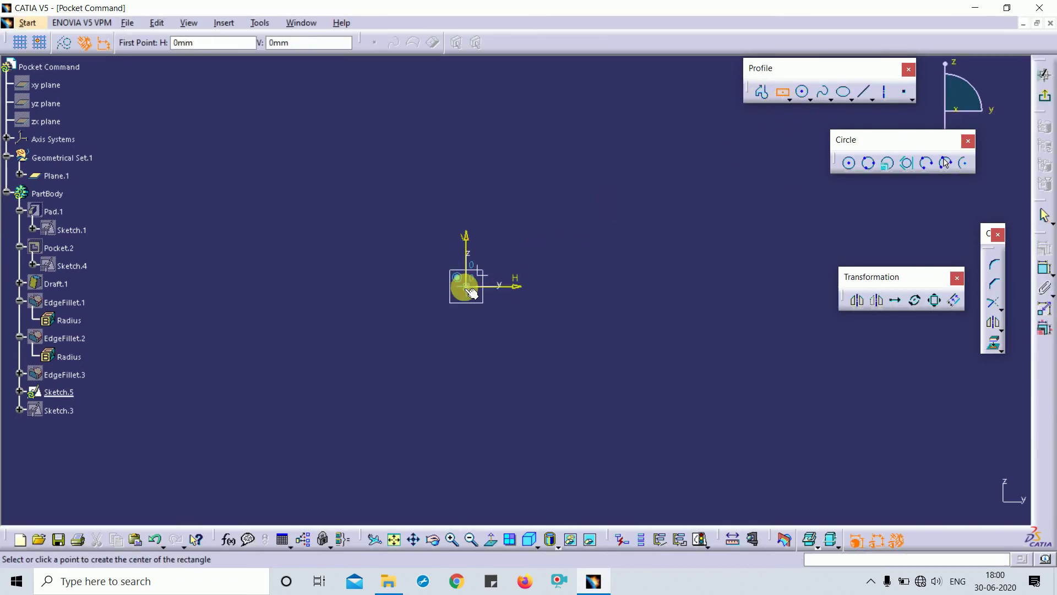
click(695, 120)
click(1047, 99)
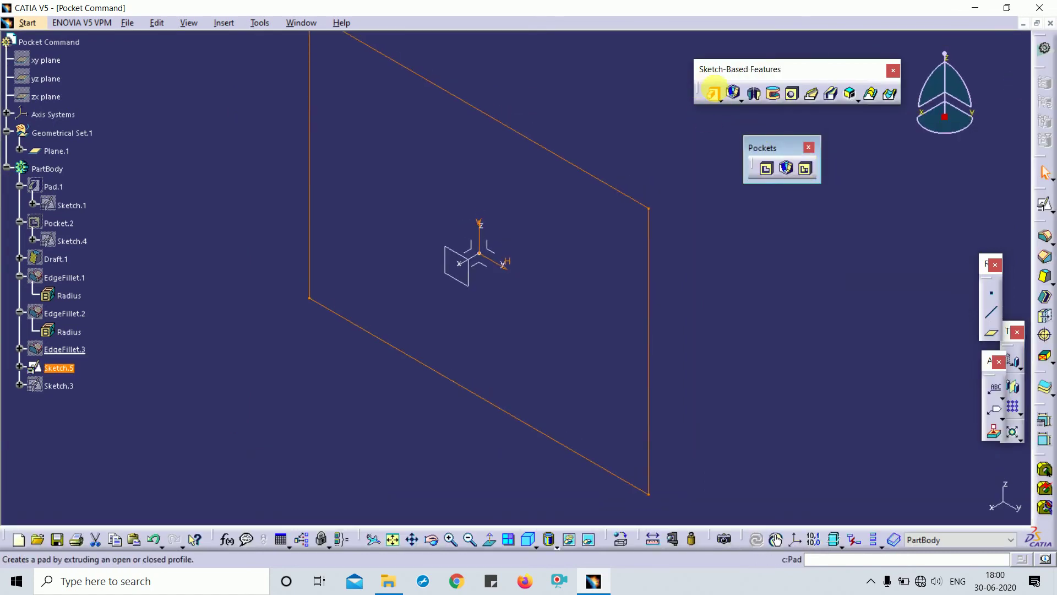
Pad the new rectangle 50 mm with mirrored extent.
click(713, 92)
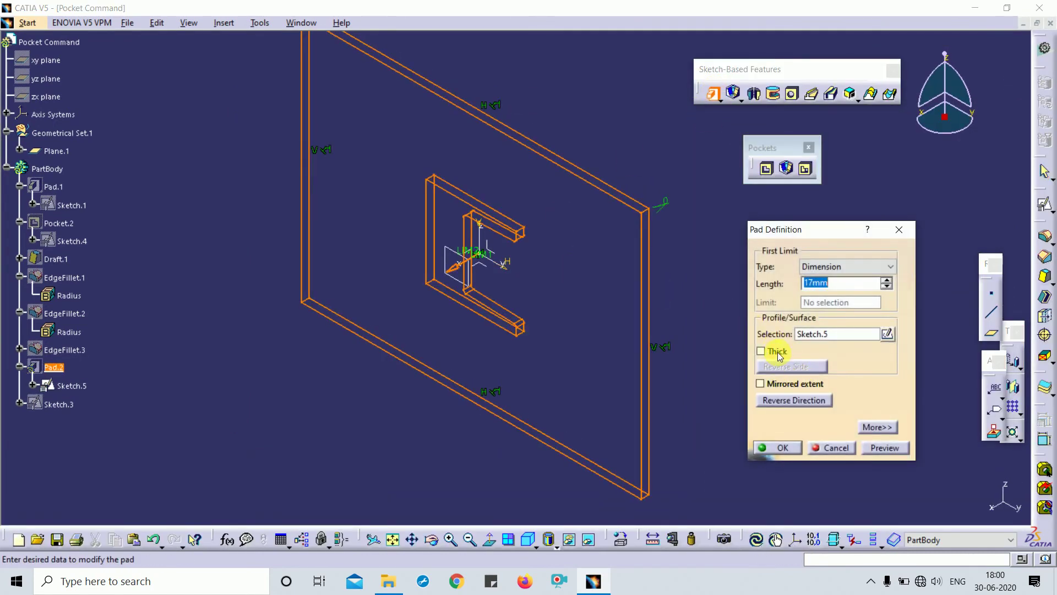
click(786, 384)
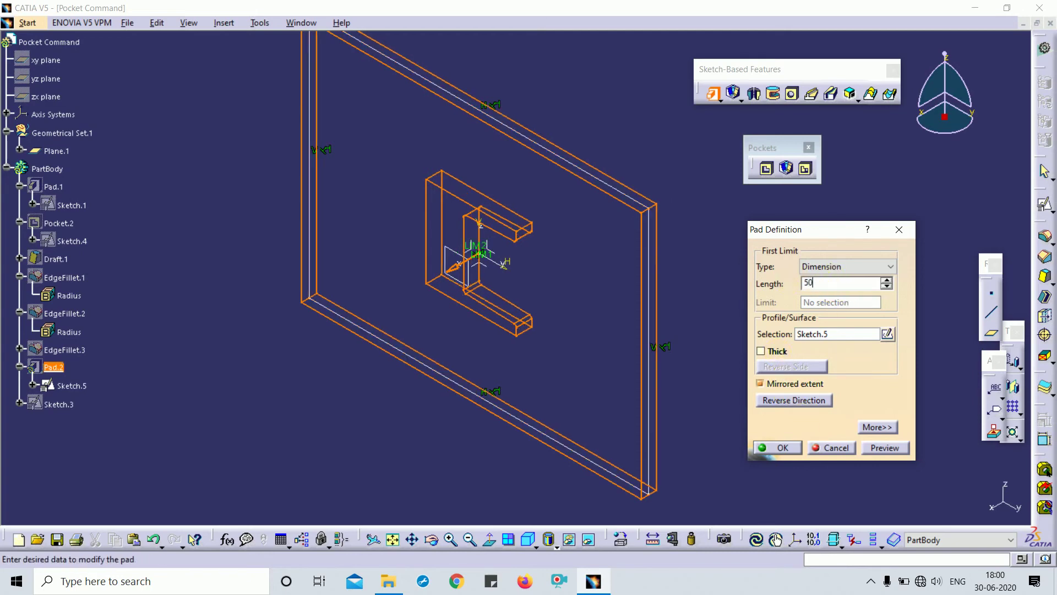
key(Return)
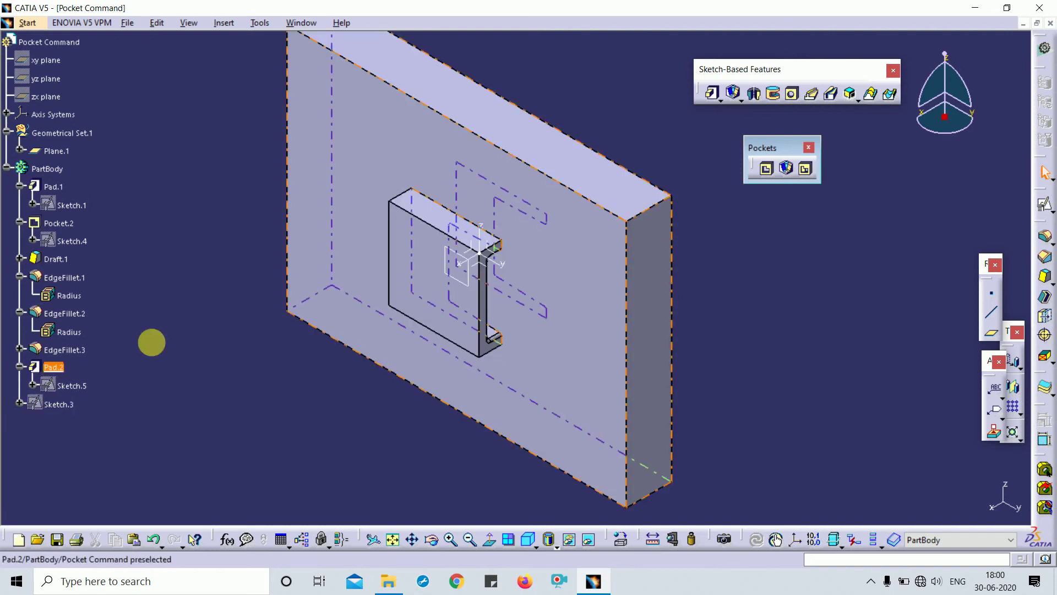
mouse_move(480, 251)
middle_down()
mouse_move(502, 308)
mouse_move(557, 219)
mouse_move(486, 265)
middle_up()
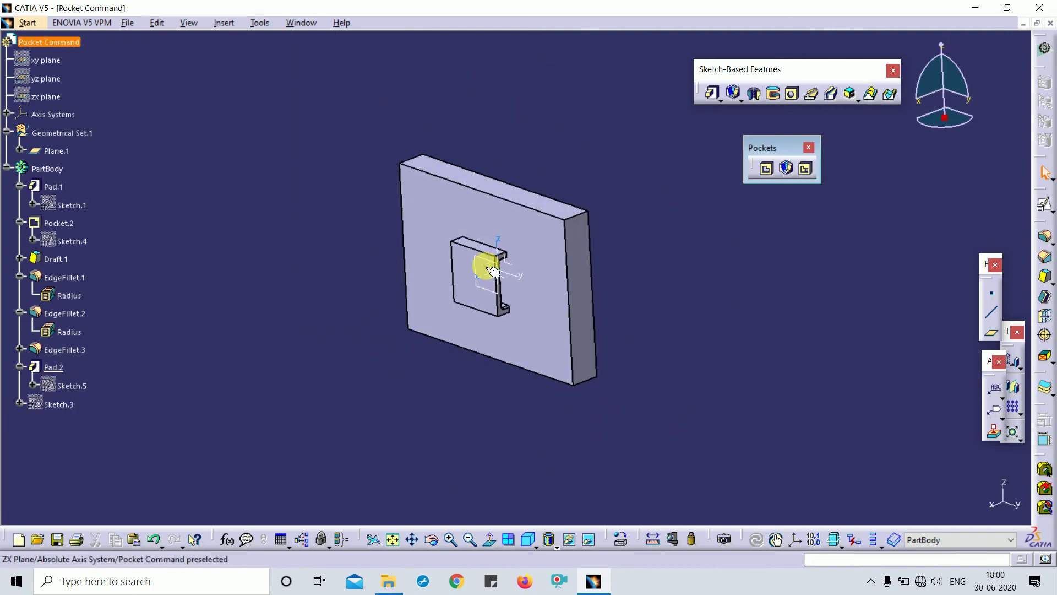
Try to delete the first pad from the part body.
middle_drag(525, 426, 639, 369)
click(50, 186)
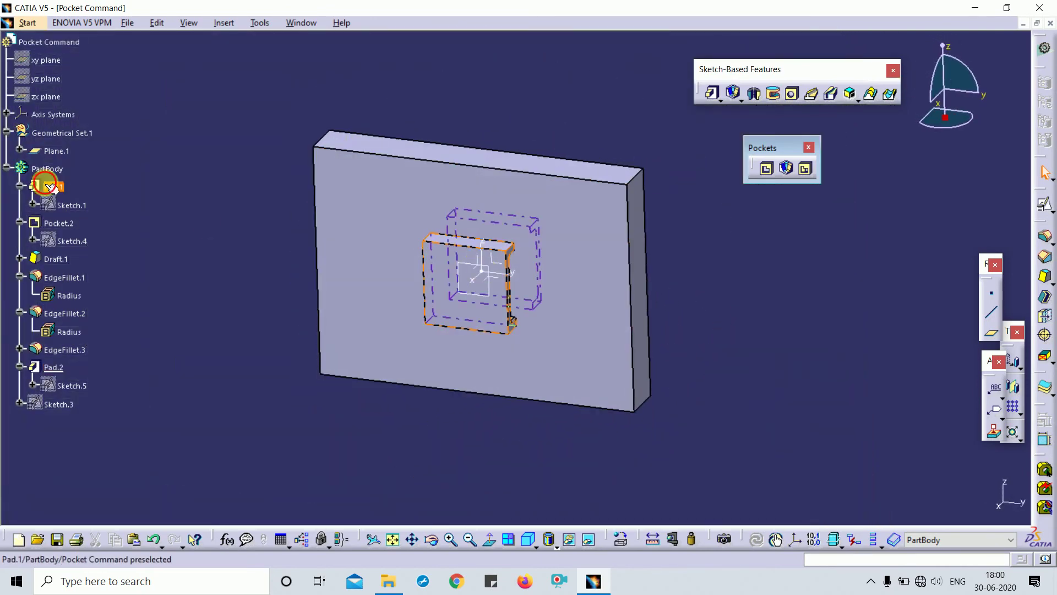
key(Delete)
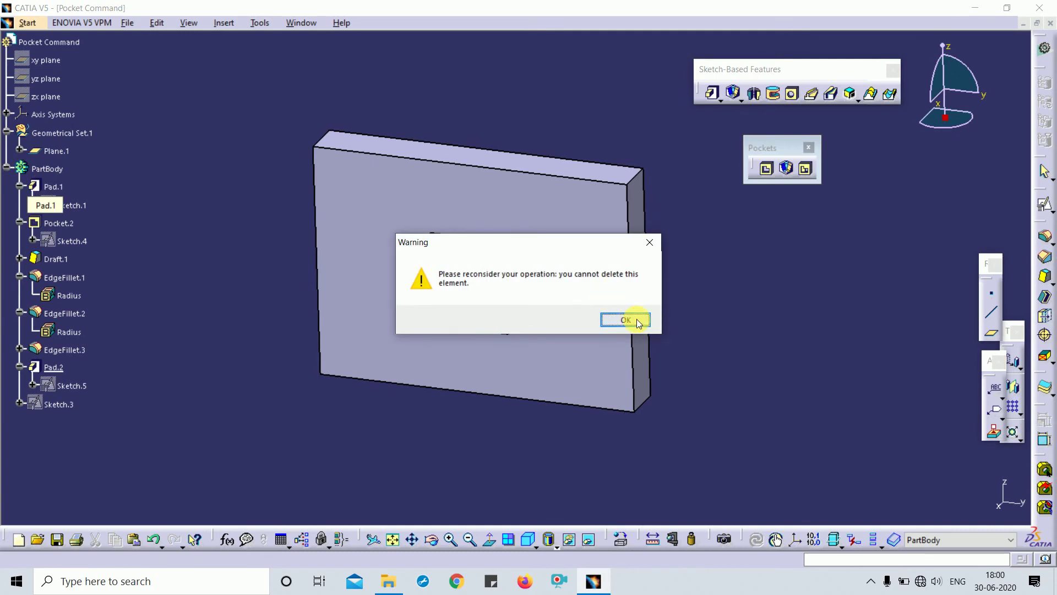
click(625, 320)
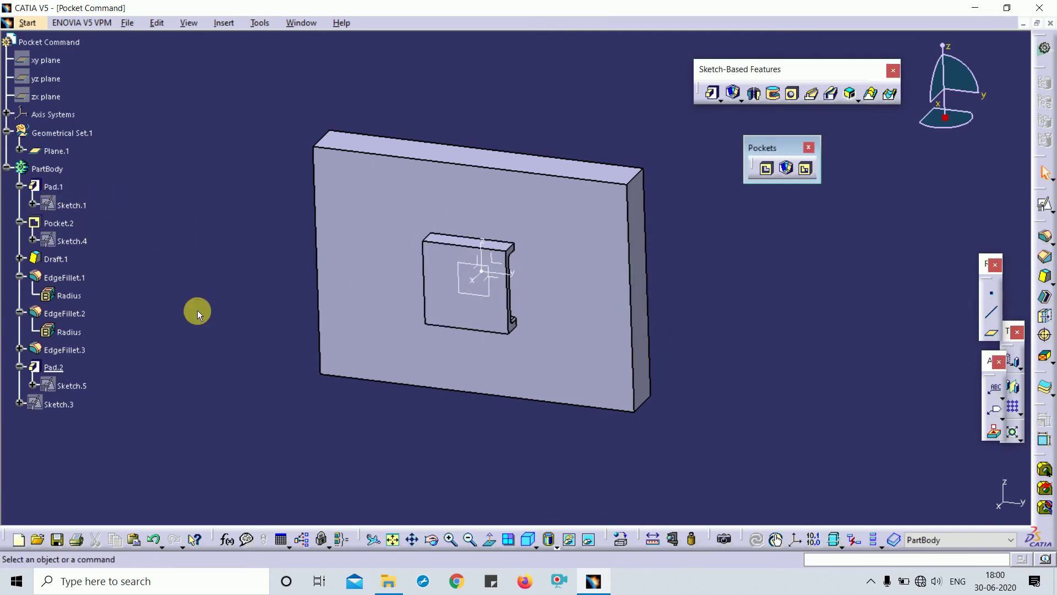
middle_drag(715, 345, 937, 267)
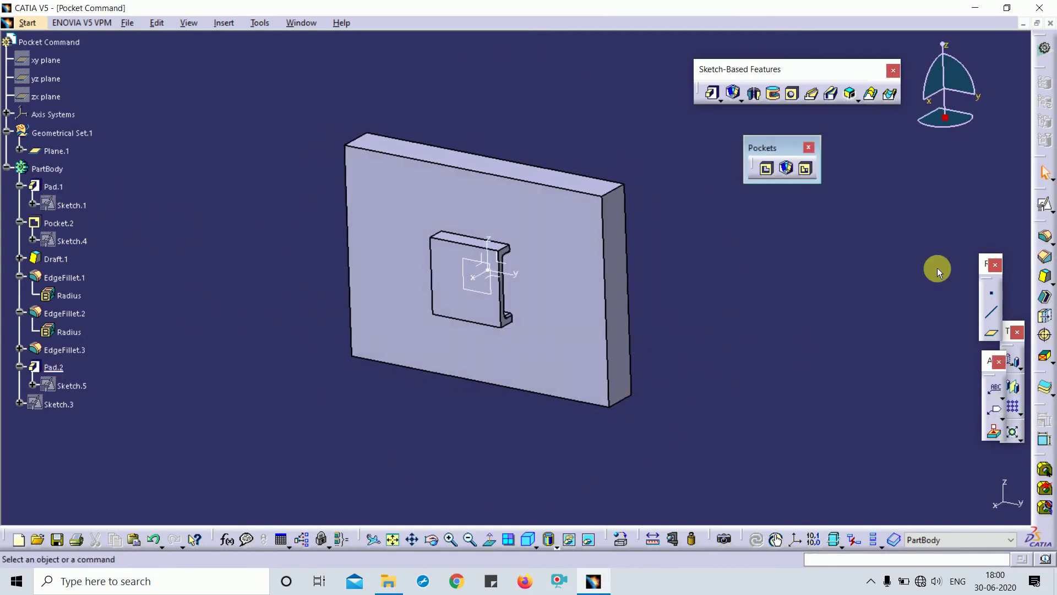
Hide the entire part body so the workspace is clear of its solid geometry.
click(1046, 205)
key(Escape)
click(46, 169)
Insert a new body into the part and define it as the in-work object.
click(223, 23)
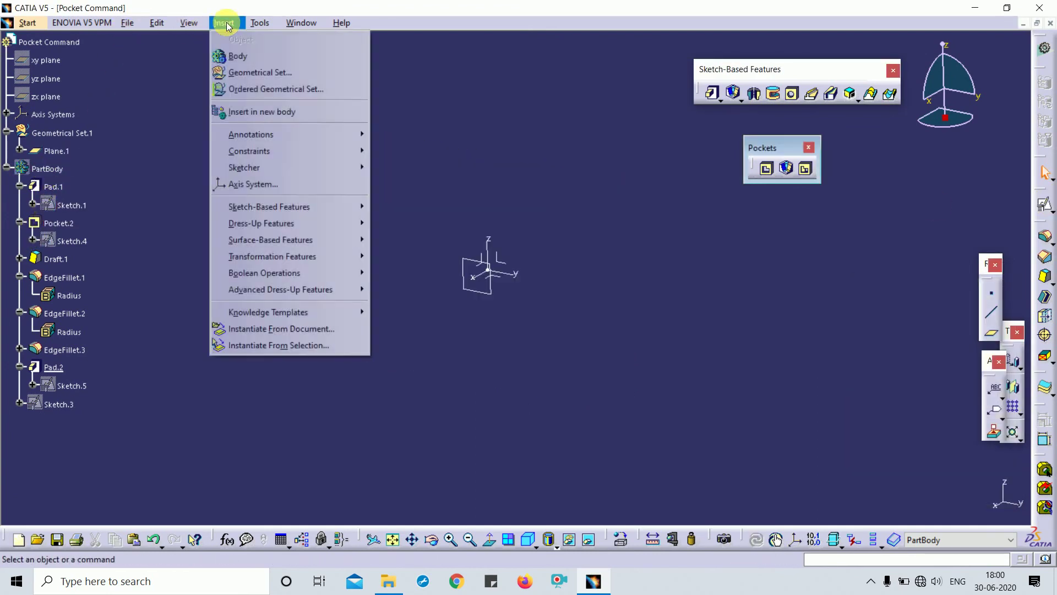
click(238, 55)
click(609, 319)
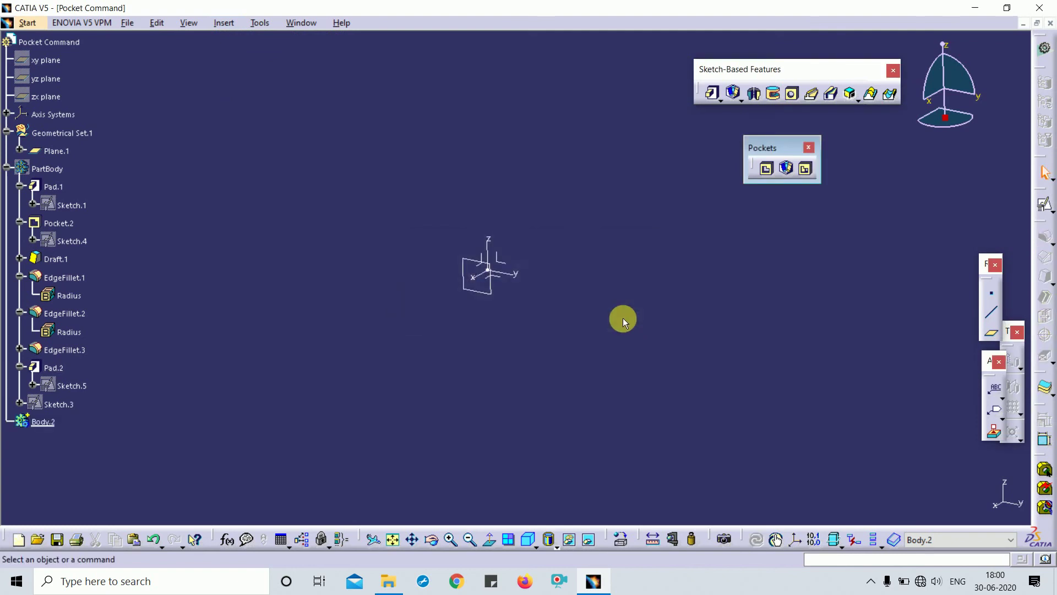
right_click(43, 428)
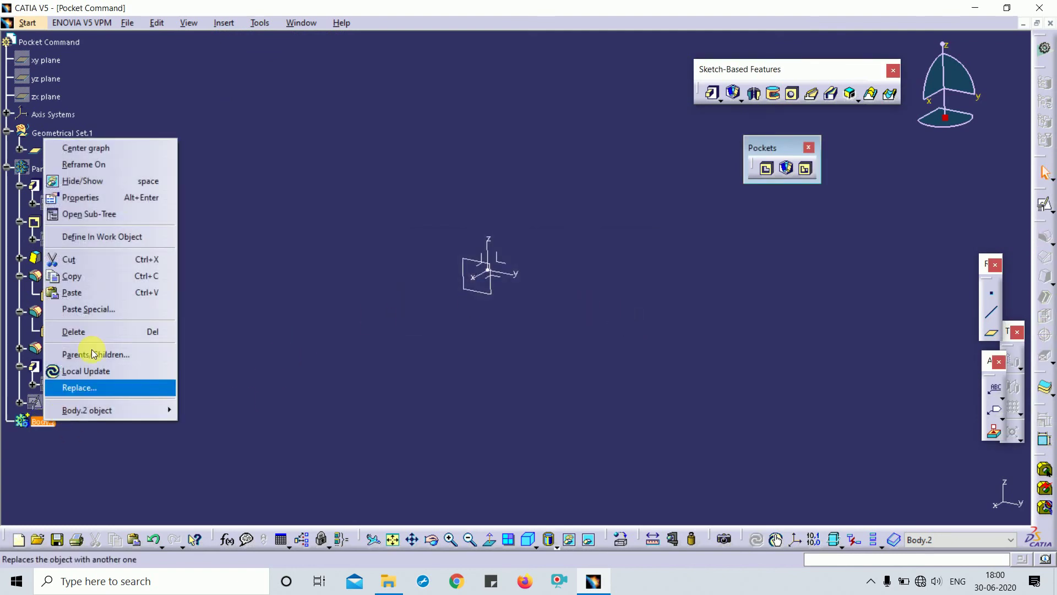
click(137, 242)
Create a positioned sketch on the absolute axis system's YZ plane containing a large centered rectangle around the origin, and exit it.
click(1043, 206)
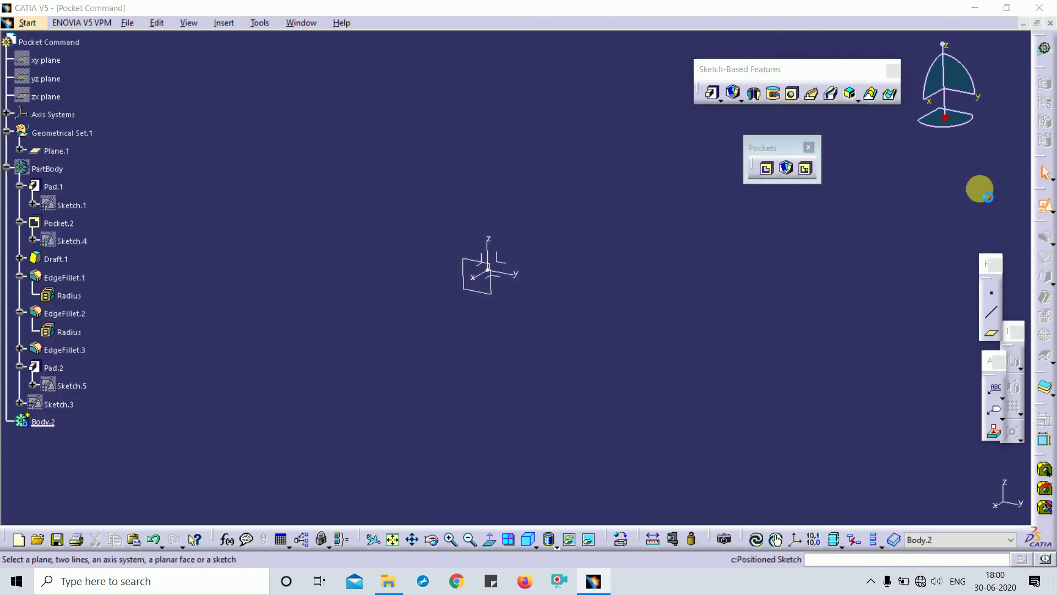
click(505, 264)
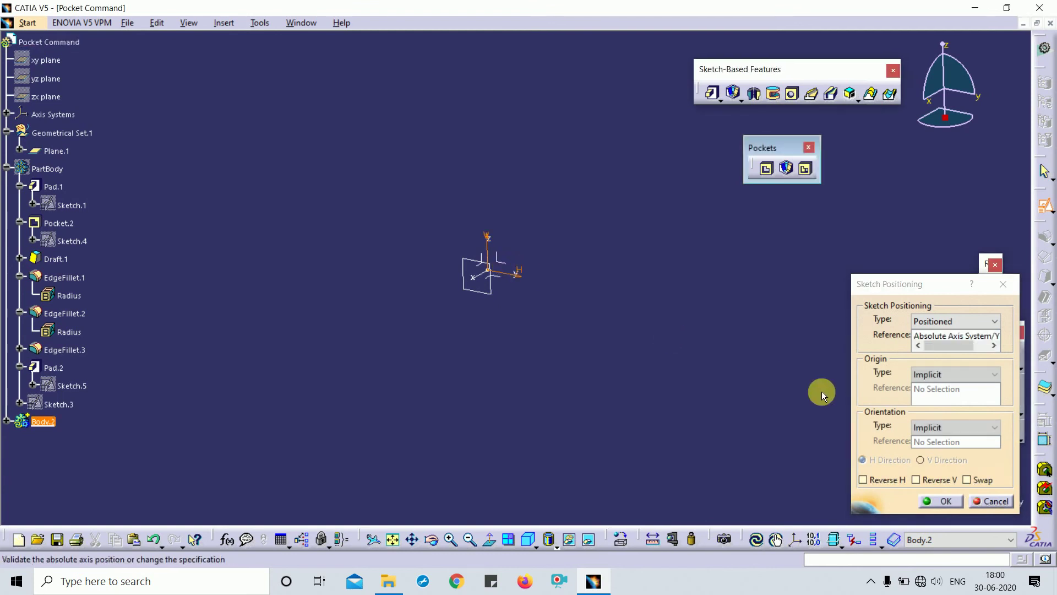
click(955, 500)
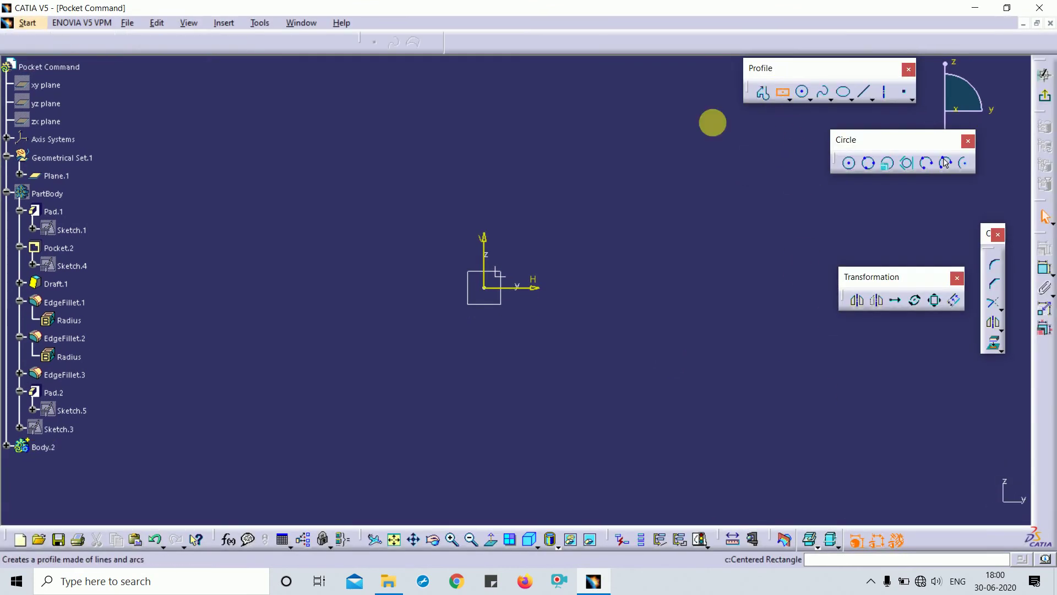
click(485, 288)
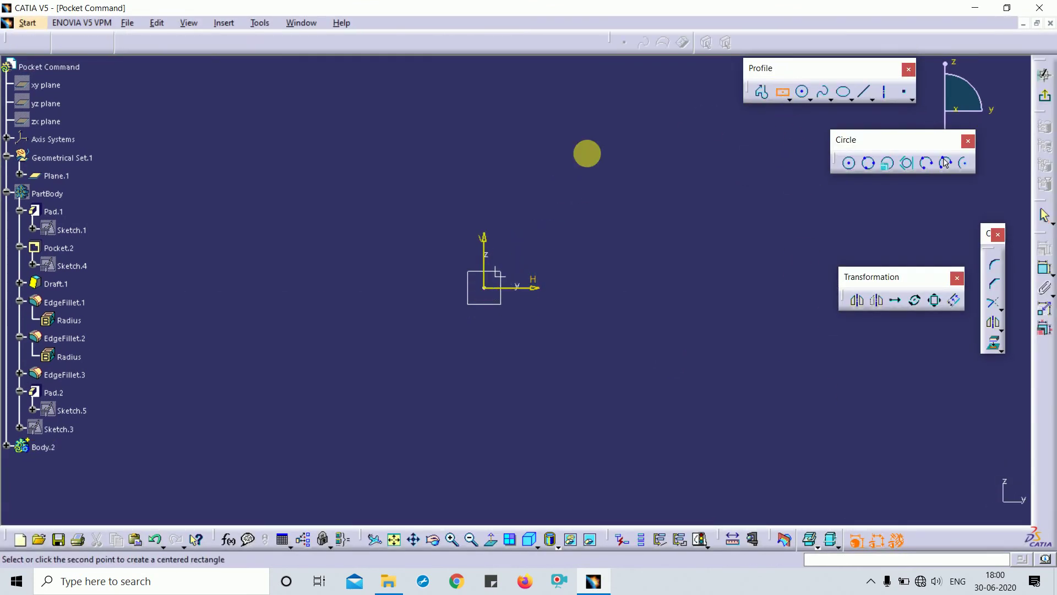
click(733, 126)
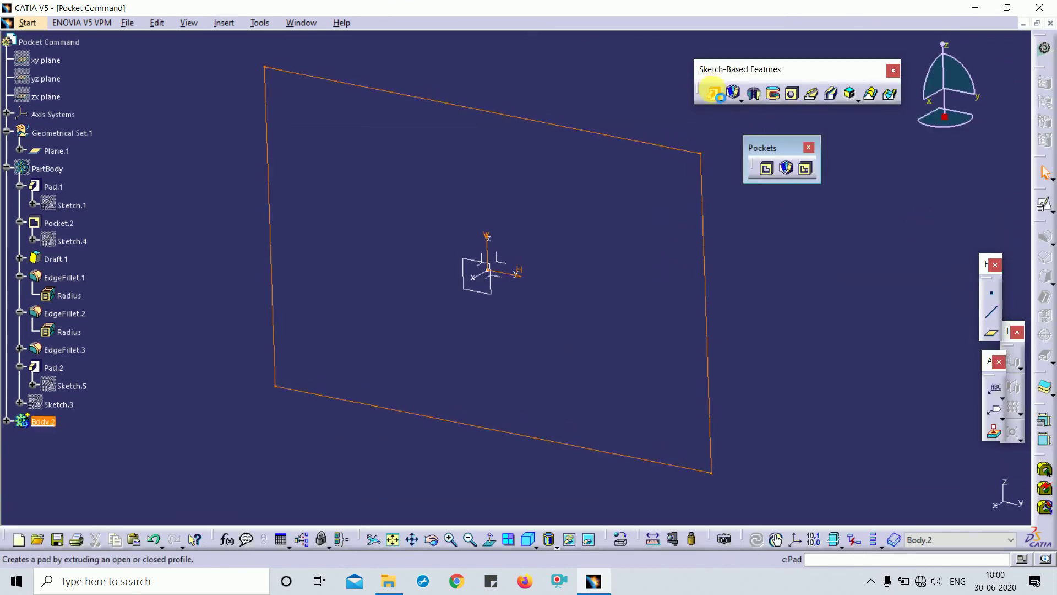
Pad the new rectangle with a length of 100 mm and mirrored extent.
click(714, 93)
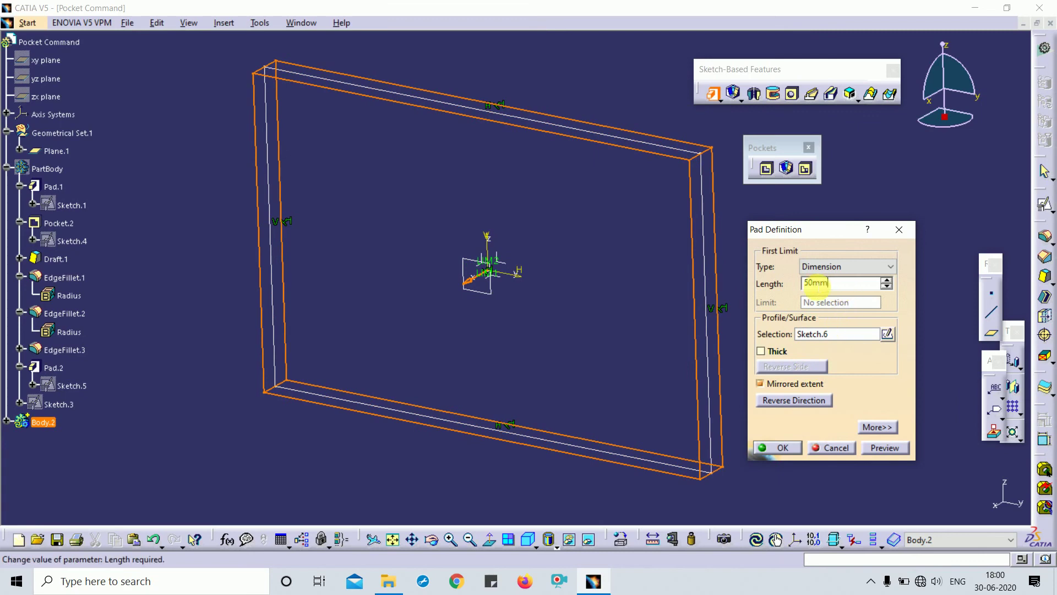
text(100)
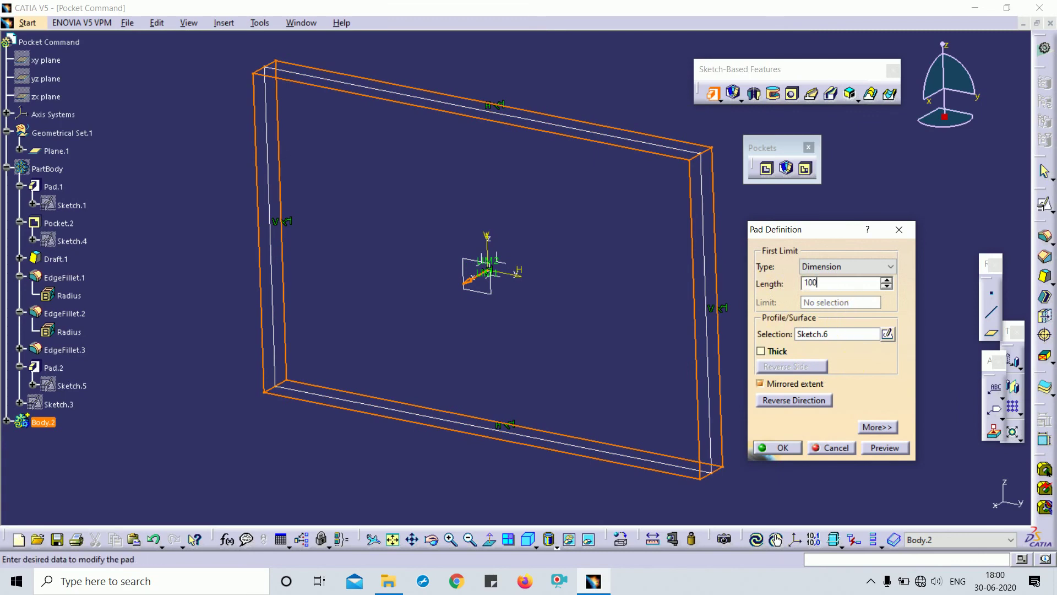
key(Return)
Create a positioned sketch on the large front face of the new block.
middle_drag(824, 349, 537, 493)
click(526, 540)
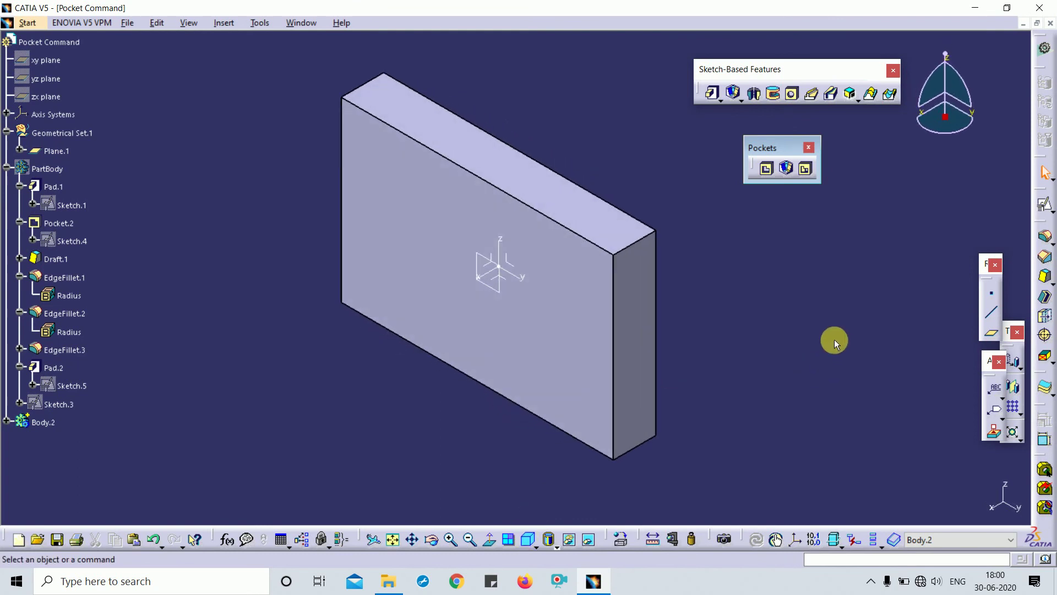
click(1036, 211)
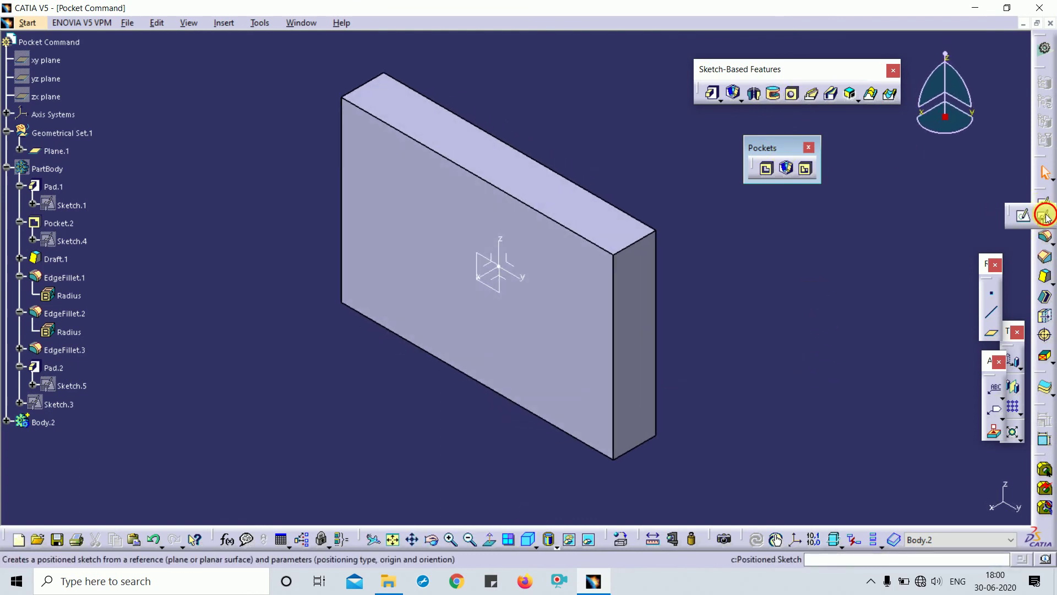
click(465, 321)
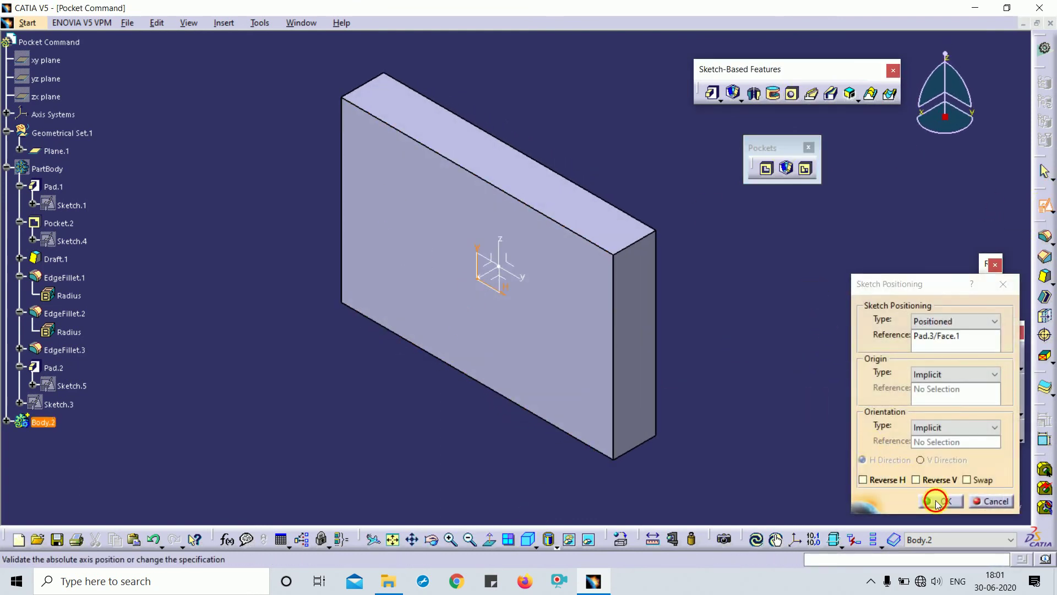
click(941, 501)
Sketch a roughly square centered rectangle near the face's upper-left corner and a smaller circle near its upper-right corner.
click(779, 92)
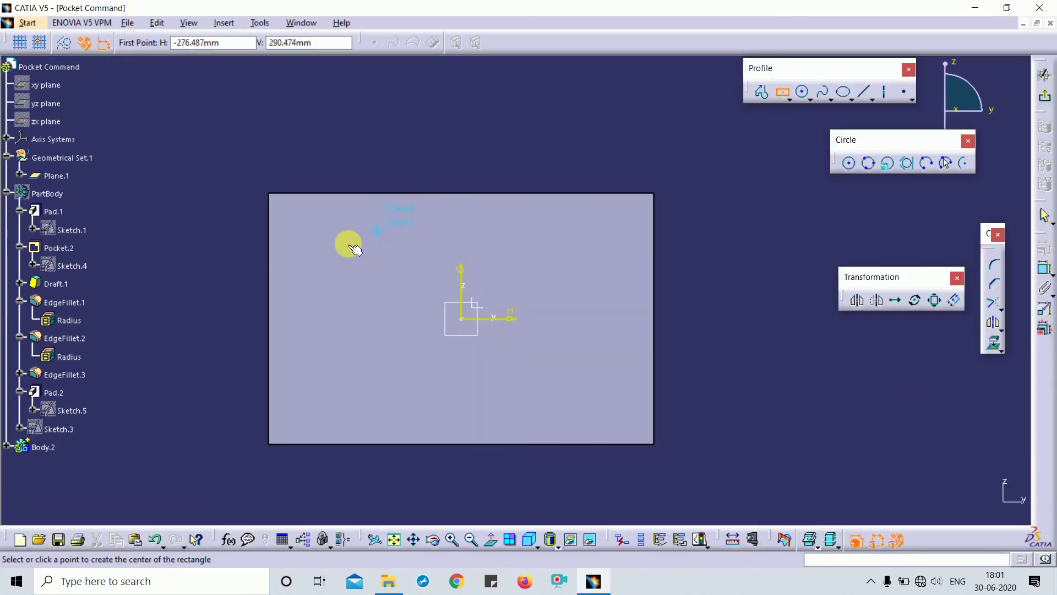
click(328, 250)
click(360, 217)
click(801, 91)
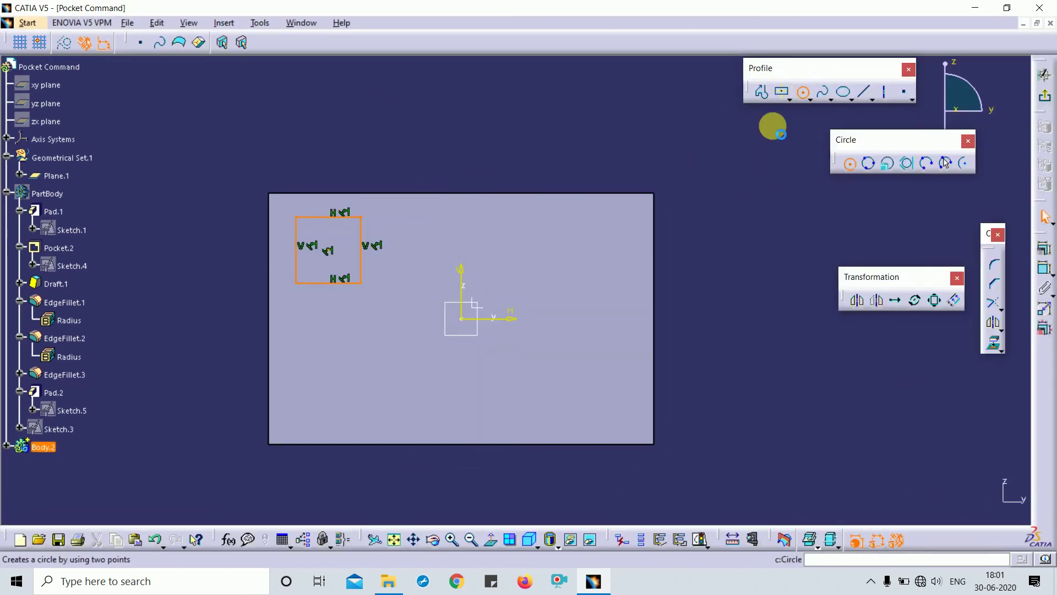
click(600, 235)
click(600, 217)
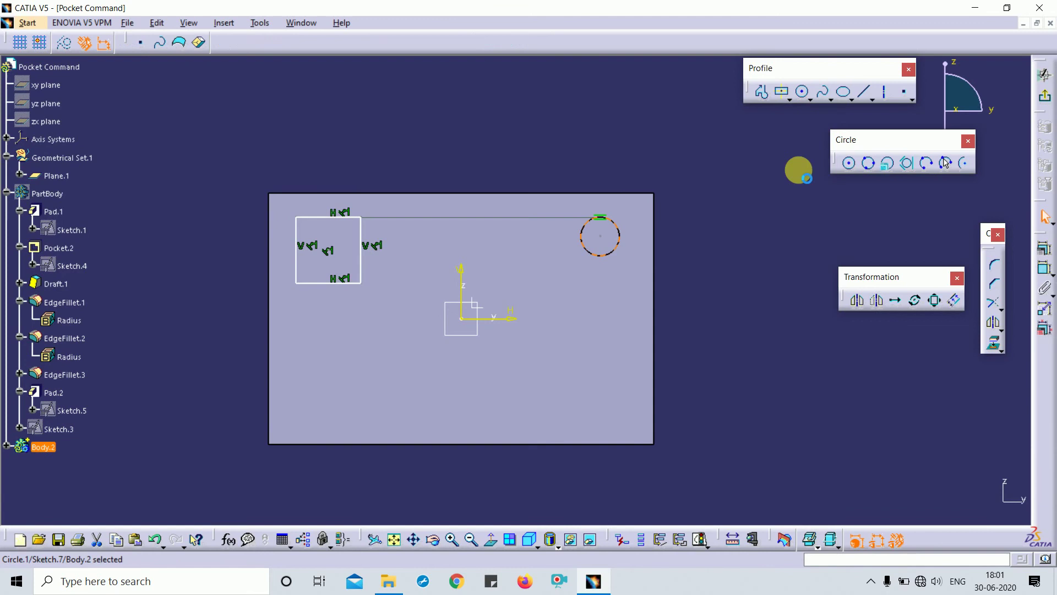
Sketch an ellipse centered below the origin, major radius about 183 mm and minor radius about 112 mm, and exit the sketch.
click(849, 163)
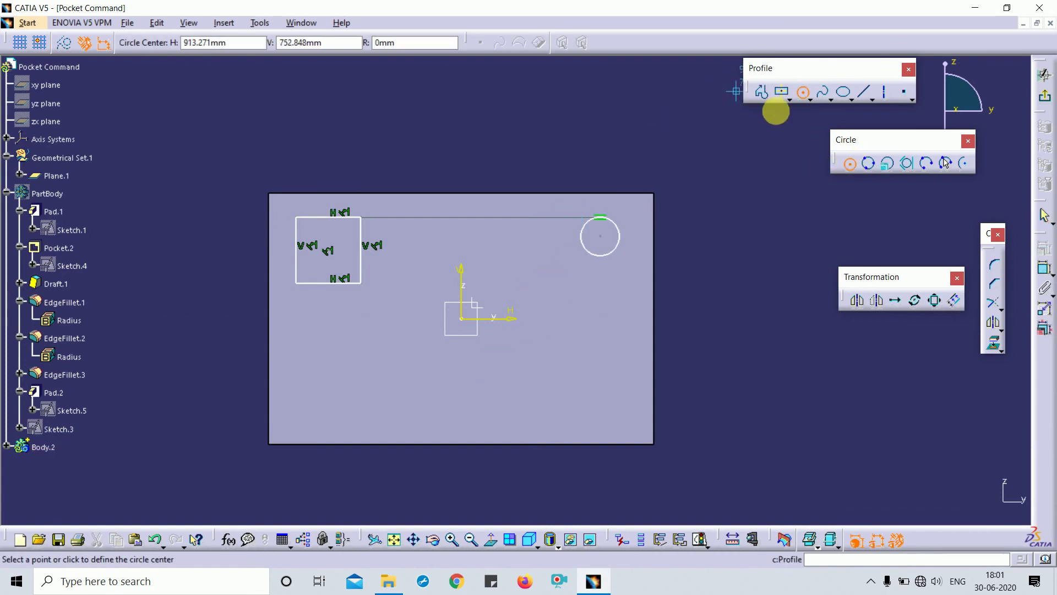
click(843, 92)
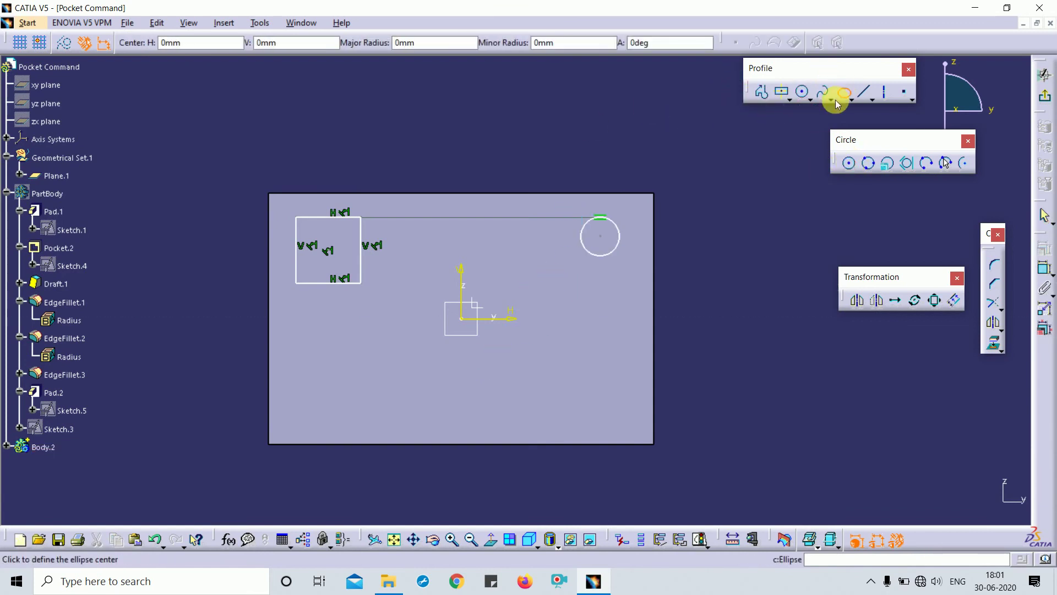
click(462, 368)
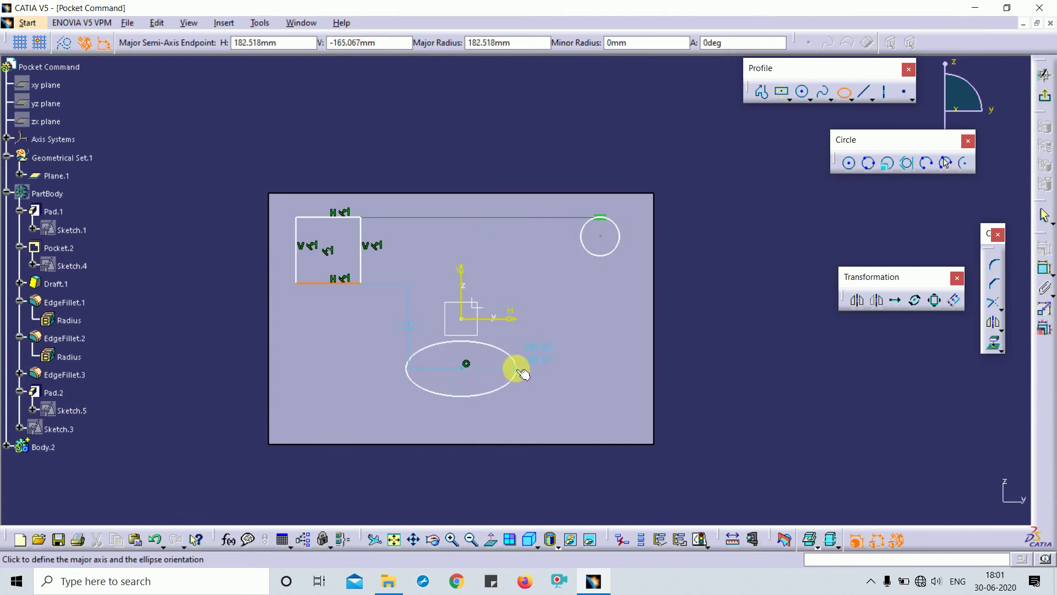
click(514, 367)
click(461, 335)
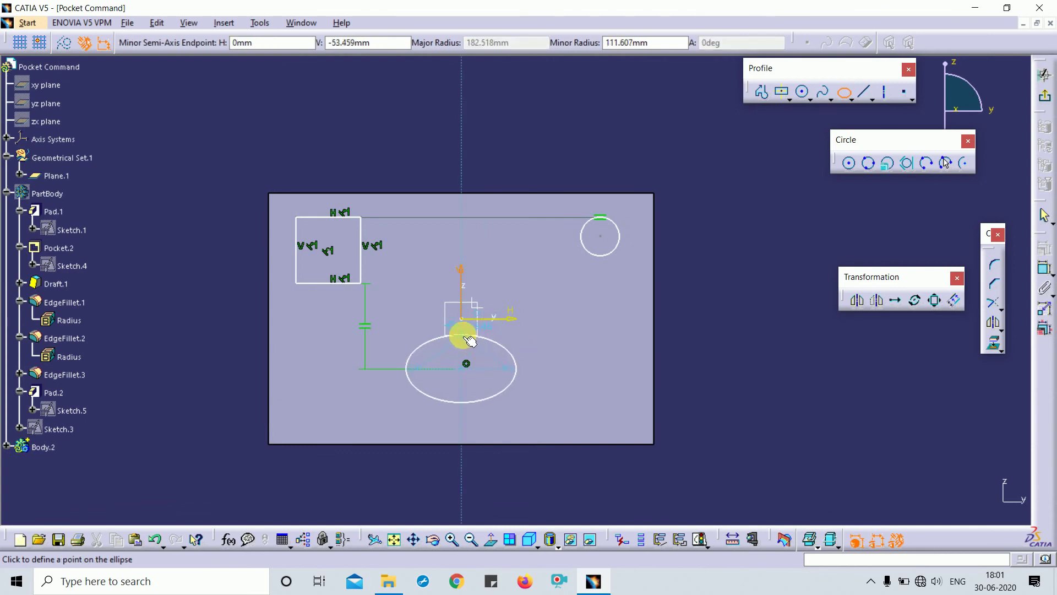
click(1046, 100)
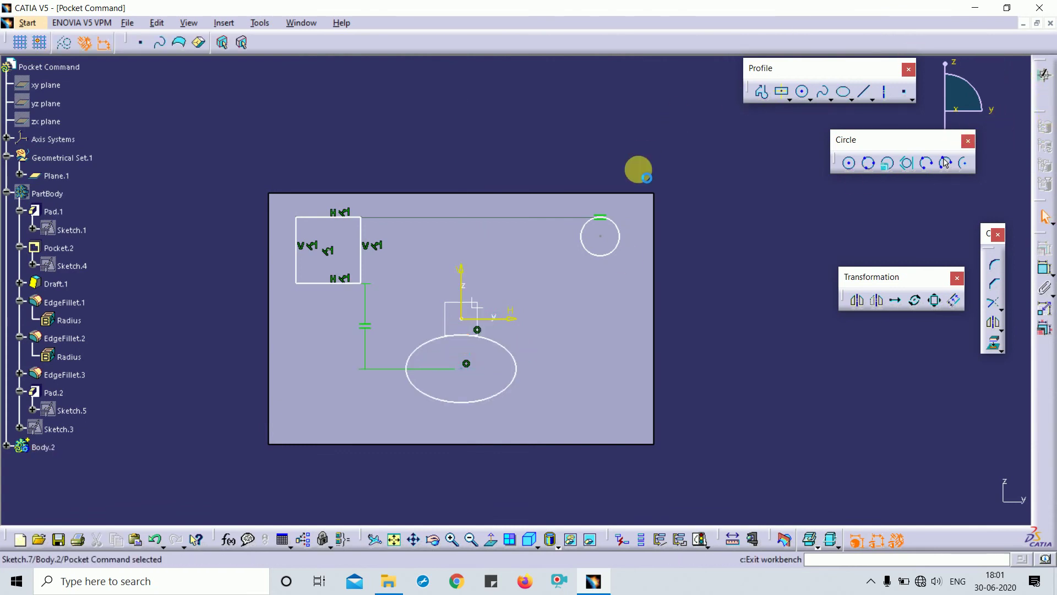
Start a Multi-Pocket from the three-profile sketch and preview the square domain with a depth of 50 mm.
mouse_move(771, 288)
middle_down()
mouse_move(663, 341)
mouse_move(785, 269)
mouse_move(626, 309)
mouse_move(682, 312)
mouse_move(770, 240)
middle_up()
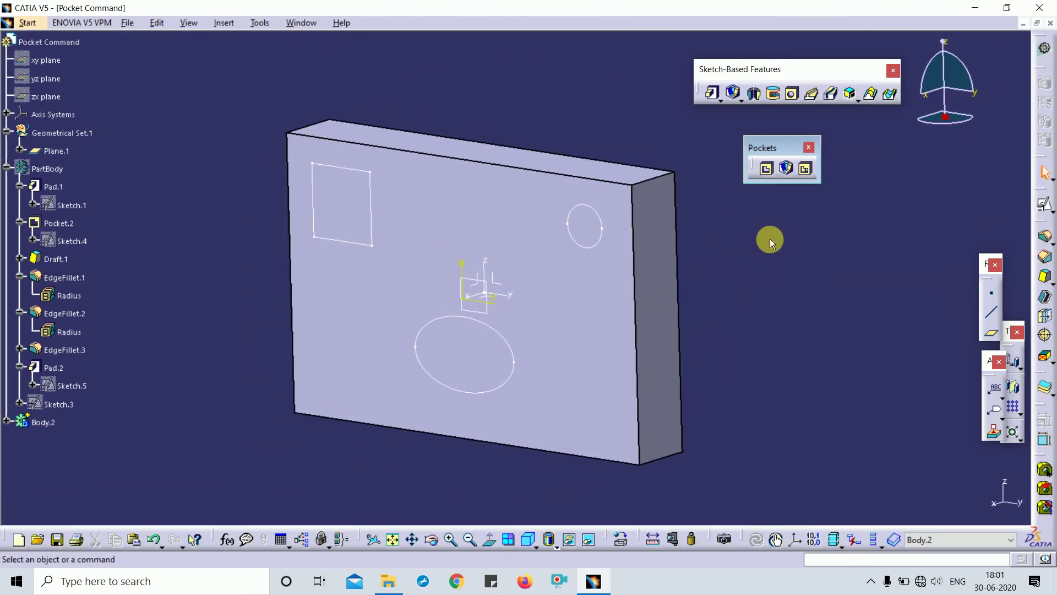
click(805, 168)
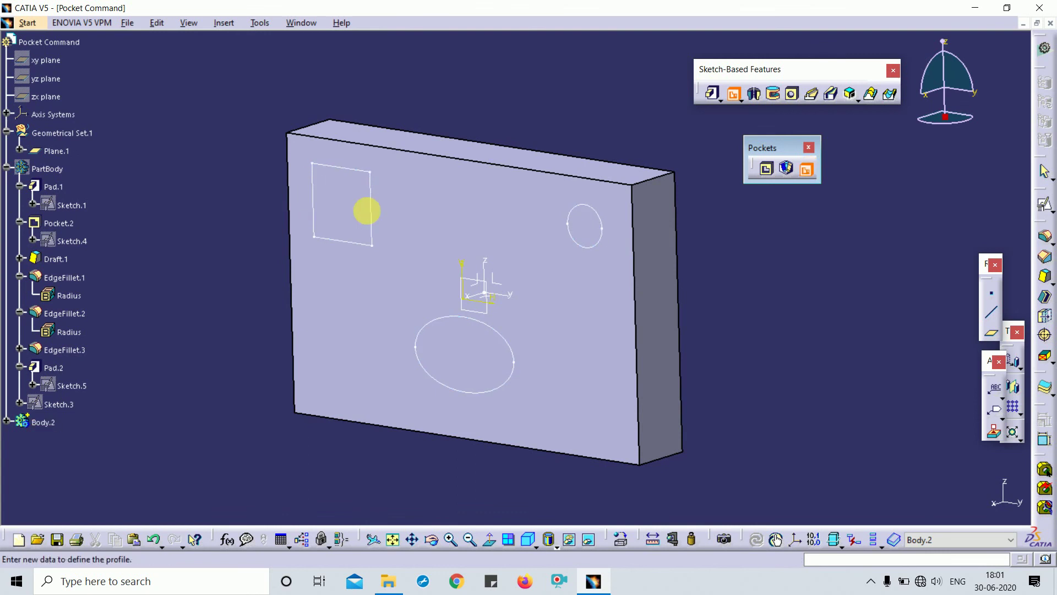
click(370, 183)
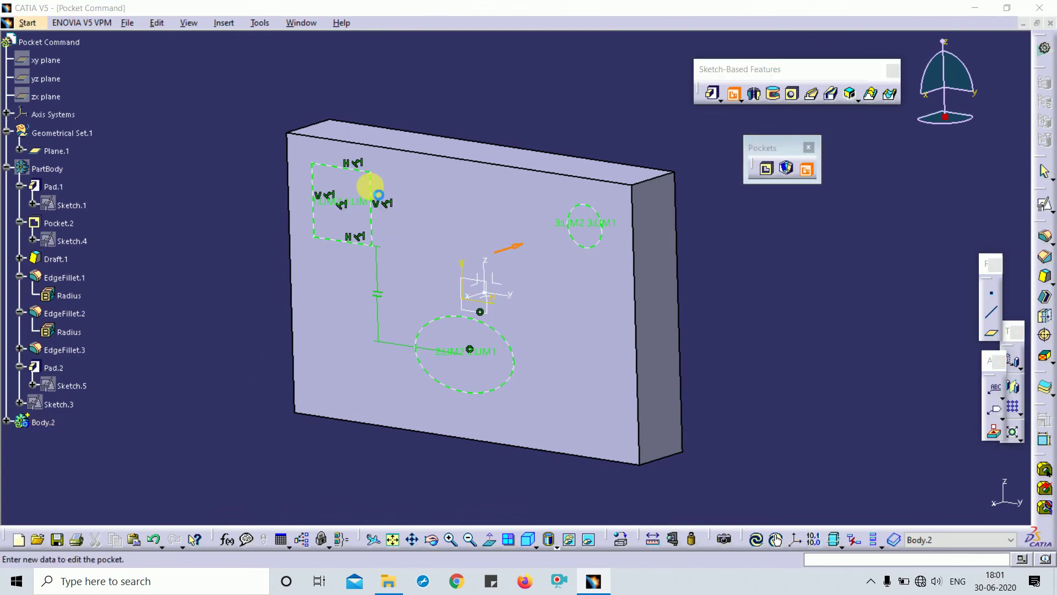
click(762, 274)
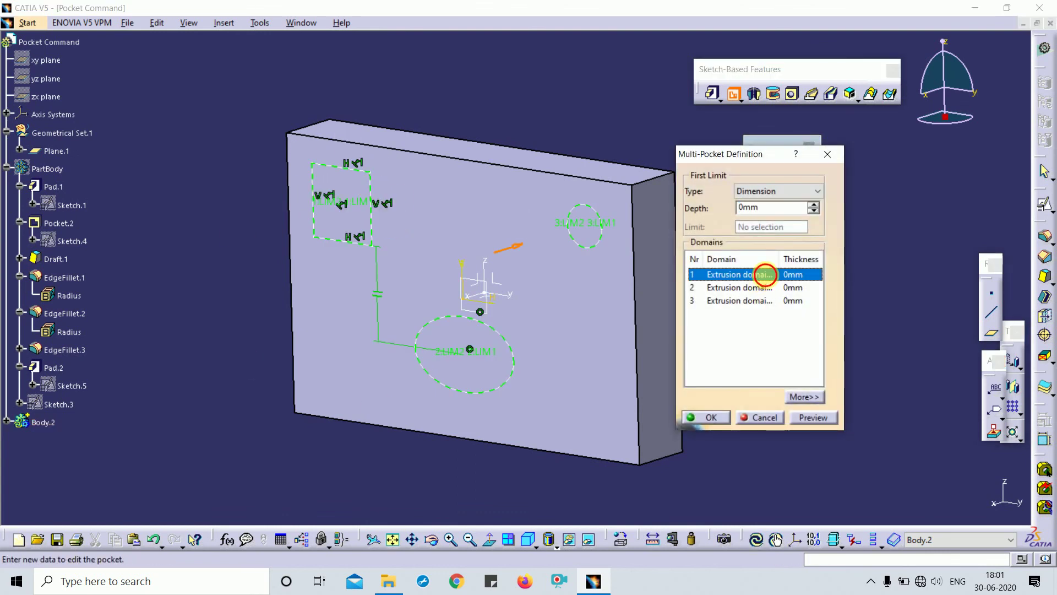
click(771, 208)
drag(771, 208, 709, 209)
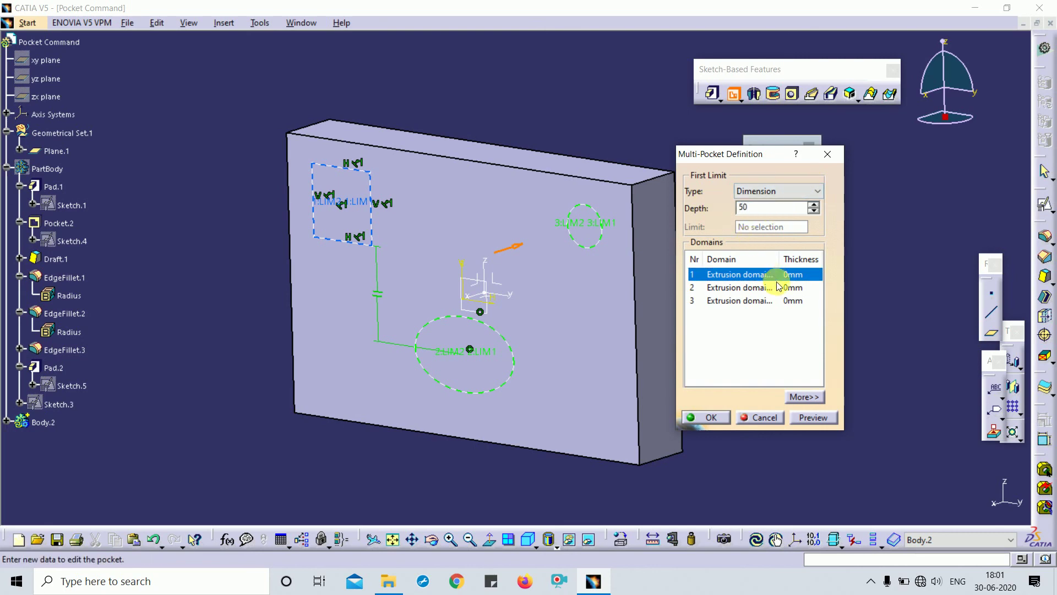
click(813, 417)
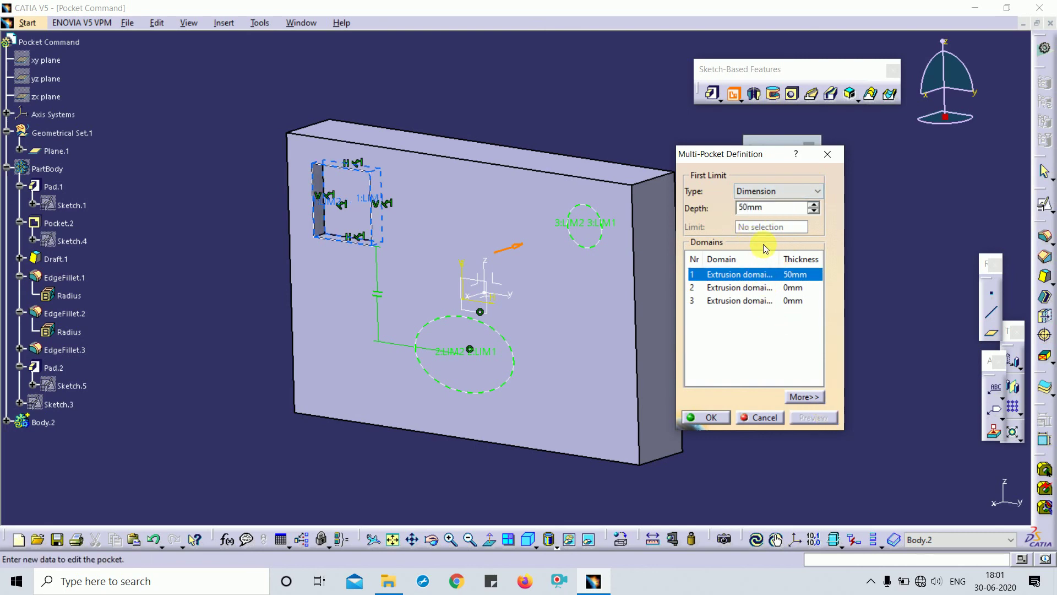
Set the ellipse domain's depth to 100 mm, give the circle domain its own shallower depth, and complete the multi-pocket.
click(762, 287)
drag(773, 208, 739, 208)
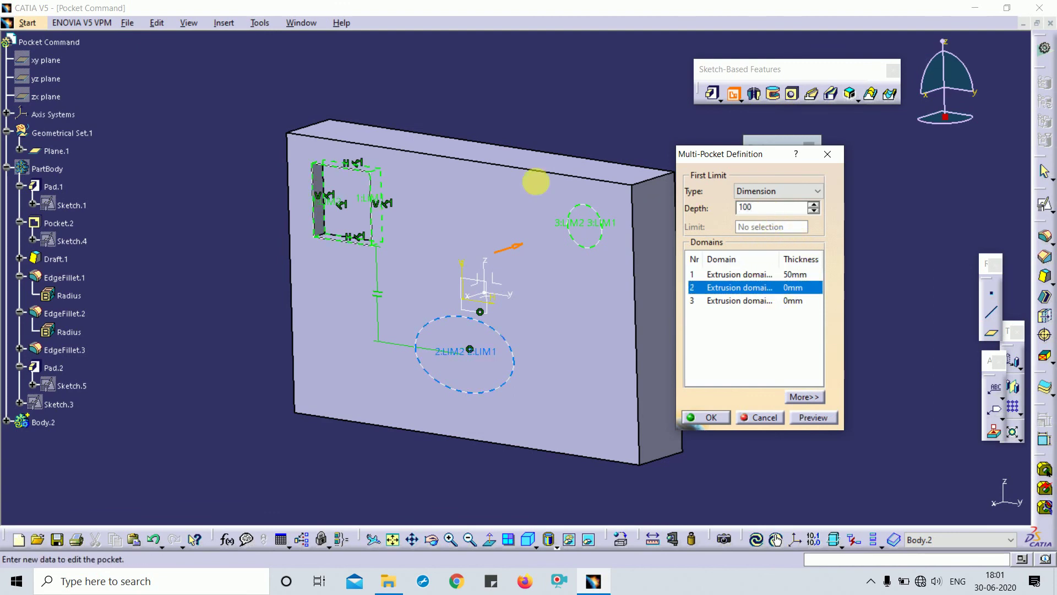
click(793, 300)
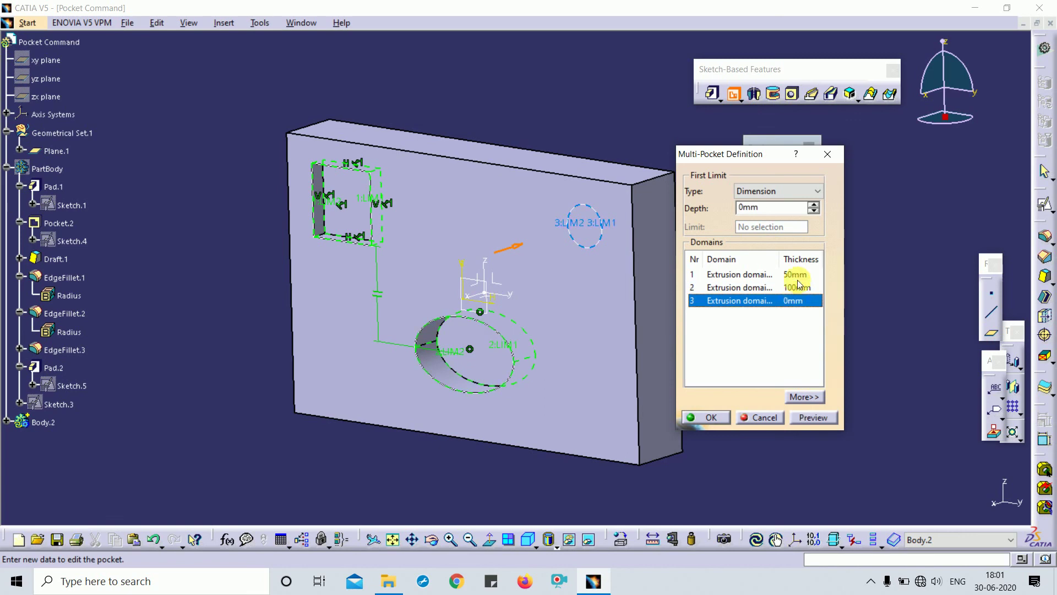
drag(774, 207, 739, 208)
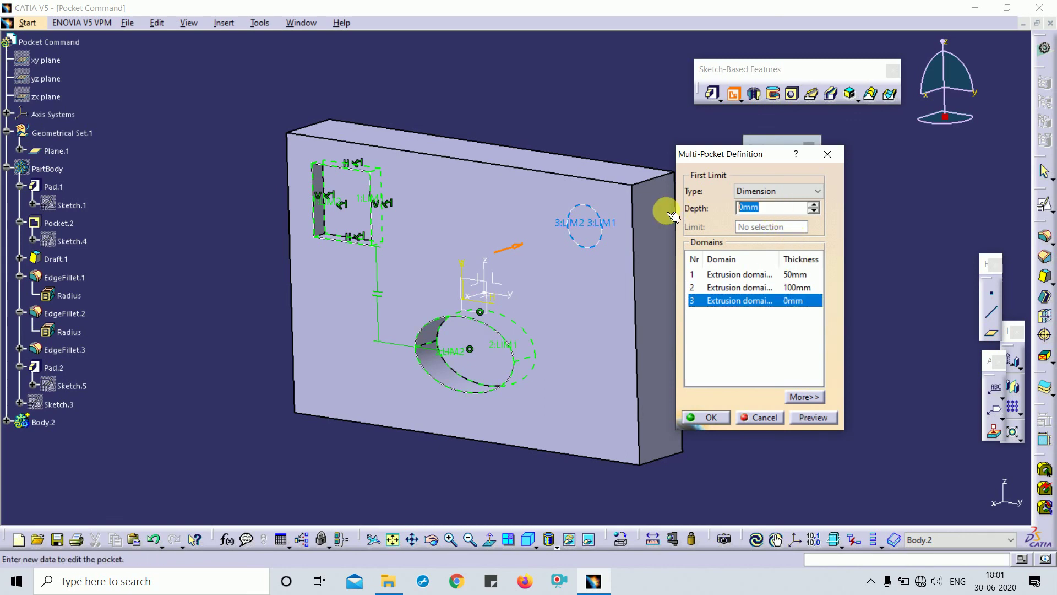
click(801, 419)
middle_drag(470, 329, 633, 385)
click(695, 417)
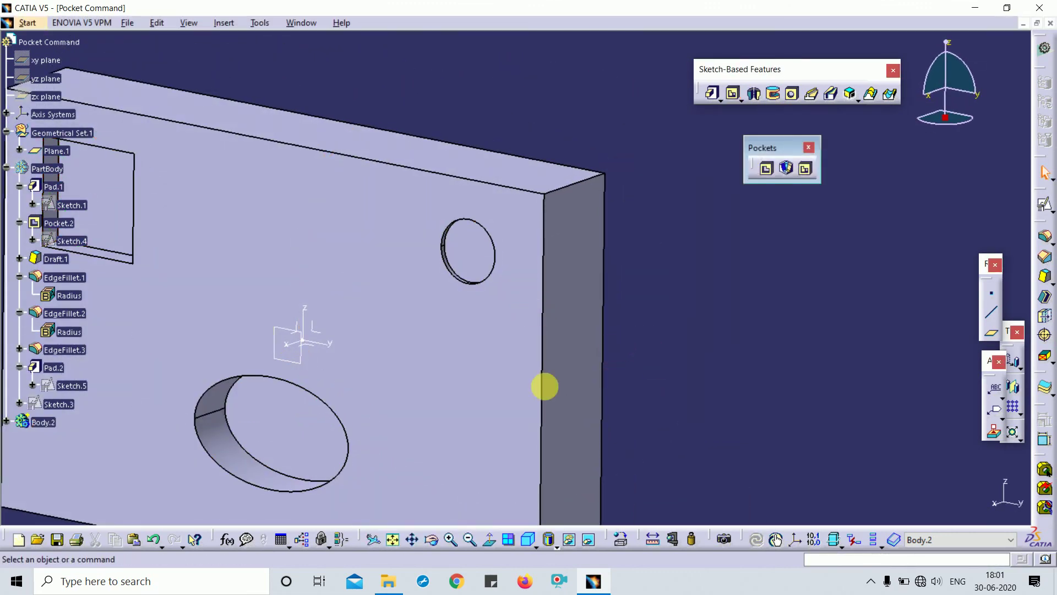
Examine the block's square, circular and elliptical pockets from several angles and restore the isometric view.
middle_drag(427, 384, 561, 525)
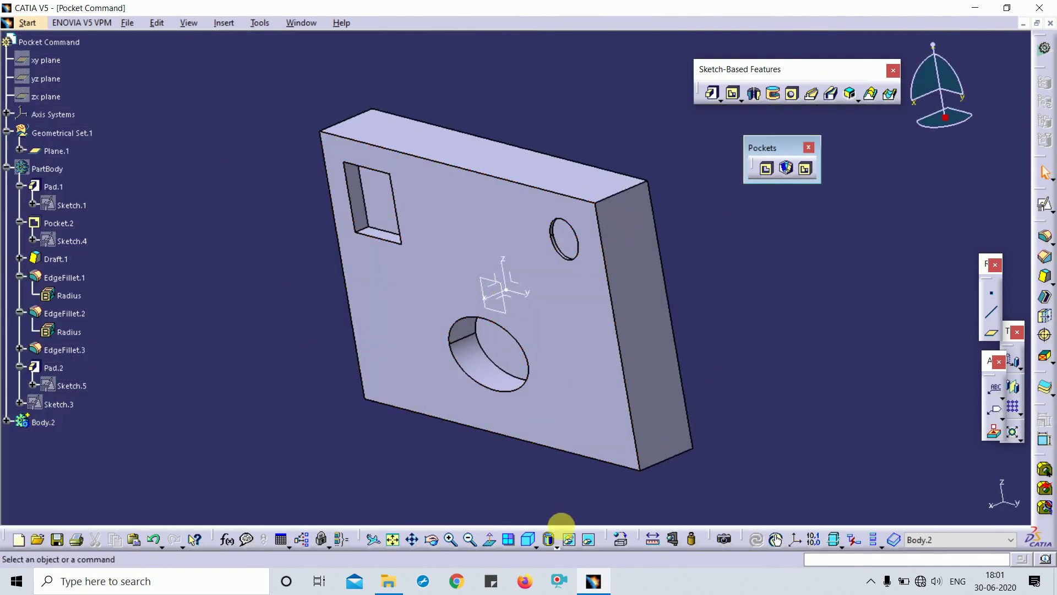
middle_drag(569, 424, 623, 515)
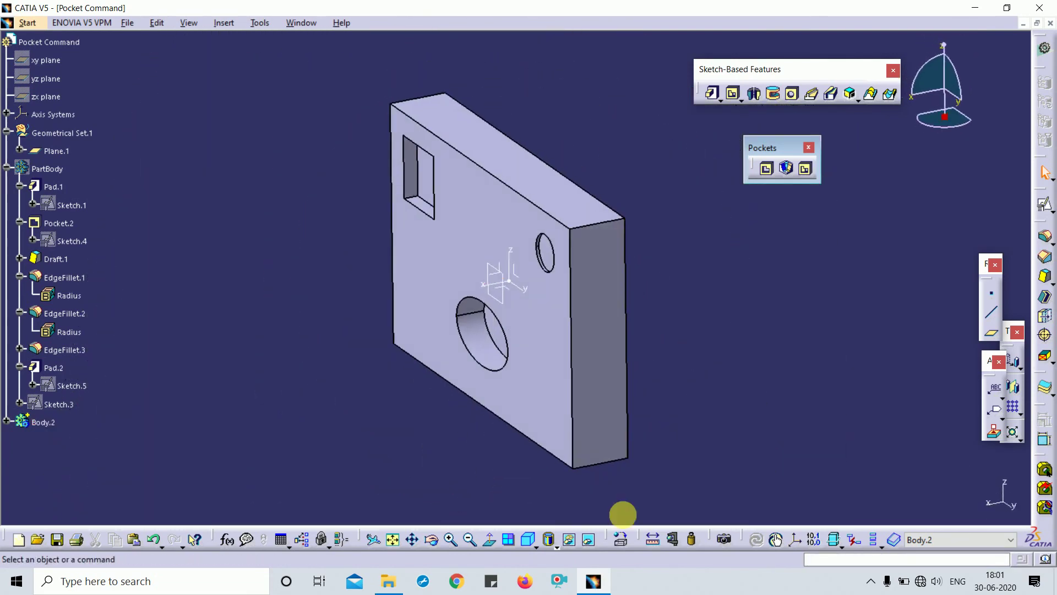
click(529, 541)
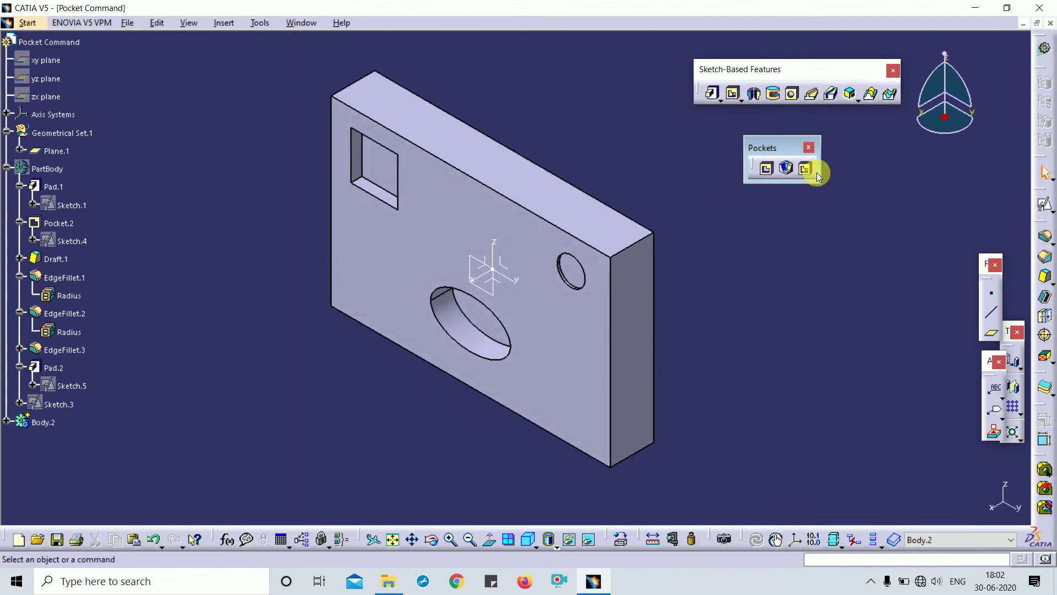
Reopen the multi-pocket's definition, review its domain depths and expanded second-limit options, and cancel the edit.
click(783, 149)
drag(782, 148, 783, 138)
double_click(465, 323)
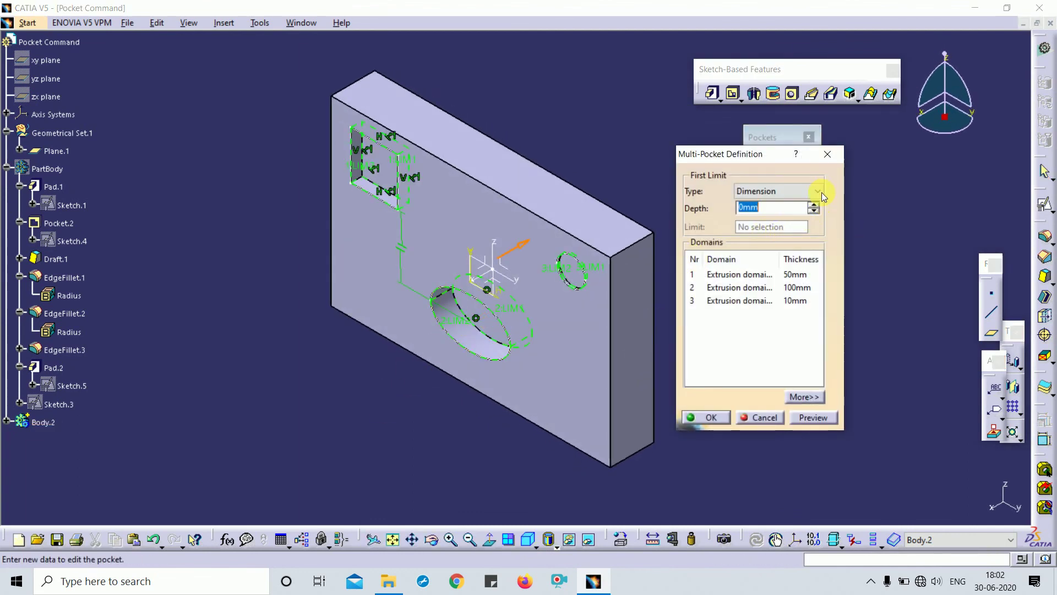
click(806, 399)
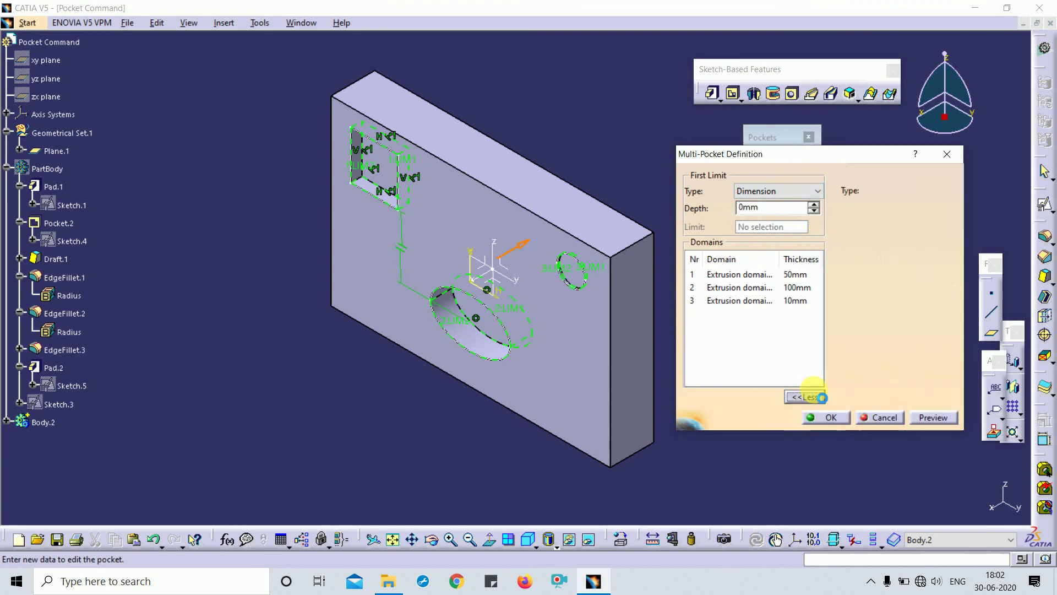
click(947, 154)
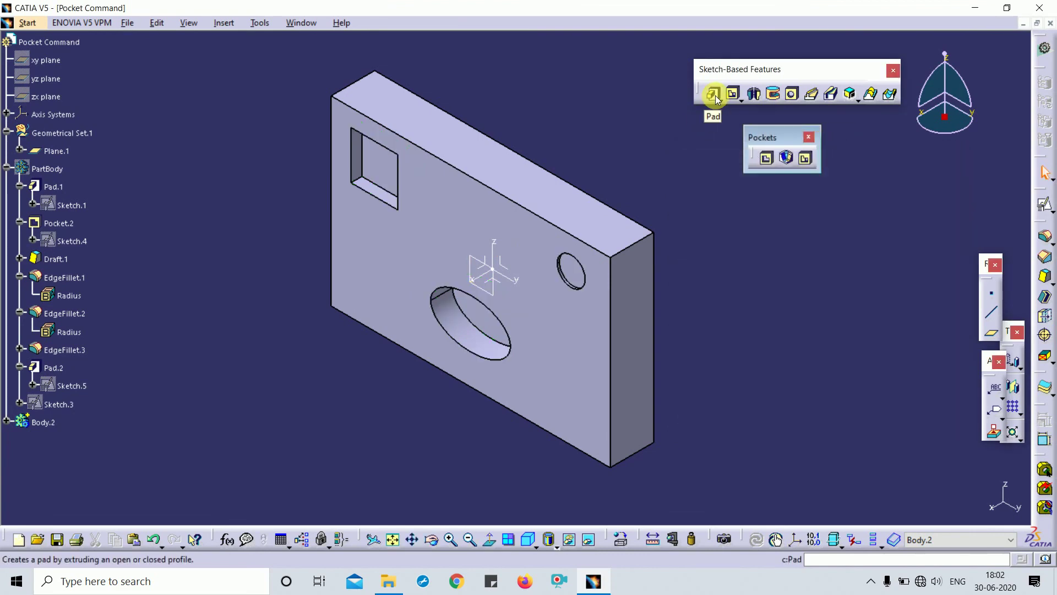